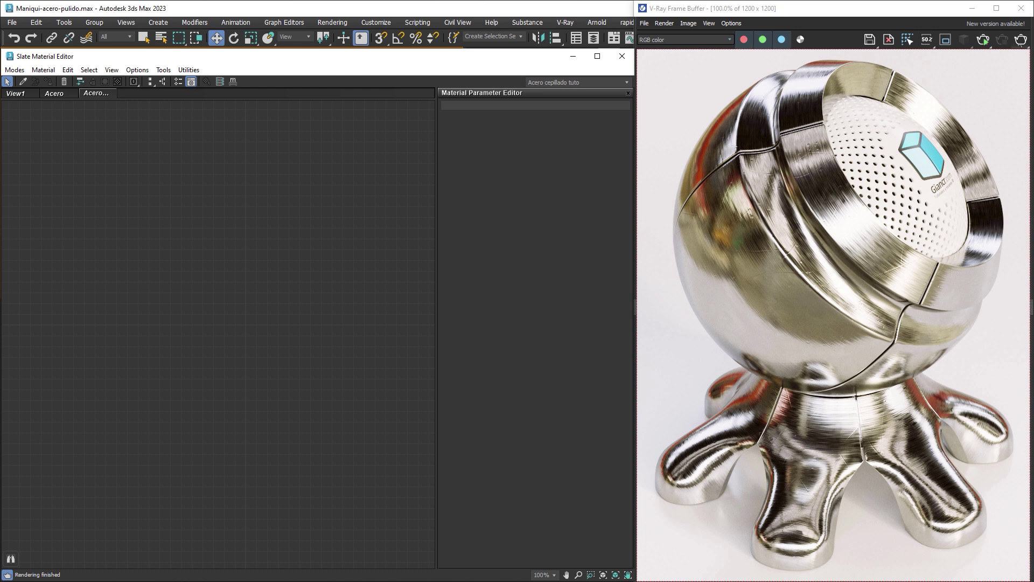
# Create a VRayMtl node, enlarge its preview sphere, and set Metalness to 1.0.
pyautogui.rightClick(227, 218)
pyautogui.moveTo(355, 248)
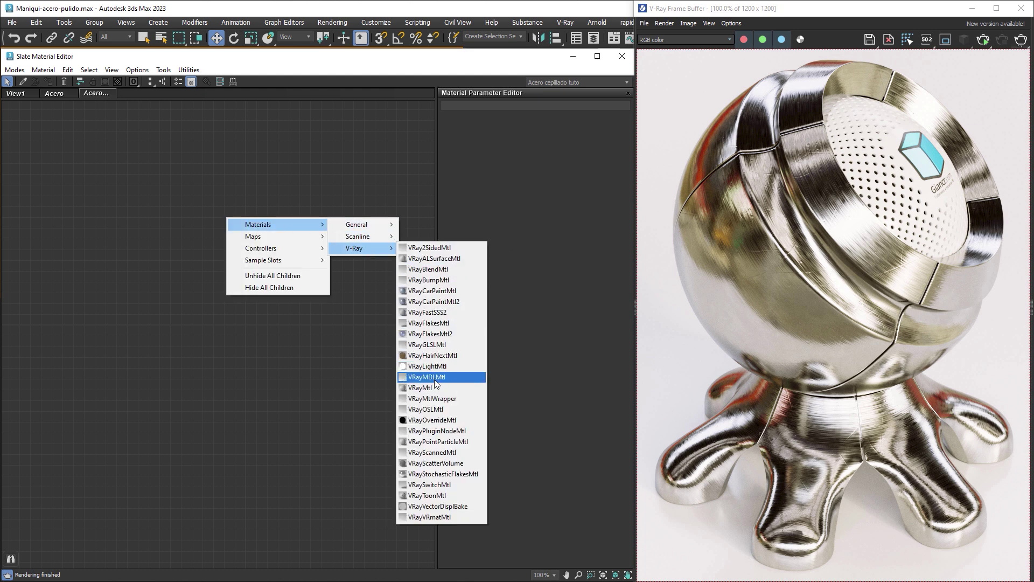
pyautogui.click(434, 387)
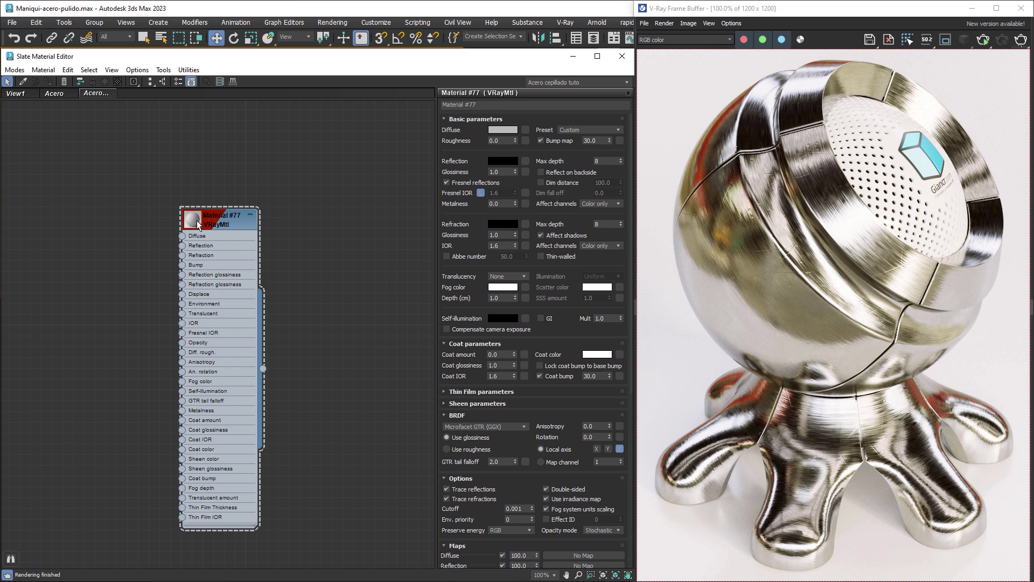
pyautogui.doubleClick(198, 223)
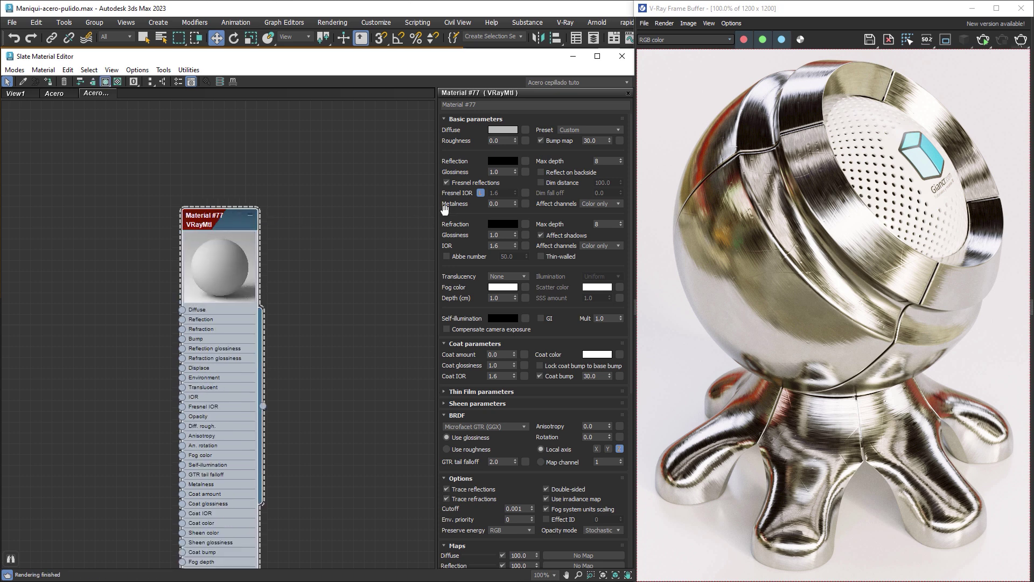
pyautogui.moveTo(505, 206); pyautogui.dragTo(489, 203)
pyautogui.write('1')
pyautogui.press('Return')
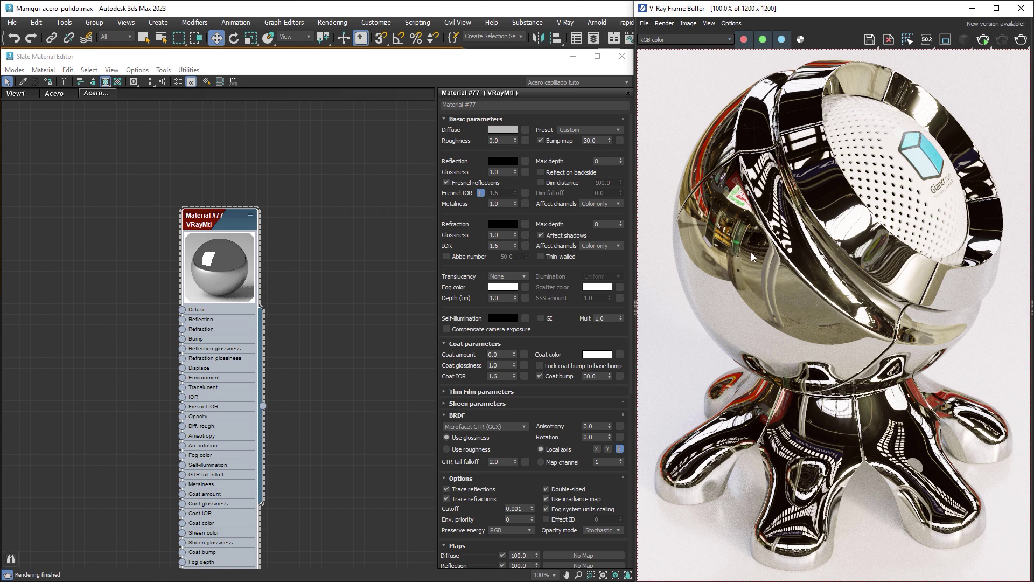
pyautogui.moveTo(287, 296); pyautogui.dragTo(345, 235, button='middle')
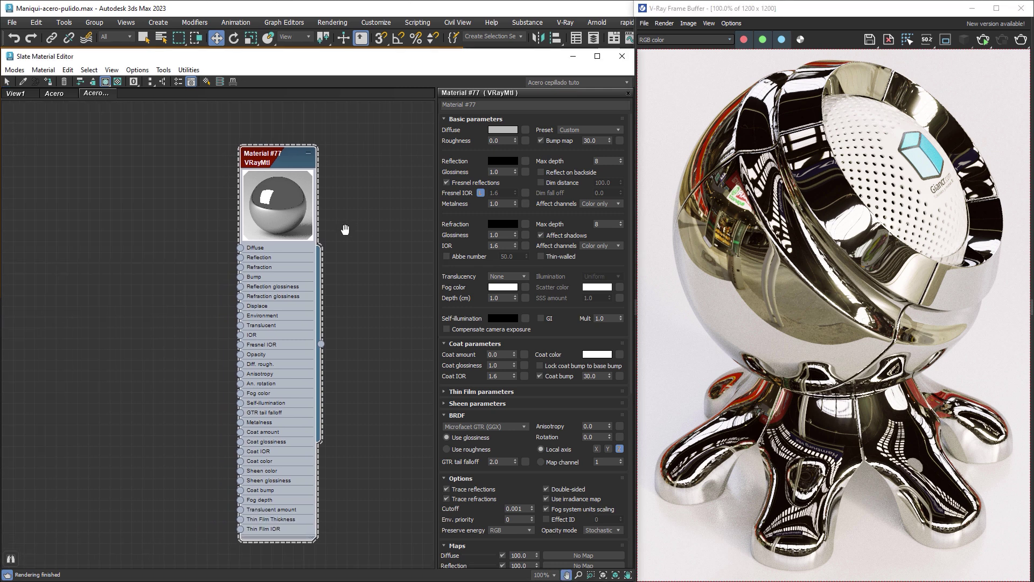
# Add a BerconNoise map node, then abandon a trial connection from its output.
pyautogui.rightClick(83, 206)
pyautogui.moveTo(113, 224)
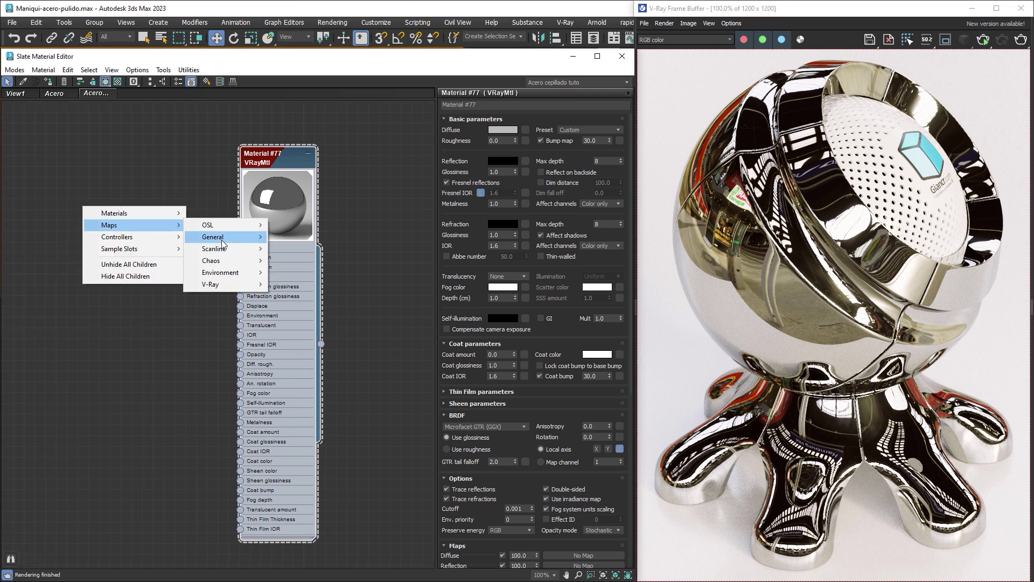
pyautogui.moveTo(213, 237)
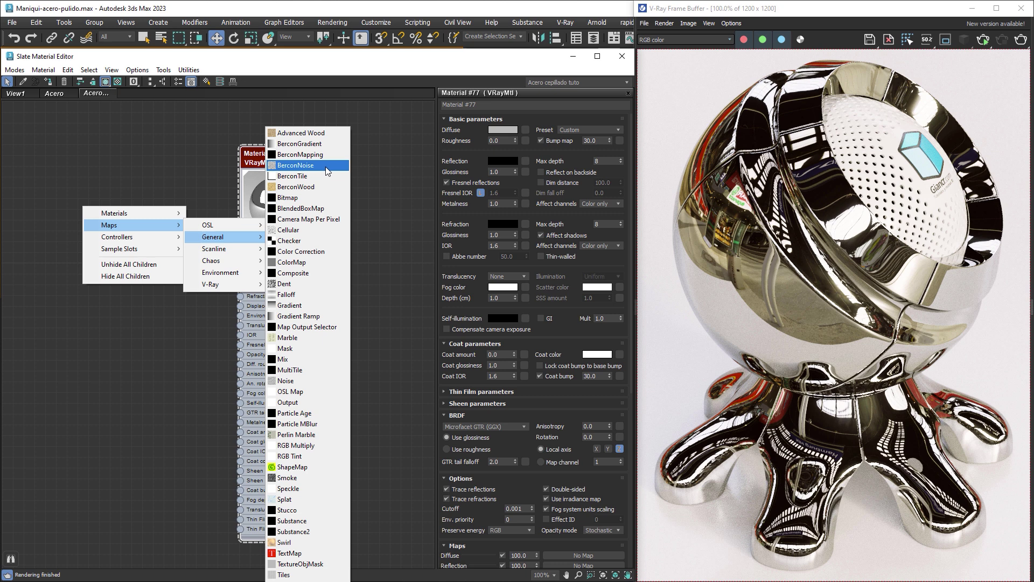
pyautogui.click(330, 167)
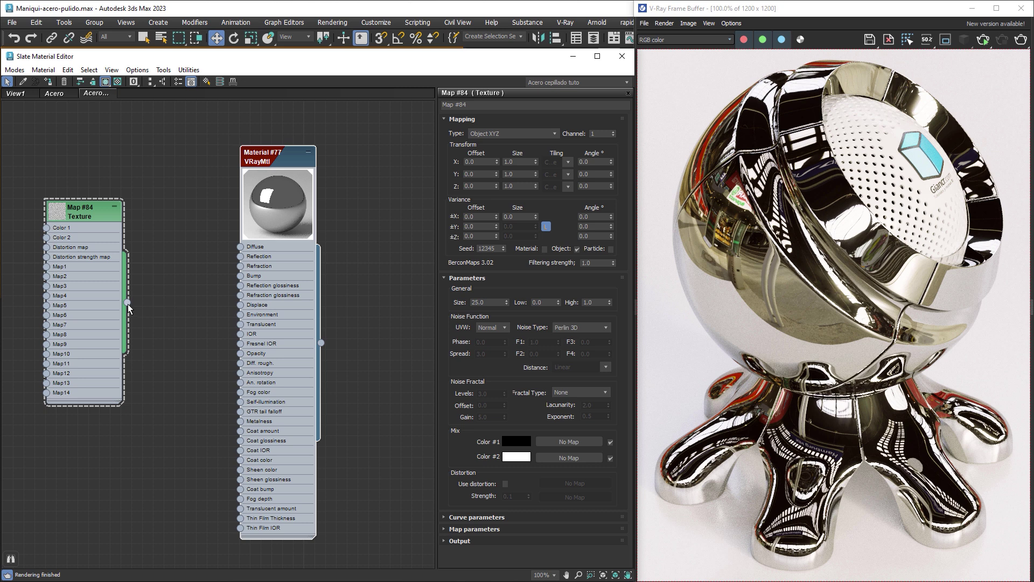
pyautogui.moveTo(127, 303)
pyautogui.mouseDown()
pyautogui.moveTo(229, 278)
pyautogui.moveTo(178, 292)
pyautogui.mouseUp()
pyautogui.click(179, 273)
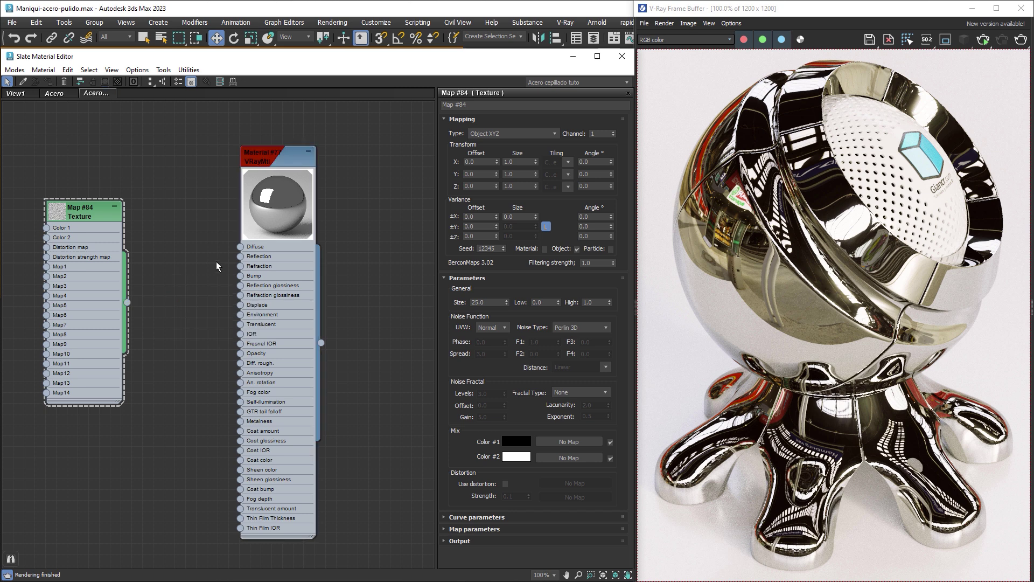
# Pan the graph left and create a second VRayMtl node.
pyautogui.moveTo(328, 230); pyautogui.dragTo(265, 227, button='middle')
pyautogui.rightClick(335, 186)
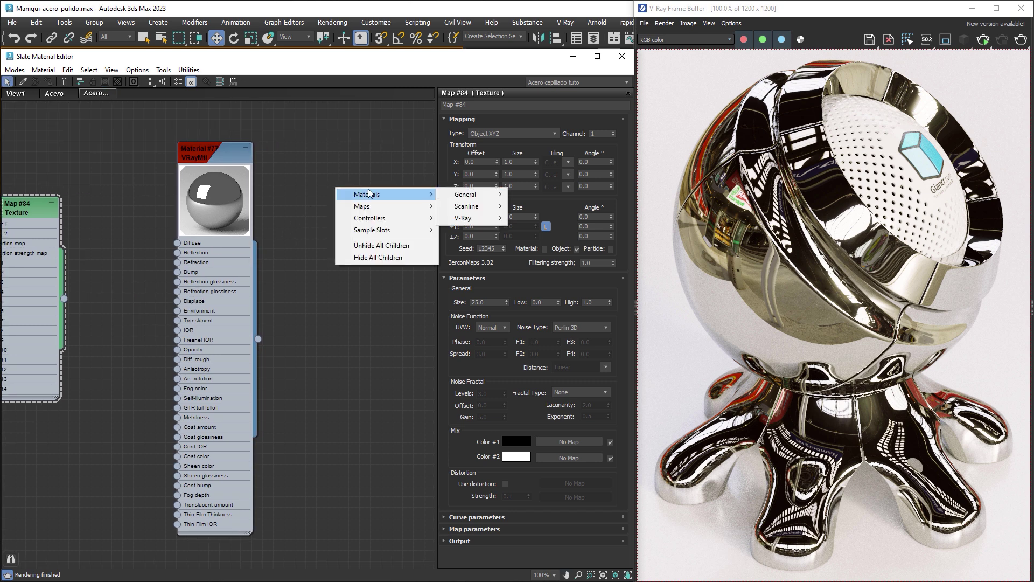
pyautogui.moveTo(468, 218)
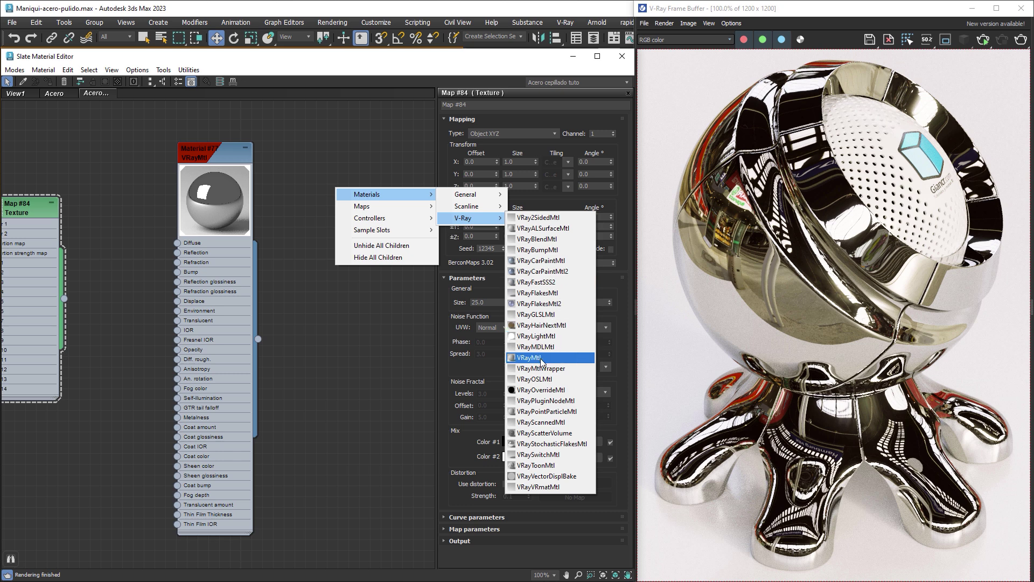
pyautogui.click(535, 357)
# Save version 02, wire Map #84 into Material #78's Diffuse, assign it and render interactively.
pyautogui.hotkey('ctrl', 's')
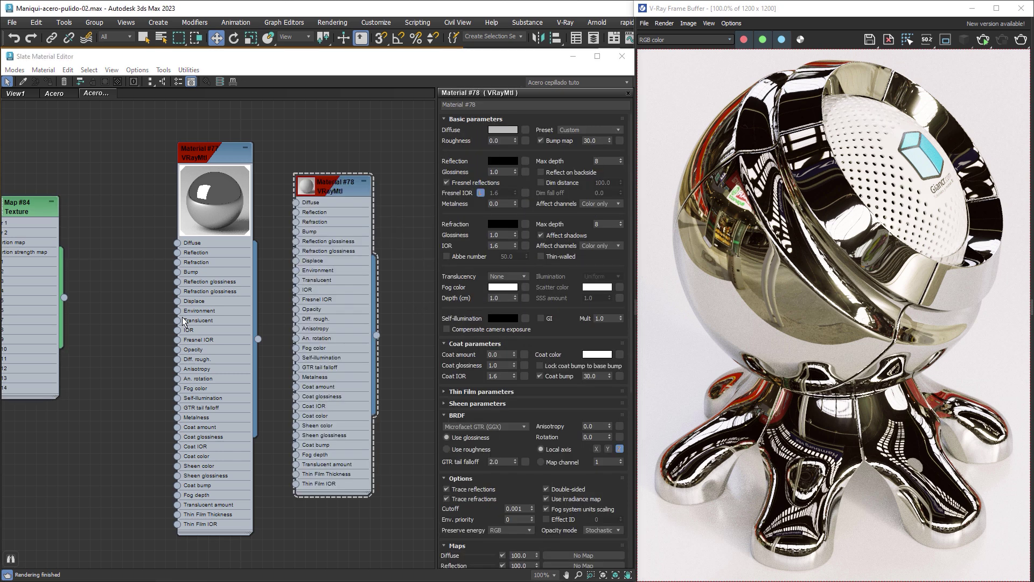
pyautogui.moveTo(64, 297); pyautogui.dragTo(295, 203)
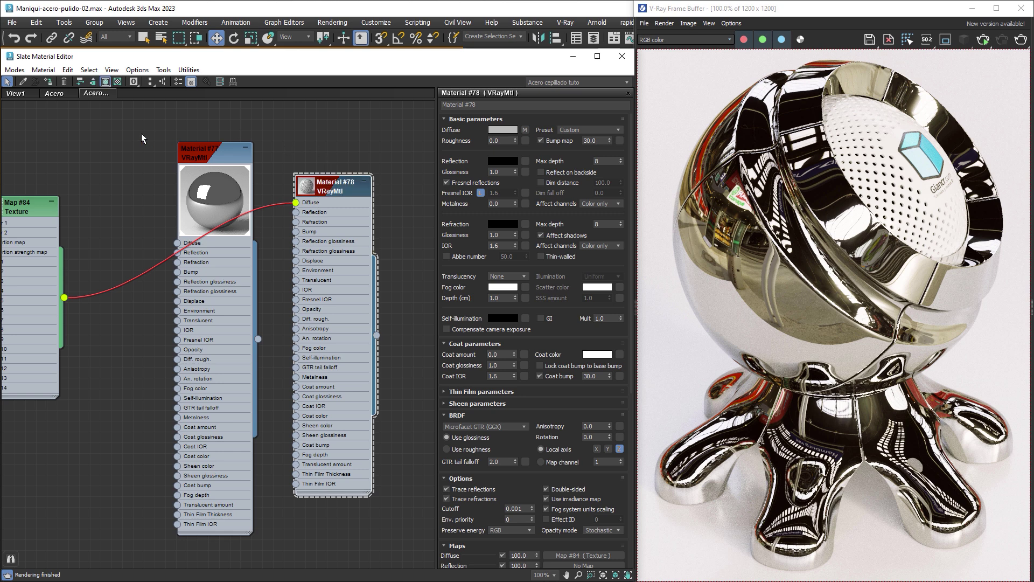
pyautogui.click(49, 84)
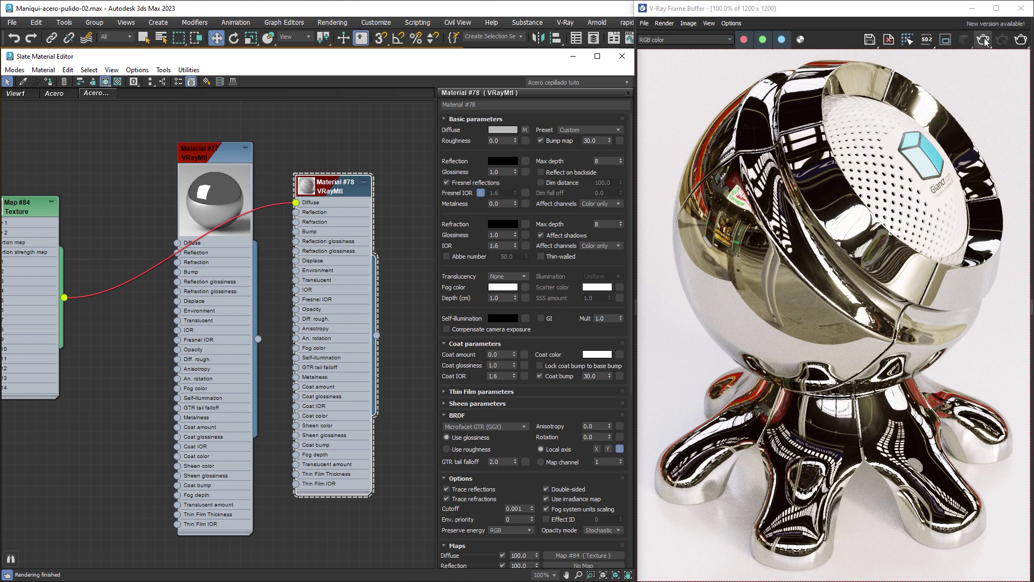
pyautogui.click(984, 38)
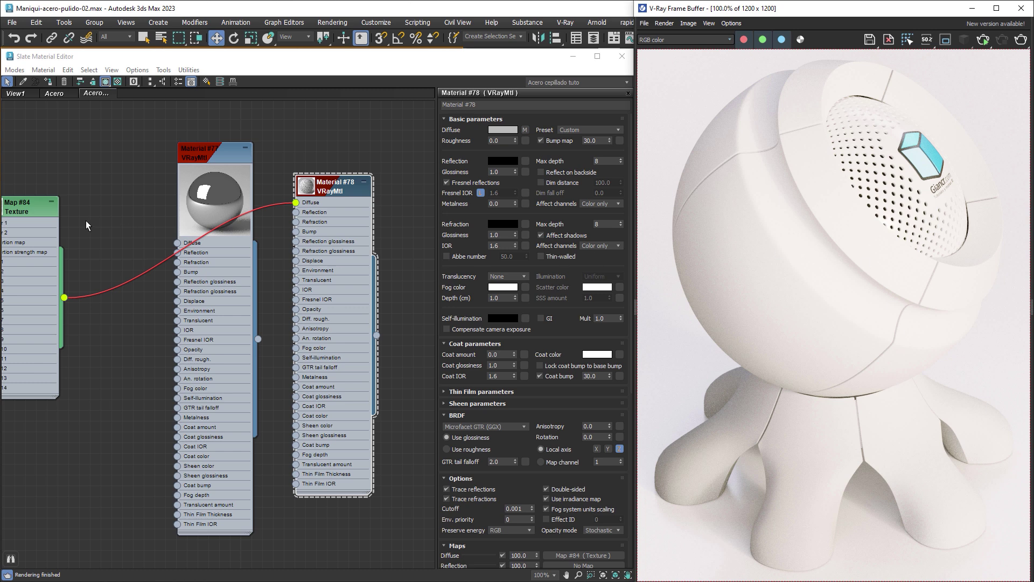
pyautogui.moveTo(24, 211); pyautogui.dragTo(90, 208)
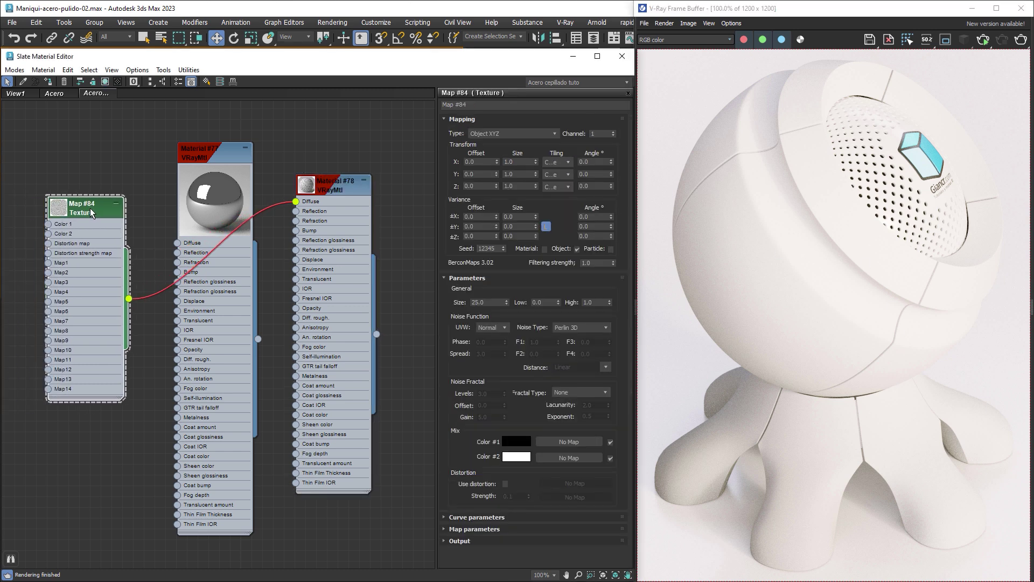
# Try BerconNoise sizes 5, 1, 0.5 and 0.01, settling on 0.05.
pyautogui.click(488, 301)
pyautogui.write('5')
pyautogui.press('Return')
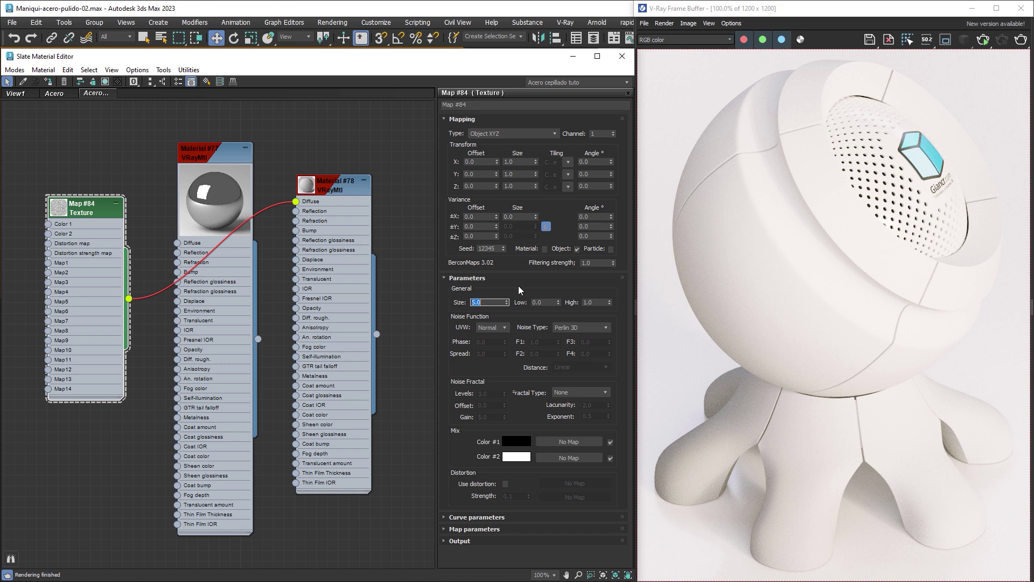
pyautogui.click(984, 40)
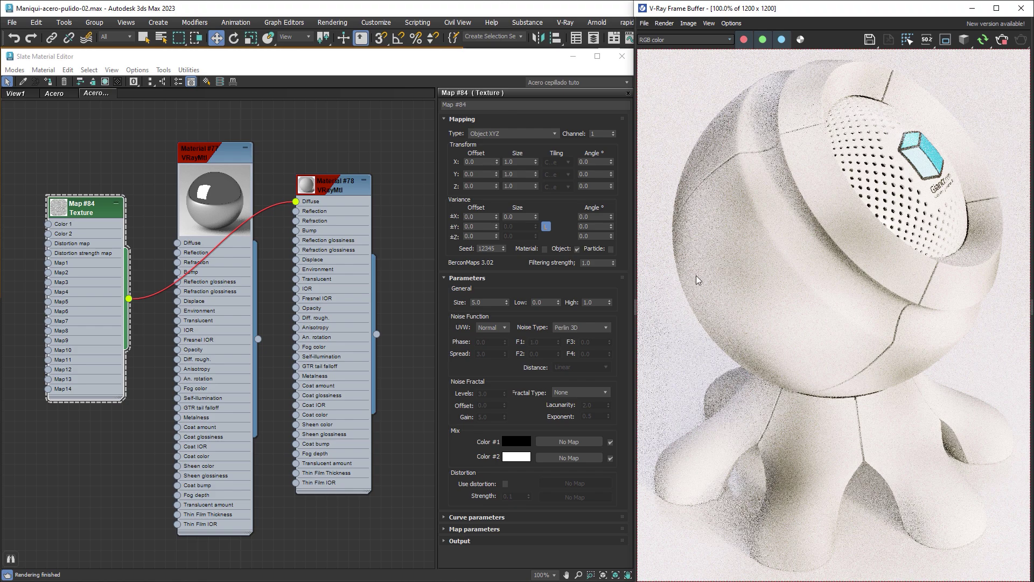
pyautogui.doubleClick(467, 302)
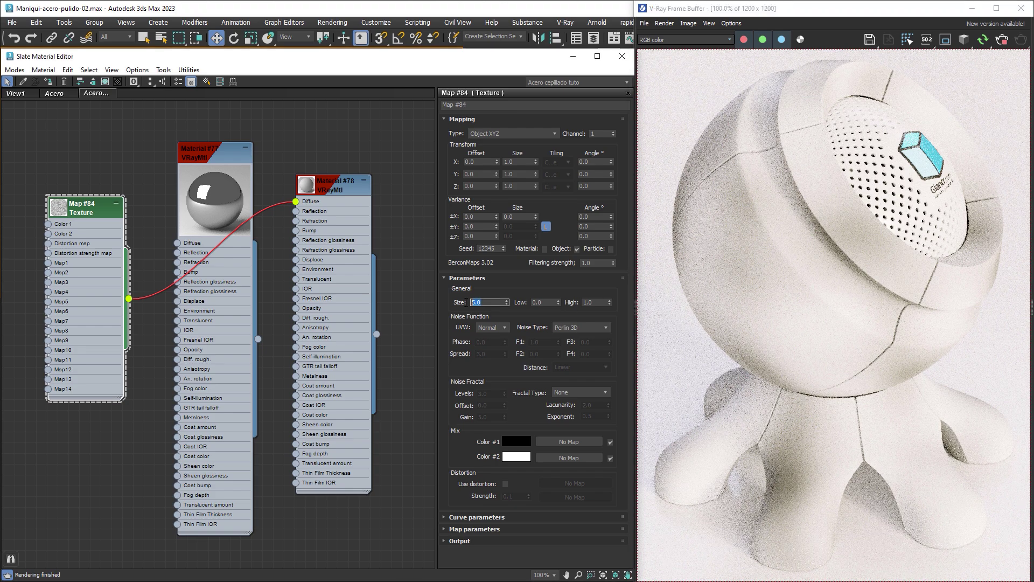
pyautogui.write('1')
pyautogui.press('Return')
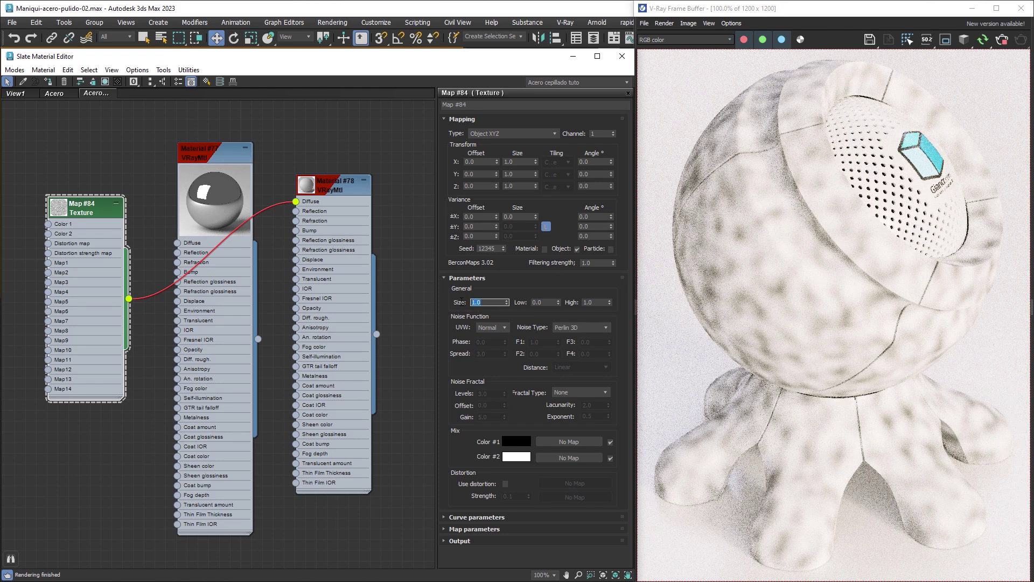
pyautogui.write('0.5')
pyautogui.press('Return')
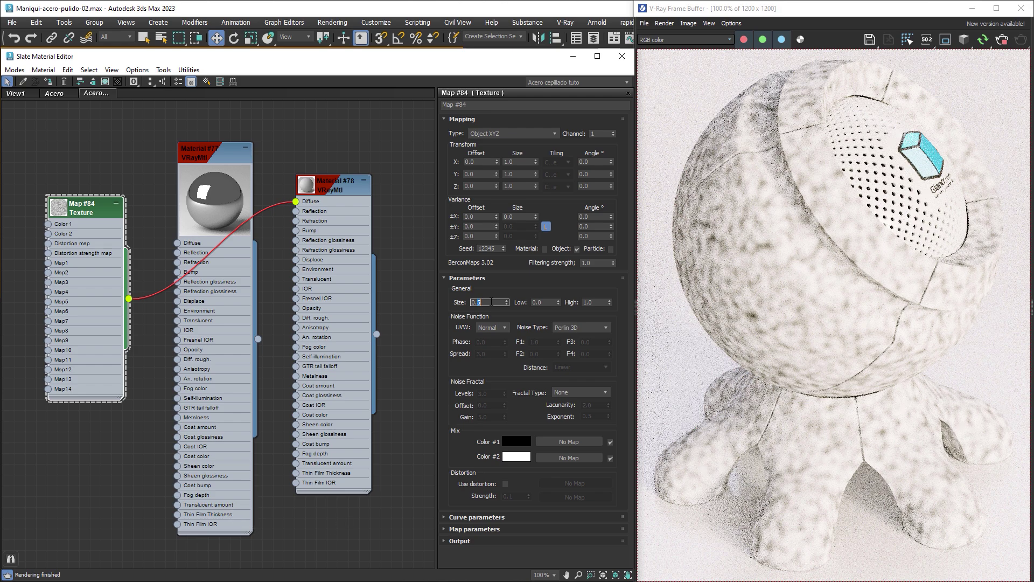
pyautogui.write('0.01')
pyautogui.press('Return')
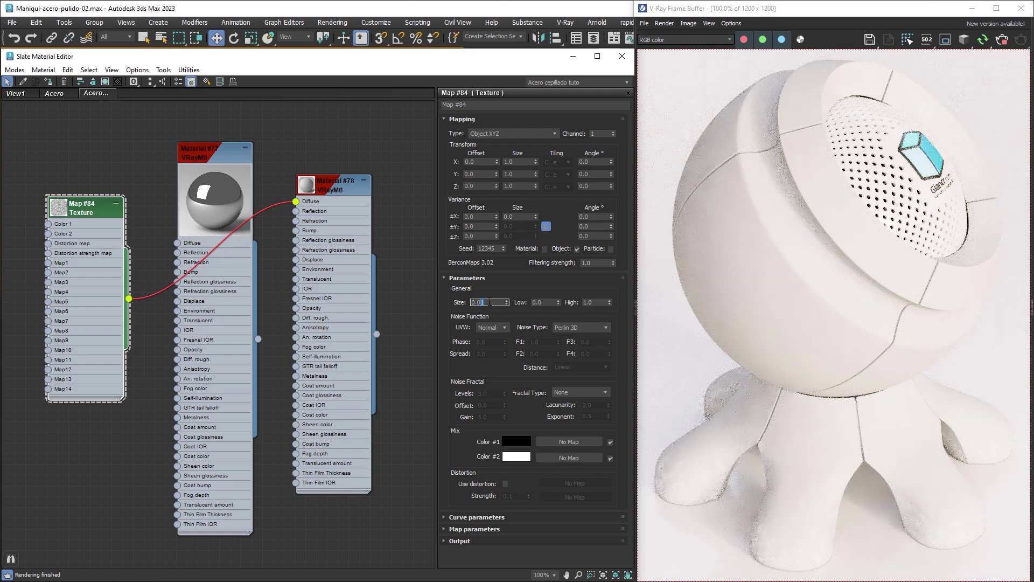
pyautogui.write('0.05')
pyautogui.press('Return')
# Stretch the noise to an X size of 20.
pyautogui.doubleClick(509, 161)
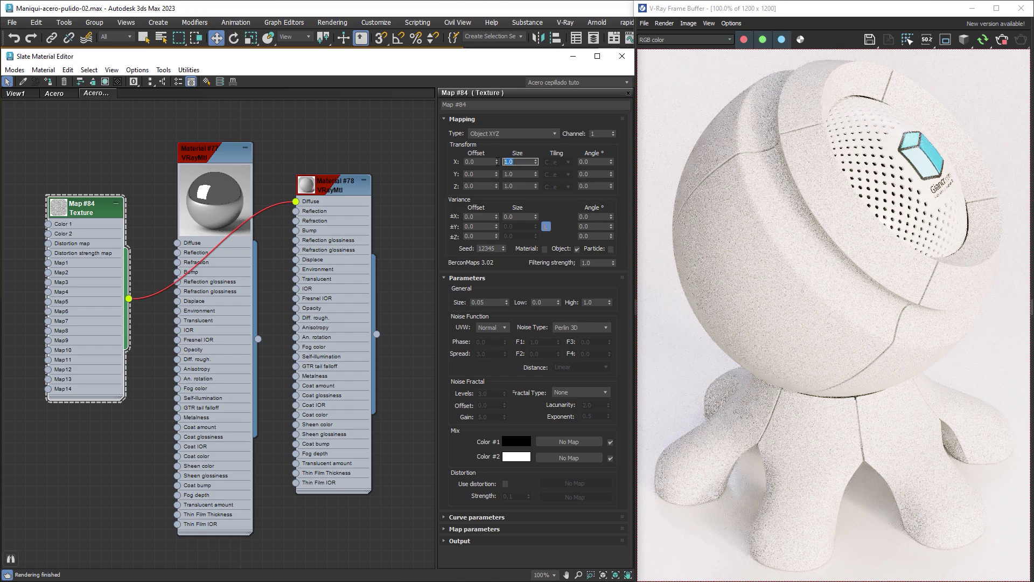
pyautogui.write('20')
pyautogui.press('Return')
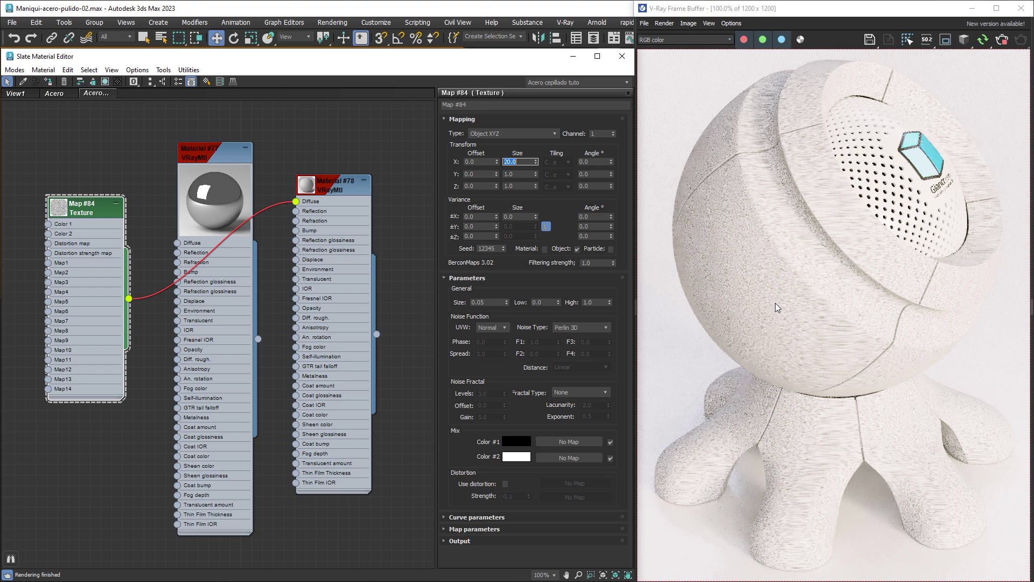
# Switch BerconNoise mapping to Explicit Map Channel 2D and set noise size to 0.01.
pyautogui.click(554, 133)
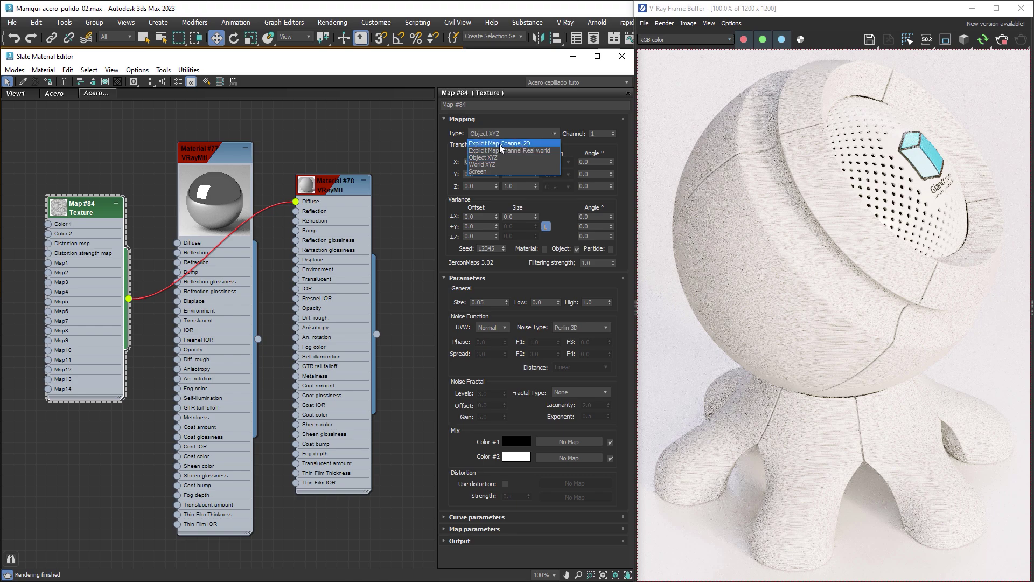
pyautogui.click(527, 145)
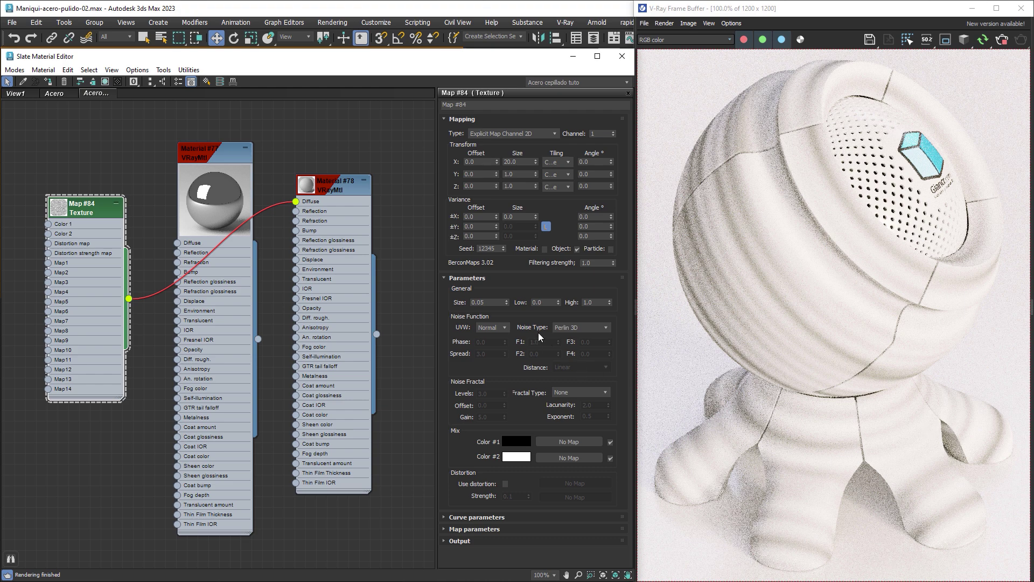
pyautogui.doubleClick(482, 302)
pyautogui.write('0.01')
pyautogui.press('Return')
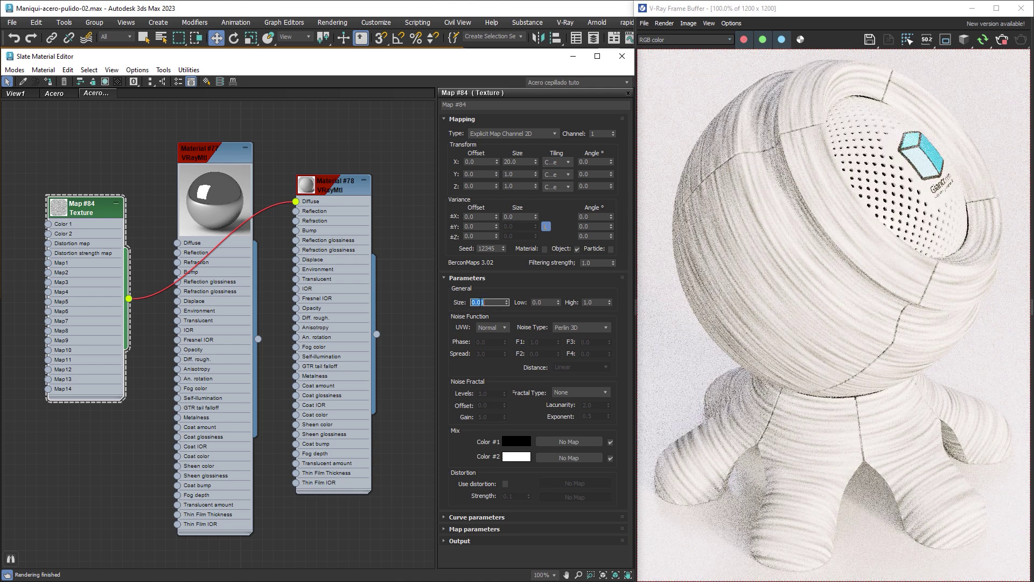
# Stretch the noise to an X size of 100.
pyautogui.click(506, 161)
pyautogui.doubleClick(504, 161)
pyautogui.write('50')
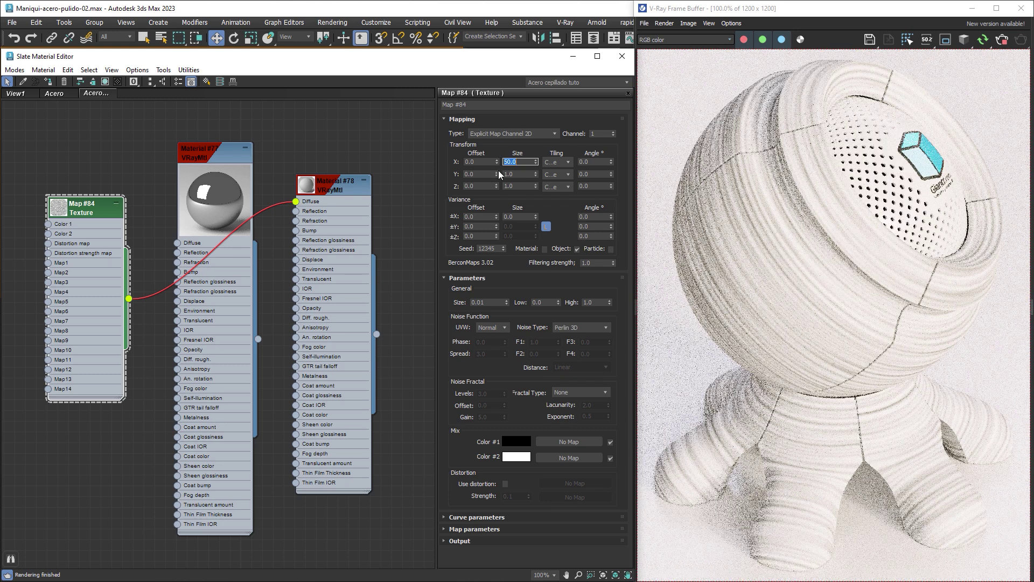
pyautogui.write('10')
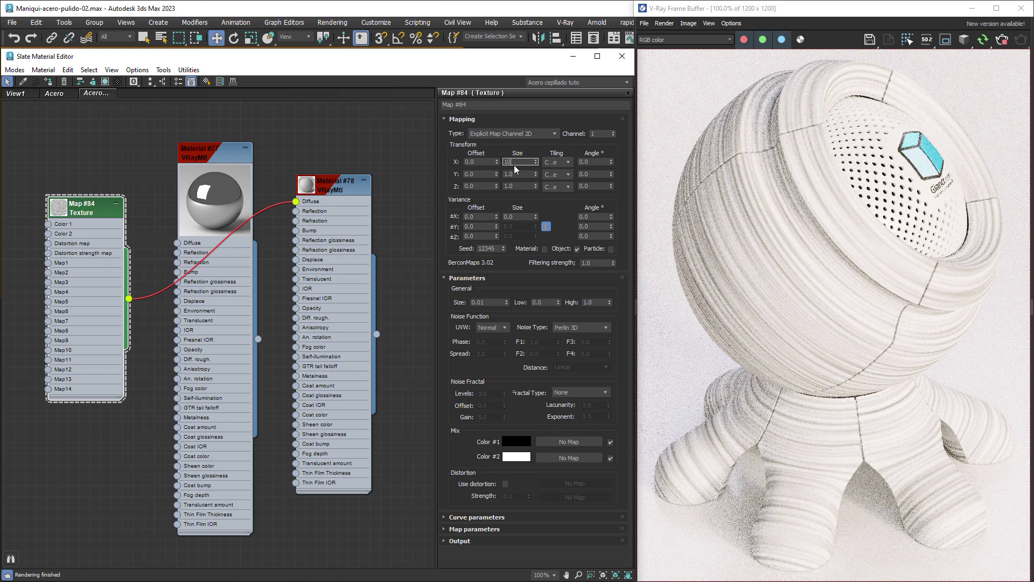
pyautogui.write('0')
pyautogui.press('Return')
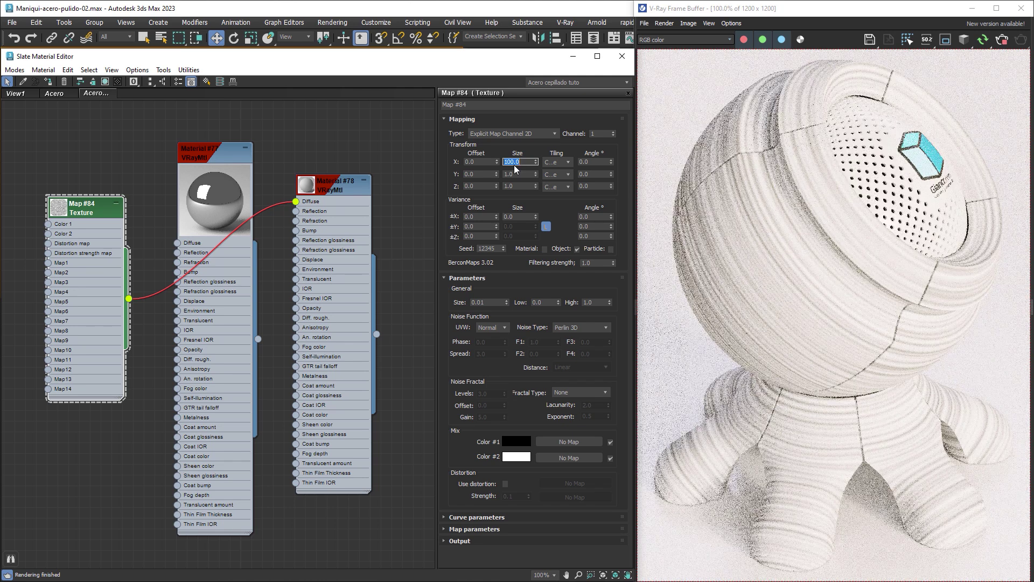
# Reduce noise size to 0.005, then 0.001, and set filtering strength to 0.
pyautogui.doubleClick(482, 303)
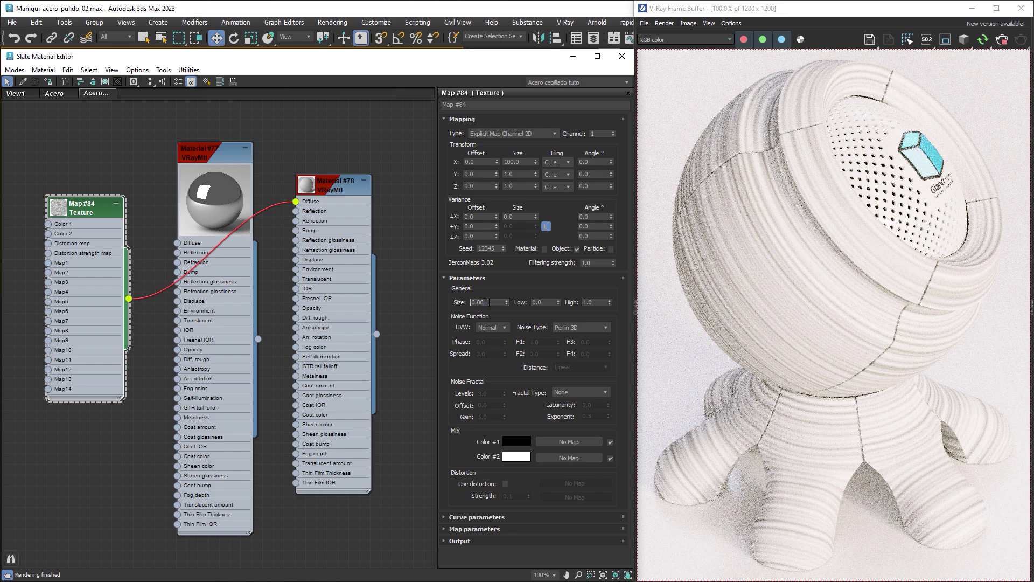
pyautogui.write('0.001')
pyautogui.press('Return')
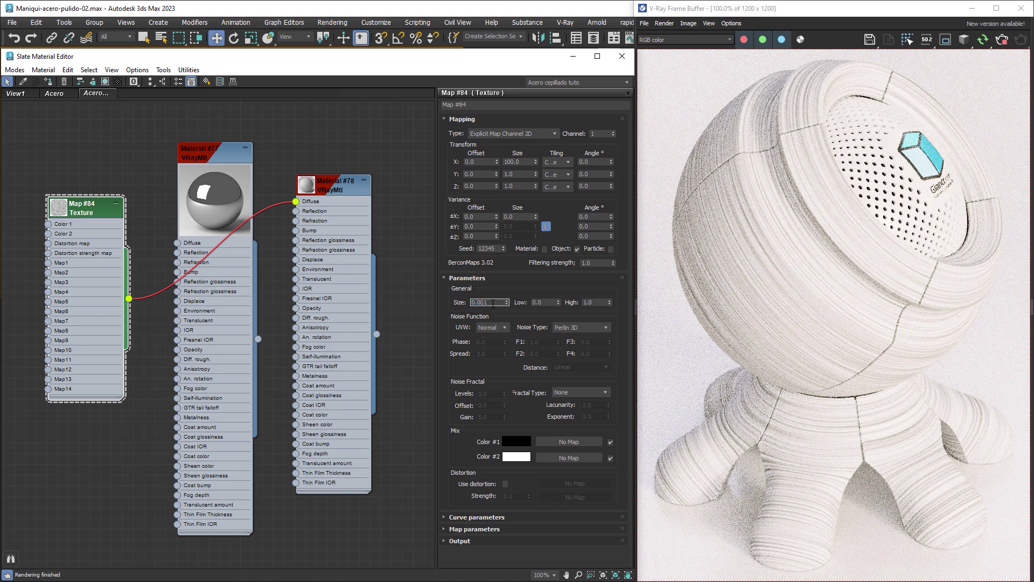
pyautogui.press('Return')
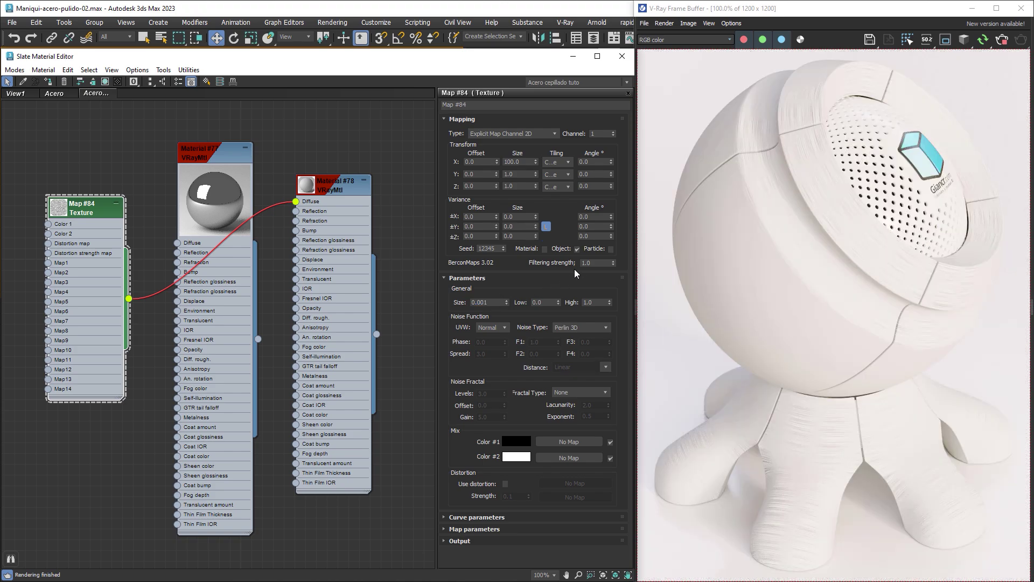
pyautogui.doubleClick(595, 263)
pyautogui.press('Return')
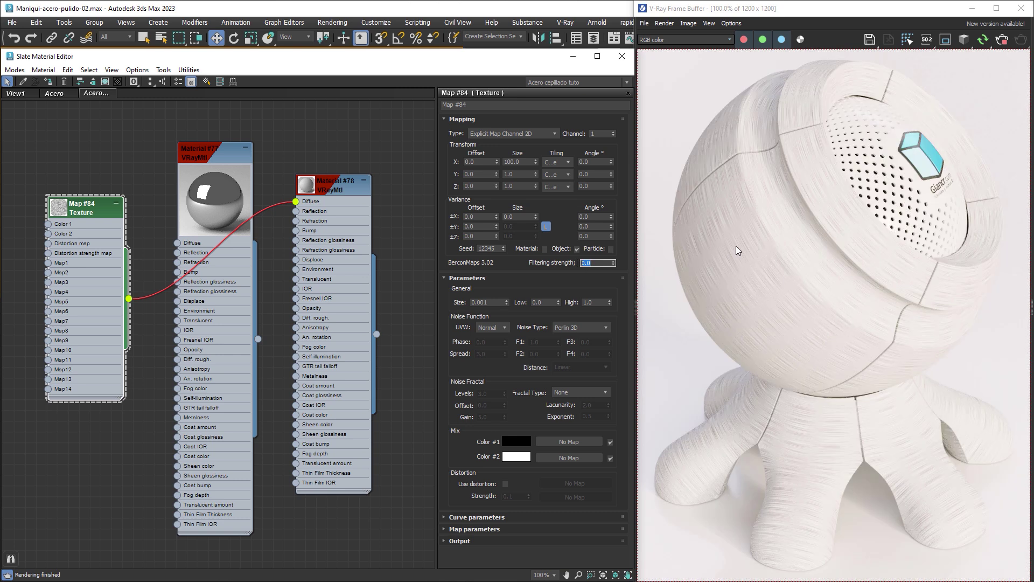
# Move Map #84 from Material #78's diffuse to Material #77's bump, with bump strength 2.
pyautogui.moveTo(298, 202); pyautogui.dragTo(177, 272)
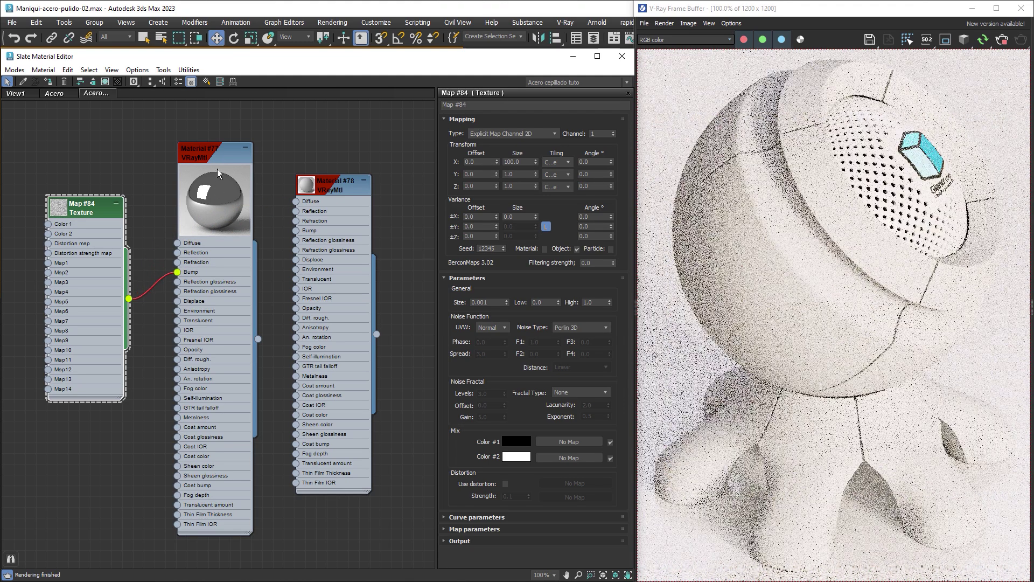
pyautogui.click(197, 161)
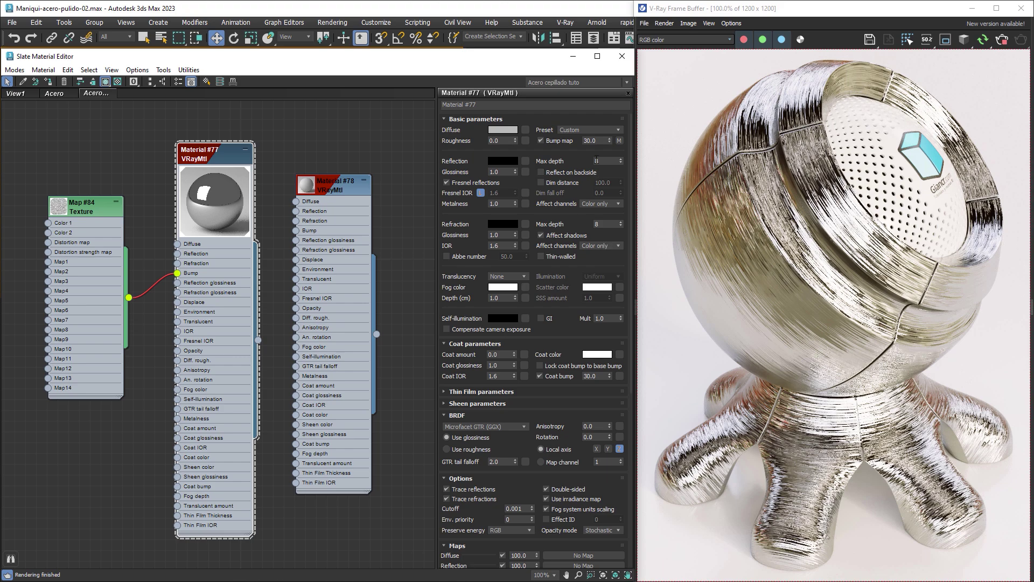
pyautogui.doubleClick(592, 141)
pyautogui.write('2')
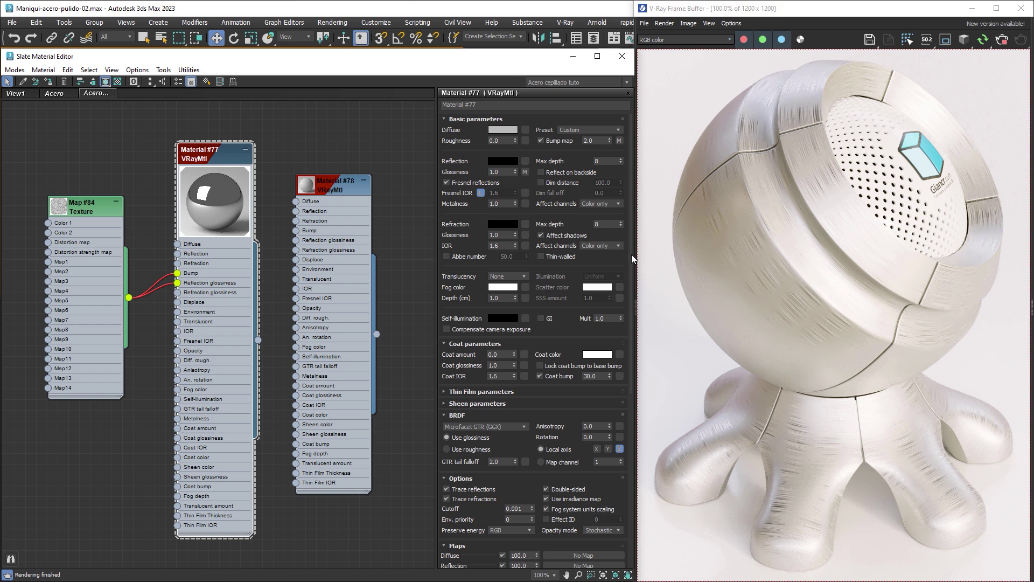
# Set Material #77's glossiness map amount to 10, then 20, then 40.
pyautogui.moveTo(631, 254); pyautogui.dragTo(632, 390)
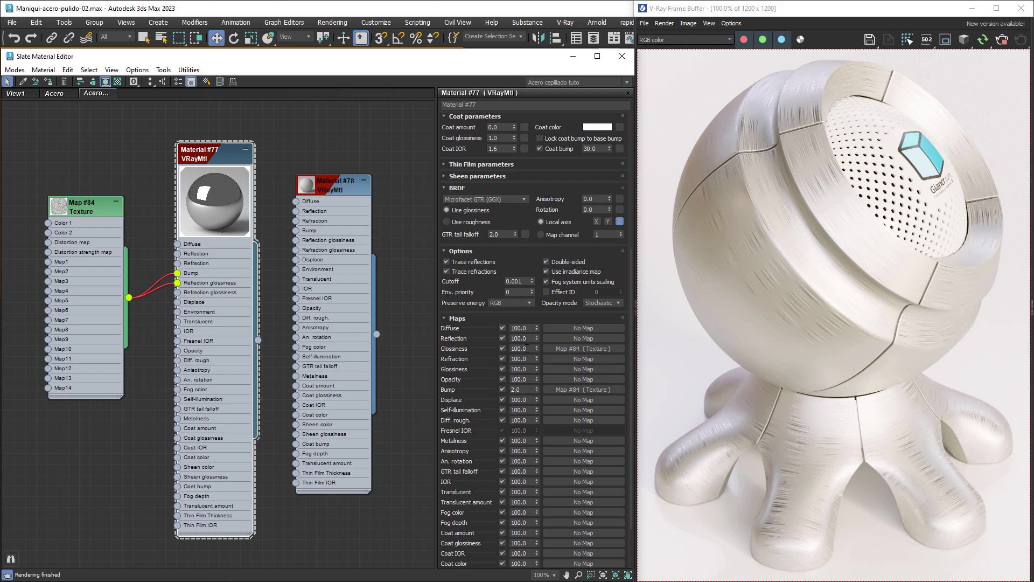
pyautogui.moveTo(530, 348); pyautogui.dragTo(501, 350)
pyautogui.write('10')
pyautogui.press('Return')
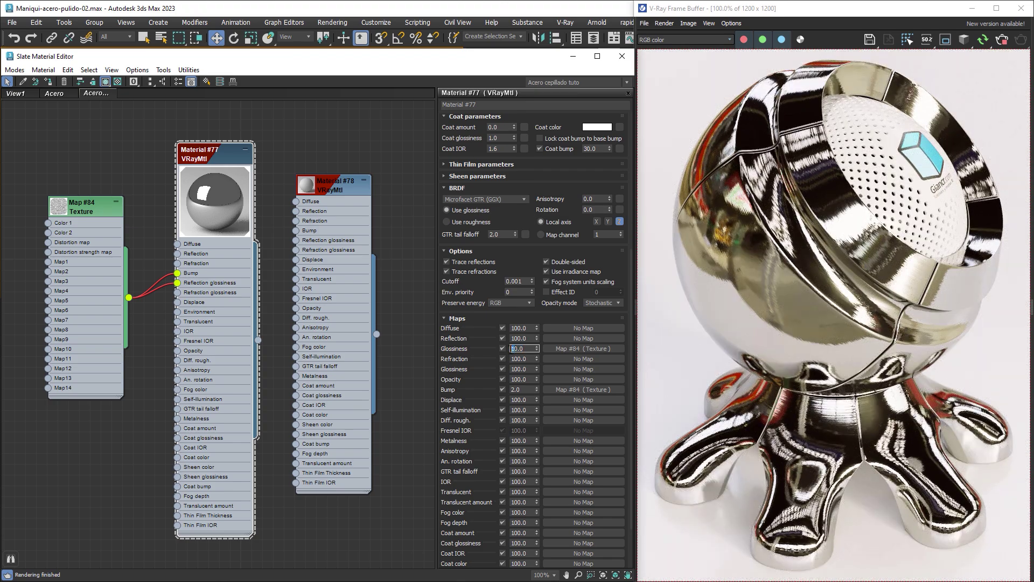
pyautogui.write('40')
pyautogui.press('Return')
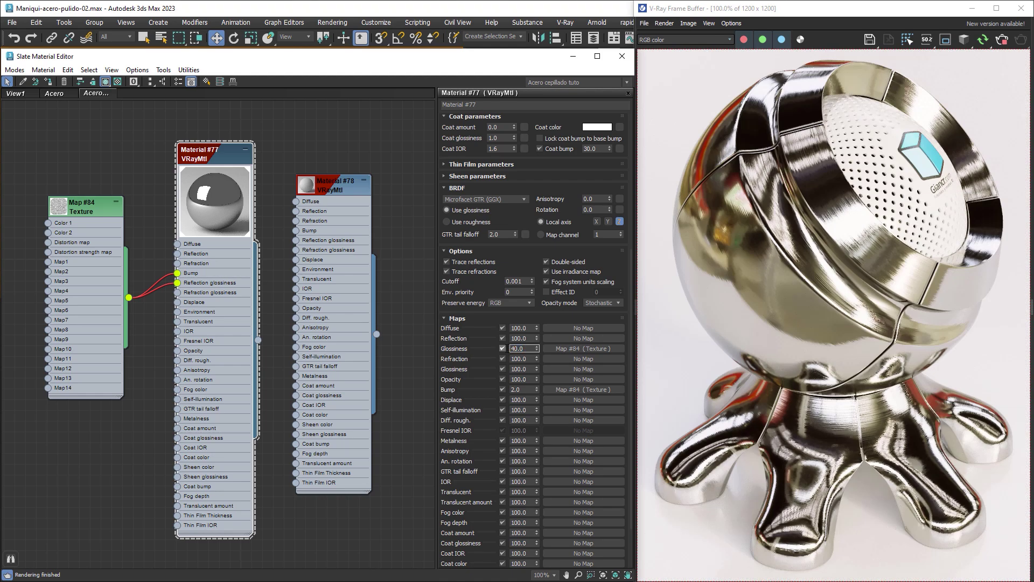
pyautogui.press('Return')
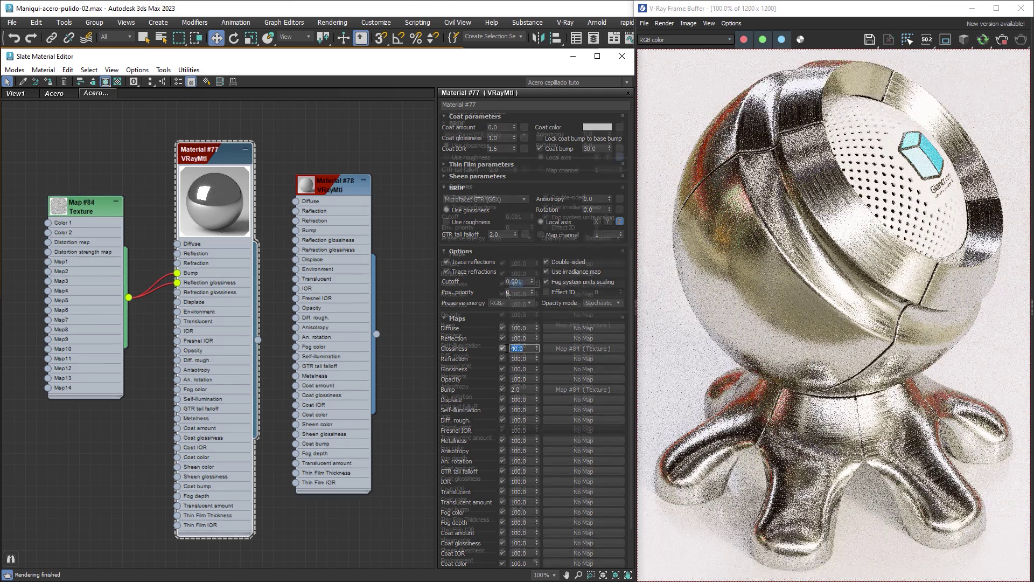
# Open the Texturas folder in File Explorer and preview 54.jpg.
pyautogui.scroll(-2, 507, 294)
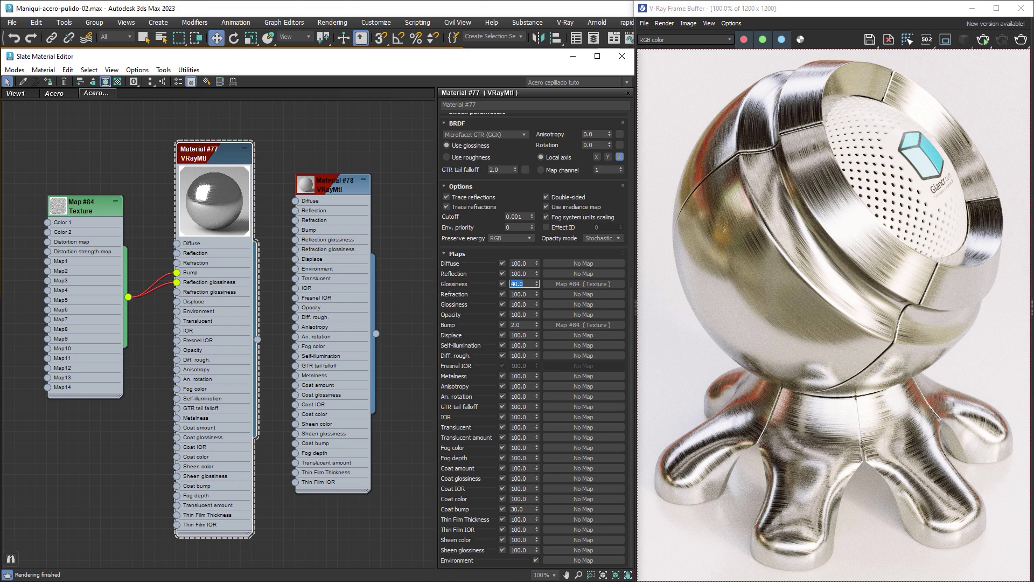
pyautogui.click(405, 581)
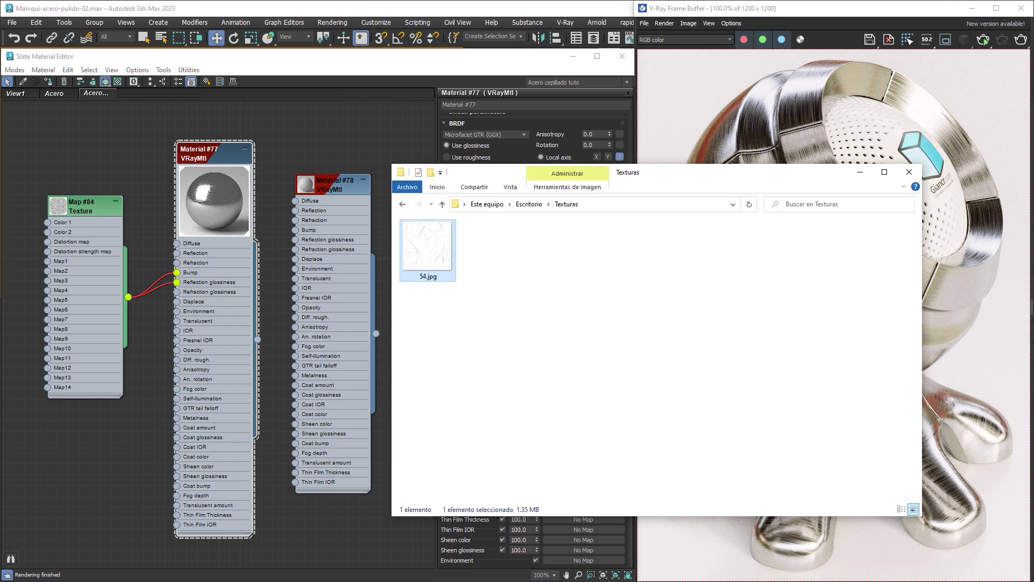
pyautogui.doubleClick(440, 252)
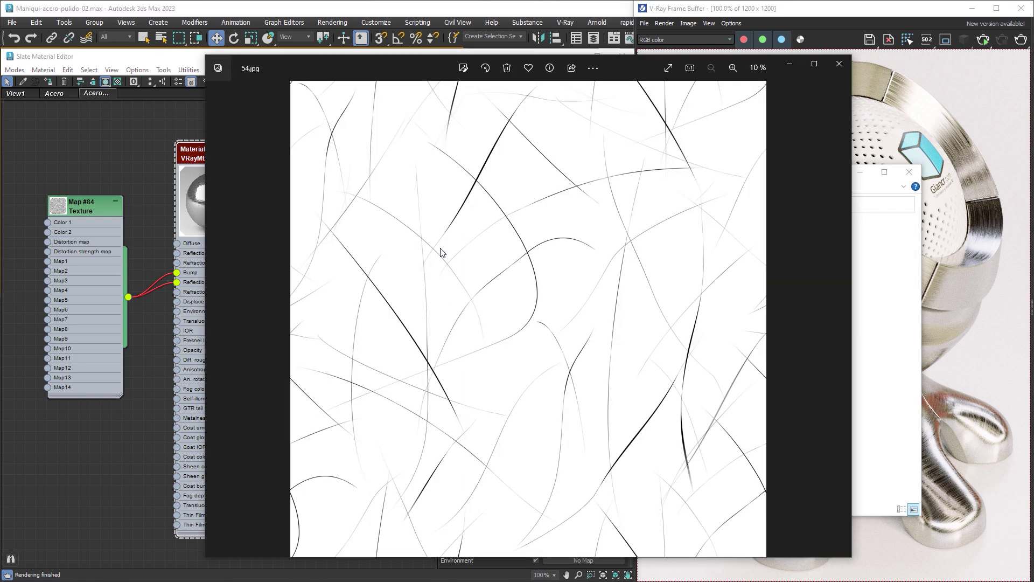
# Drop 54.jpg in as a VRayBitmap, wire it to Material #78's Diffuse, and render interactively.
pyautogui.click(839, 64)
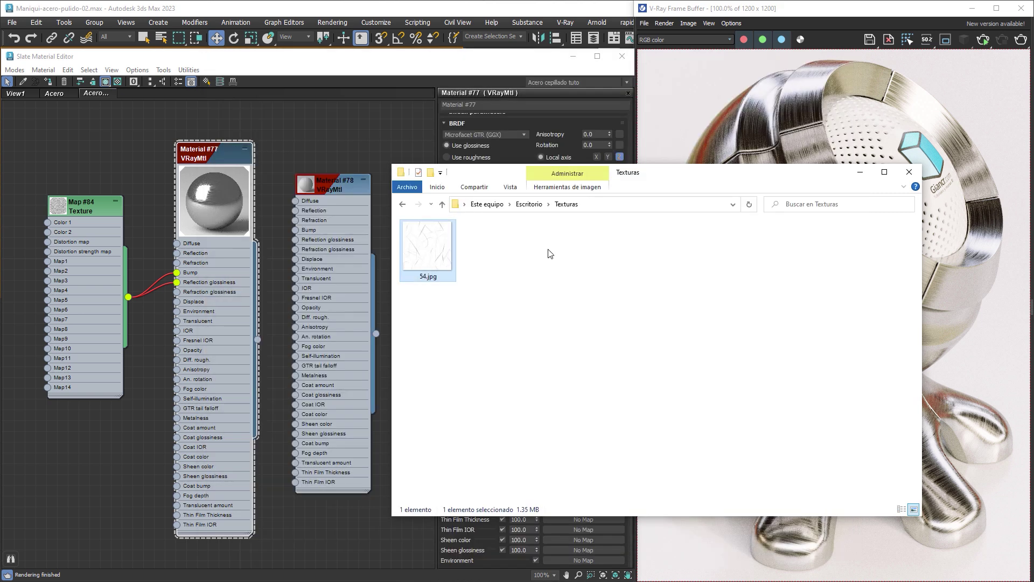
pyautogui.moveTo(415, 265); pyautogui.dragTo(69, 450)
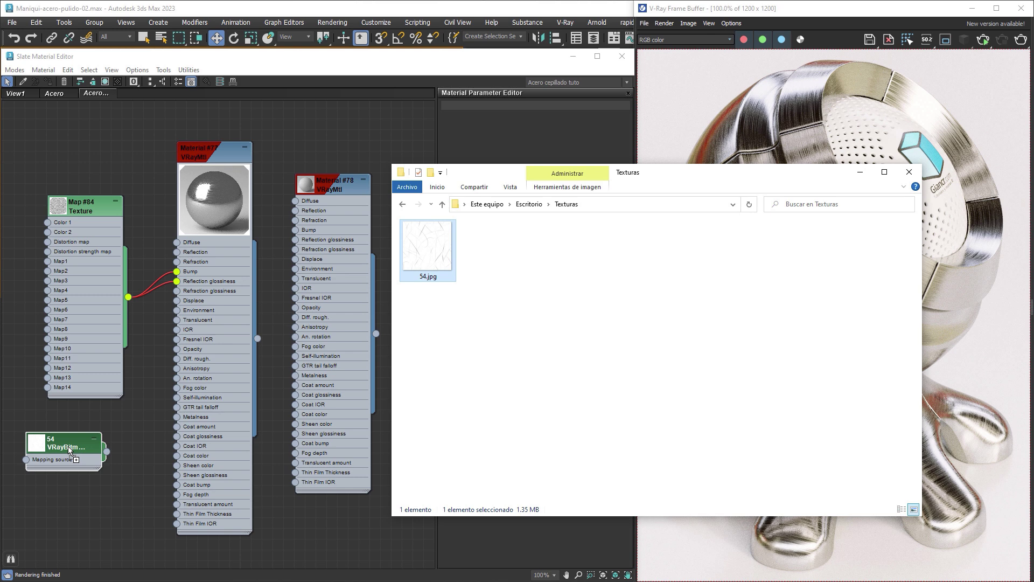
pyautogui.doubleClick(69, 449)
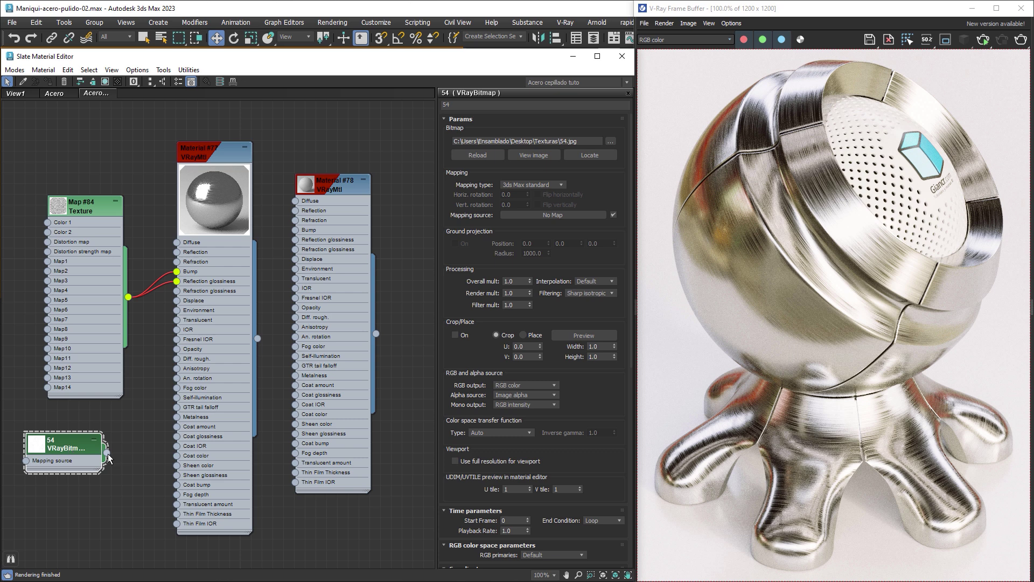
pyautogui.moveTo(108, 454); pyautogui.dragTo(296, 202)
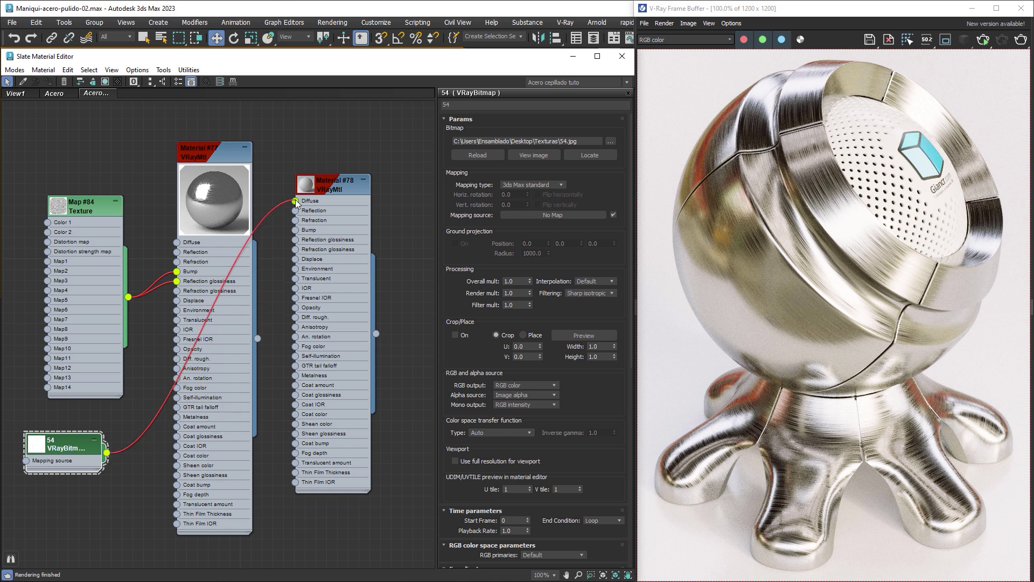
pyautogui.doubleClick(340, 189)
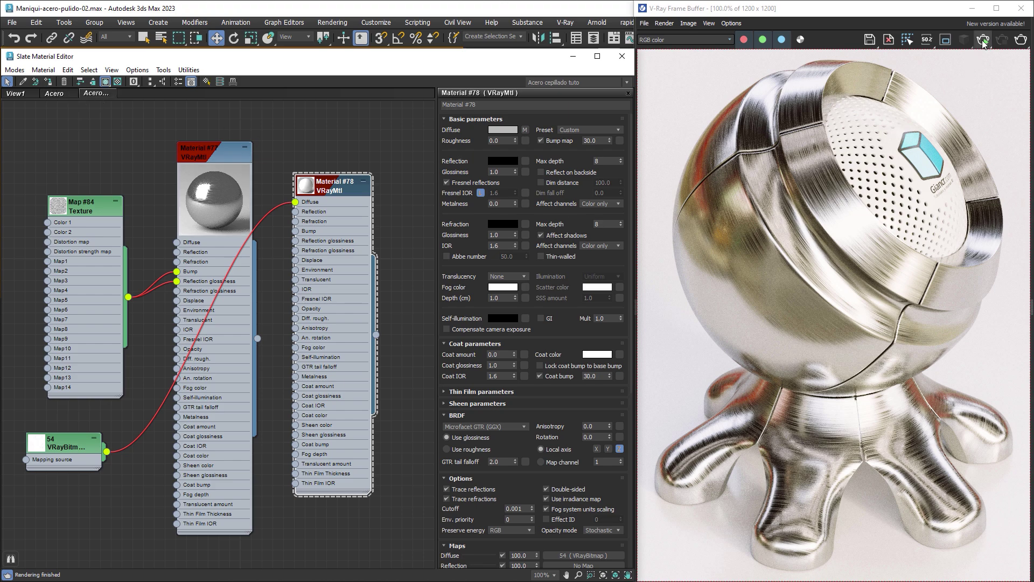
pyautogui.click(983, 40)
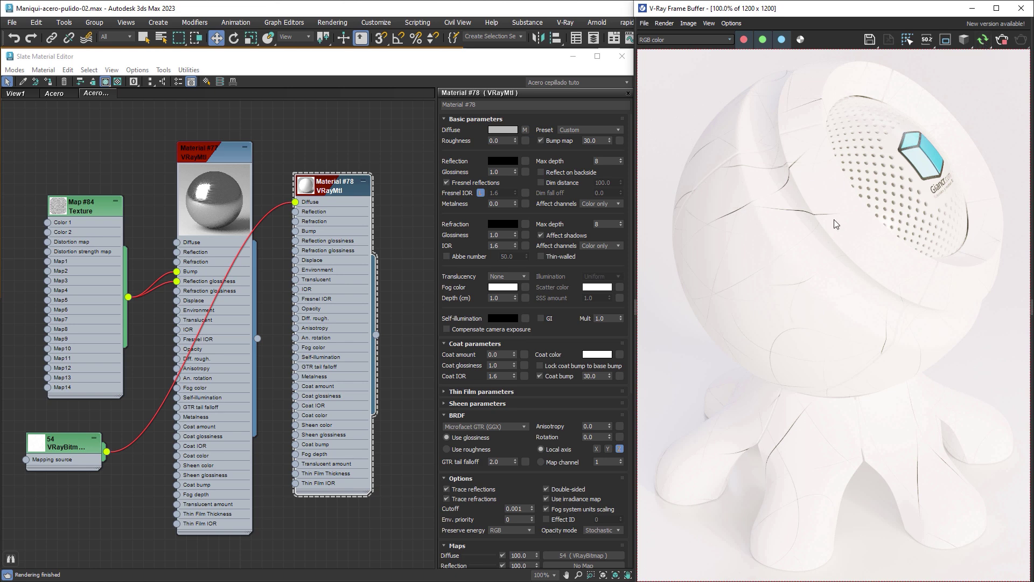
pyautogui.doubleClick(62, 444)
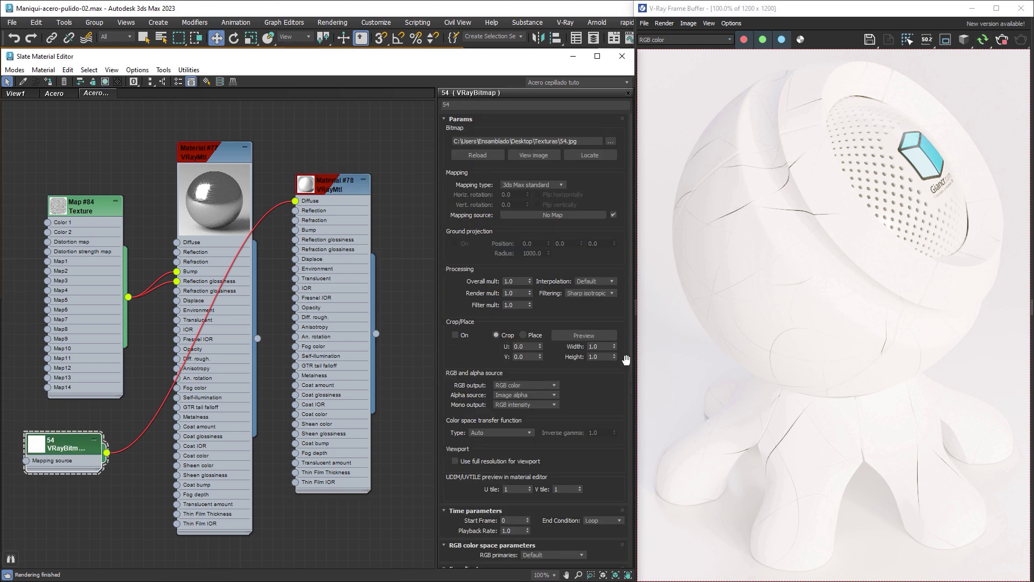
# Set the 54 bitmap's U and V tiling to 2.0 and re-render.
pyautogui.scroll(-10, 616, 525)
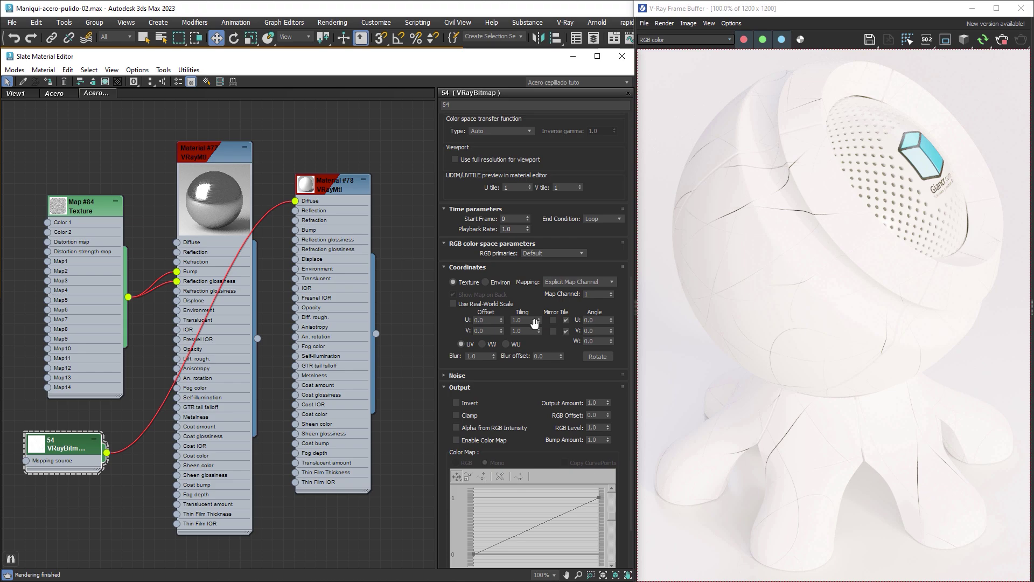
pyautogui.doubleClick(523, 320)
pyautogui.write('2')
pyautogui.press('Tab')
pyautogui.click(526, 321)
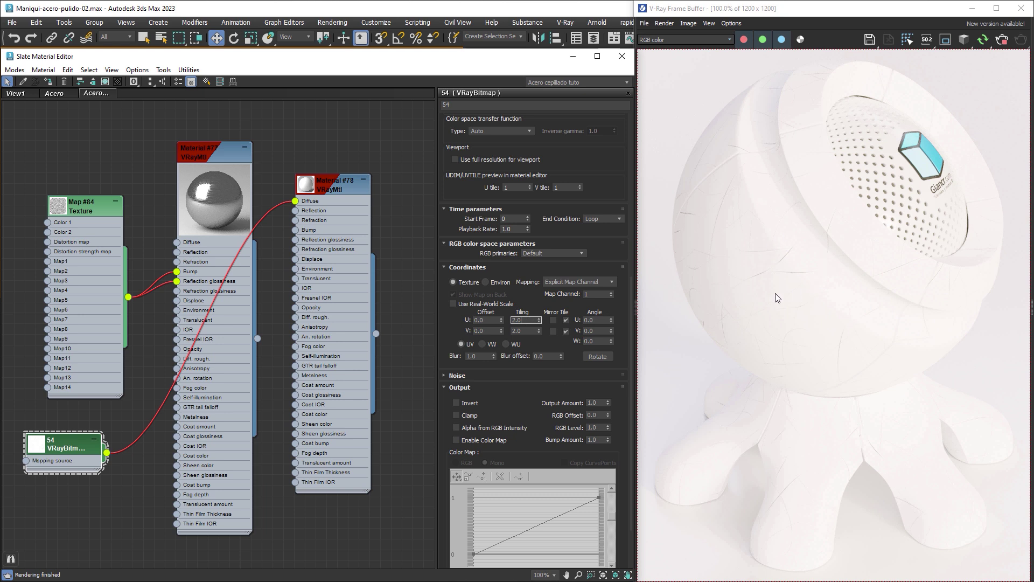
pyautogui.click(1002, 39)
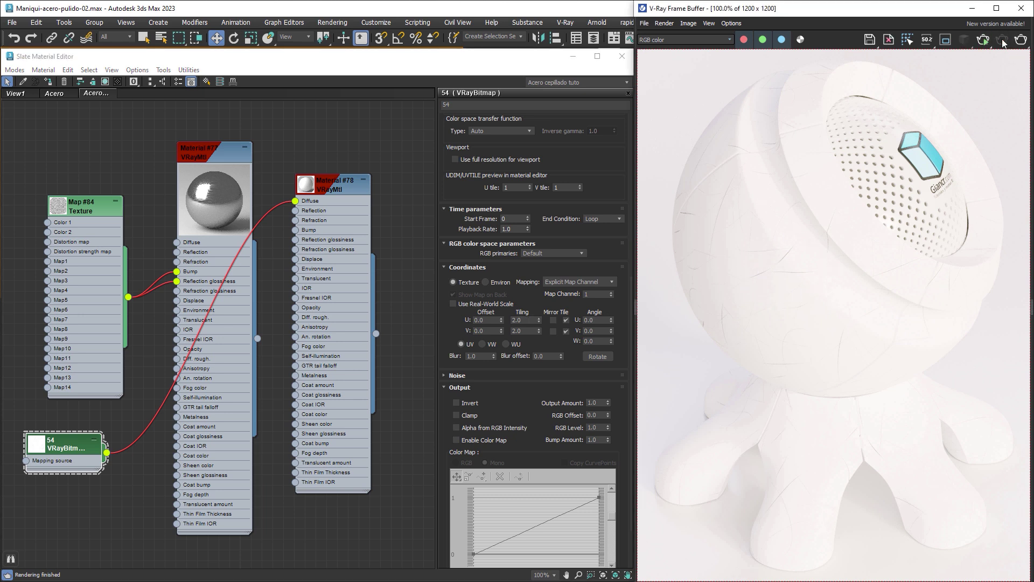
# Start a link from the 54 bitmap toward bump, abandon it, and pan the graph.
pyautogui.click(108, 454)
pyautogui.moveTo(108, 454); pyautogui.dragTo(173, 268)
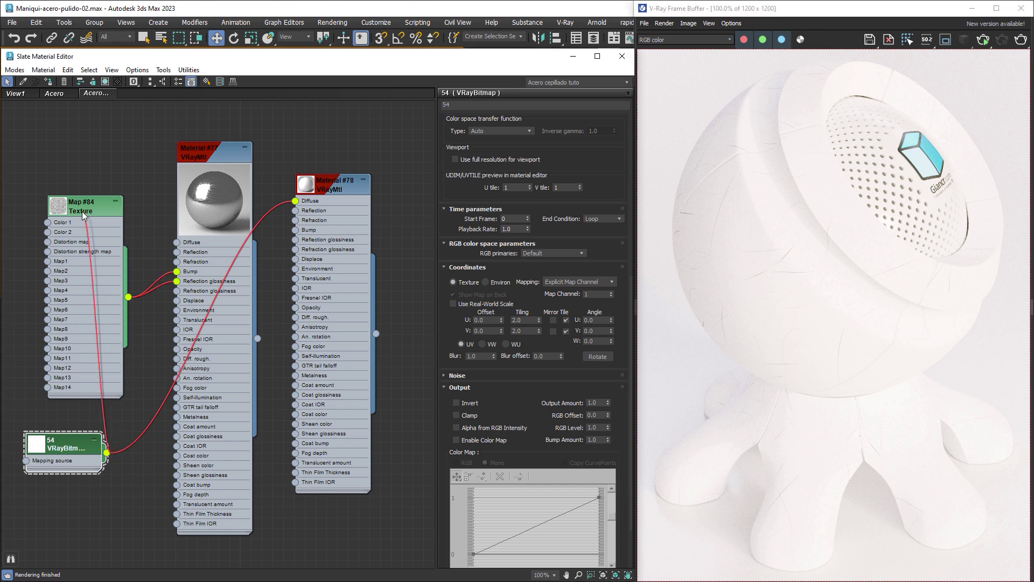
pyautogui.moveTo(172, 267)
pyautogui.mouseDown()
pyautogui.moveTo(101, 397)
pyautogui.moveTo(110, 414)
pyautogui.mouseUp()
pyautogui.click(83, 418)
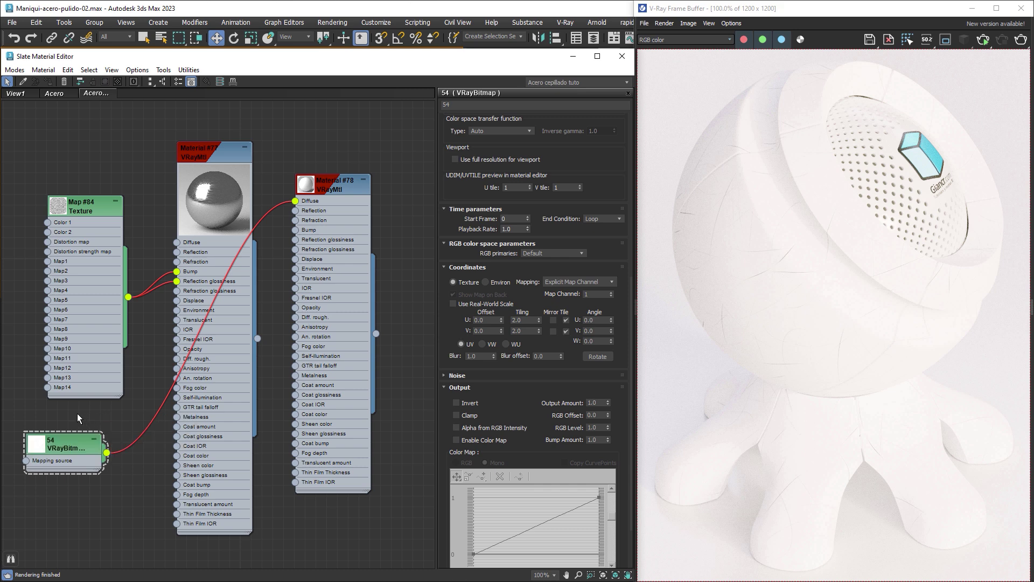
pyautogui.moveTo(78, 418); pyautogui.dragTo(196, 351, button='middle')
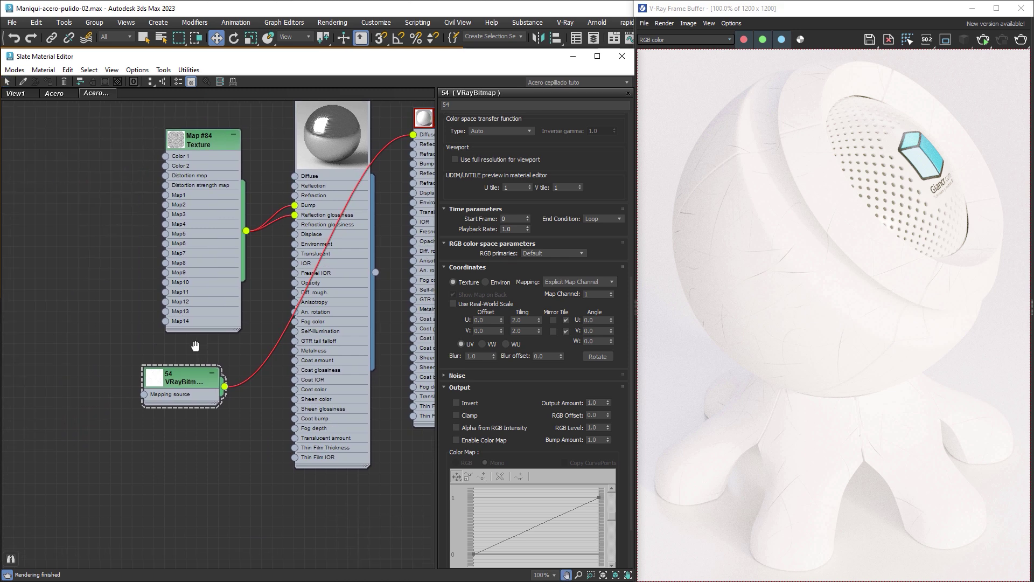
# Add a Composite map node and rearrange it beside Material #77 and Map #84.
pyautogui.rightClick(151, 461)
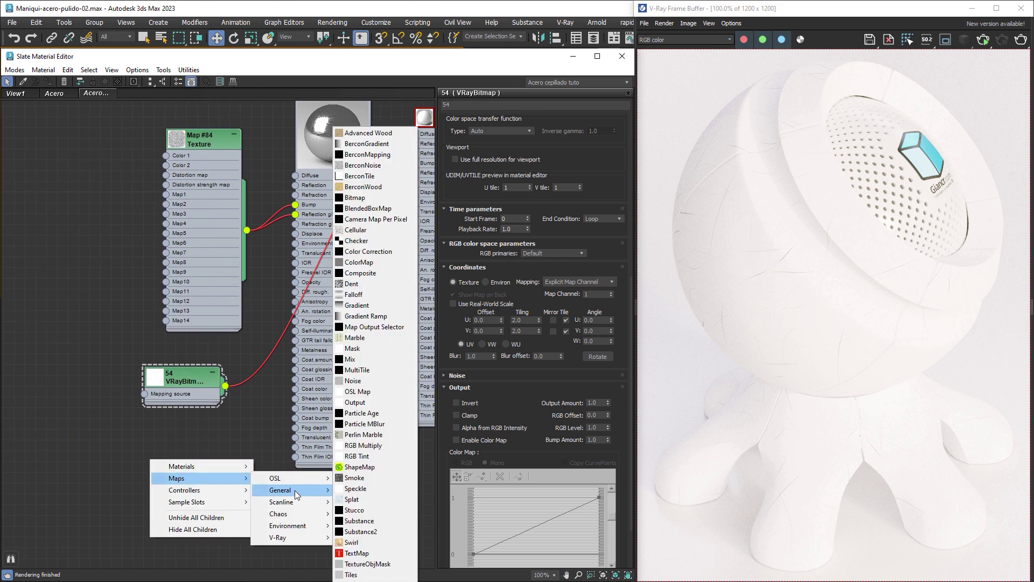
pyautogui.moveTo(281, 490)
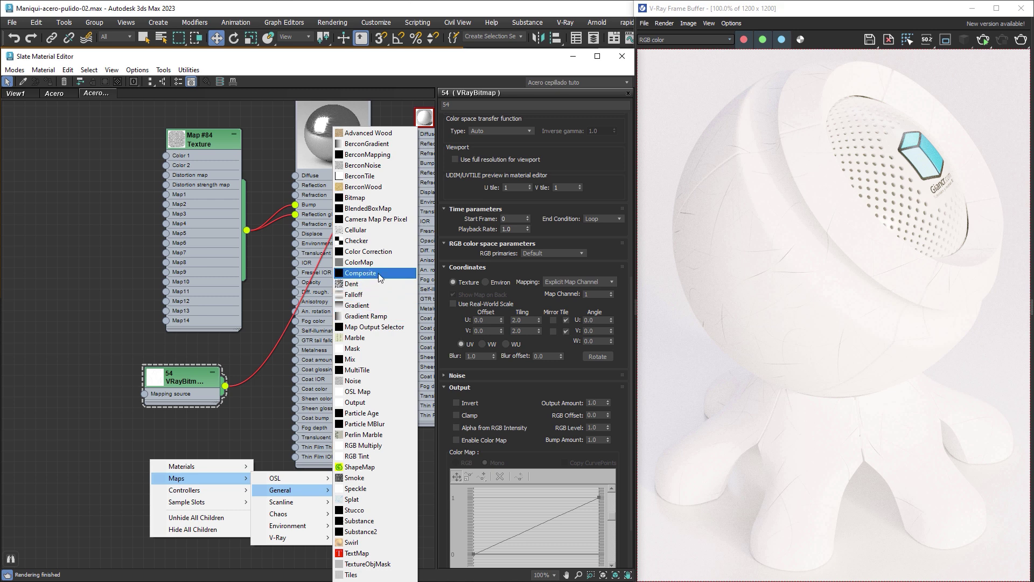
pyautogui.click(378, 273)
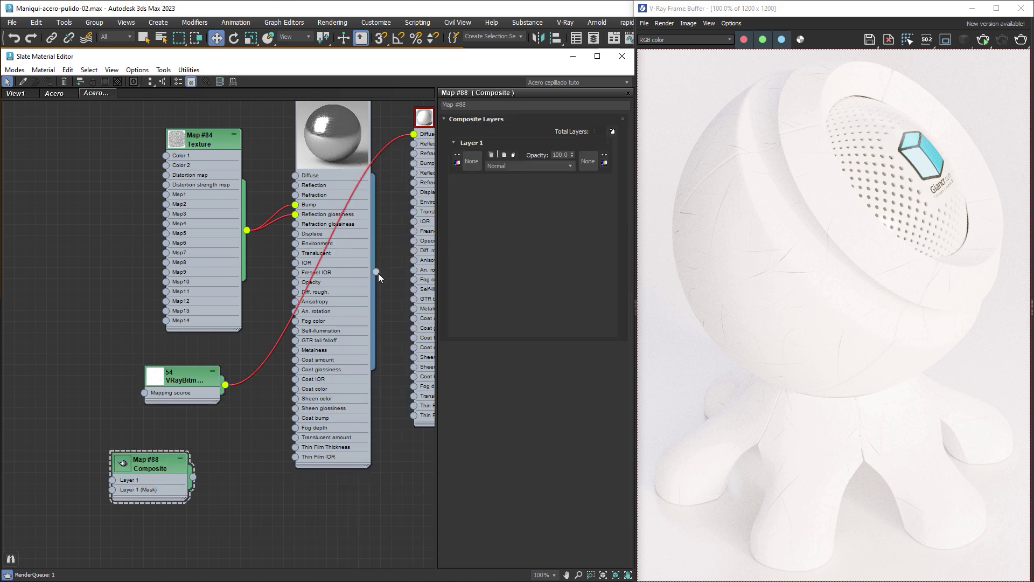
pyautogui.click(237, 135)
pyautogui.moveTo(239, 139); pyautogui.dragTo(165, 300)
pyautogui.moveTo(158, 471)
pyautogui.mouseDown()
pyautogui.moveTo(177, 187)
pyautogui.moveTo(296, 206)
pyautogui.mouseUp()
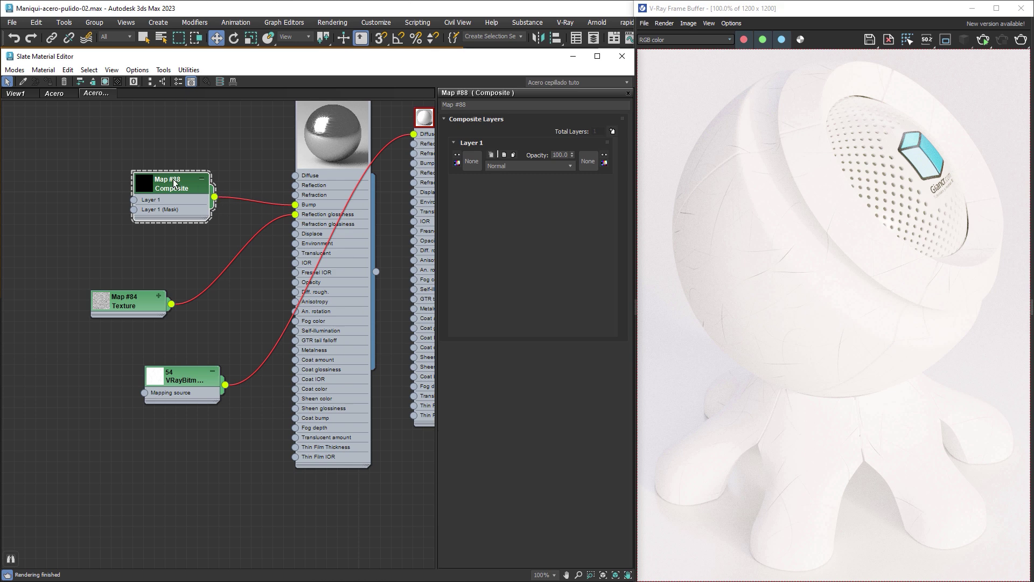
pyautogui.moveTo(208, 162); pyautogui.dragTo(214, 205, button='middle')
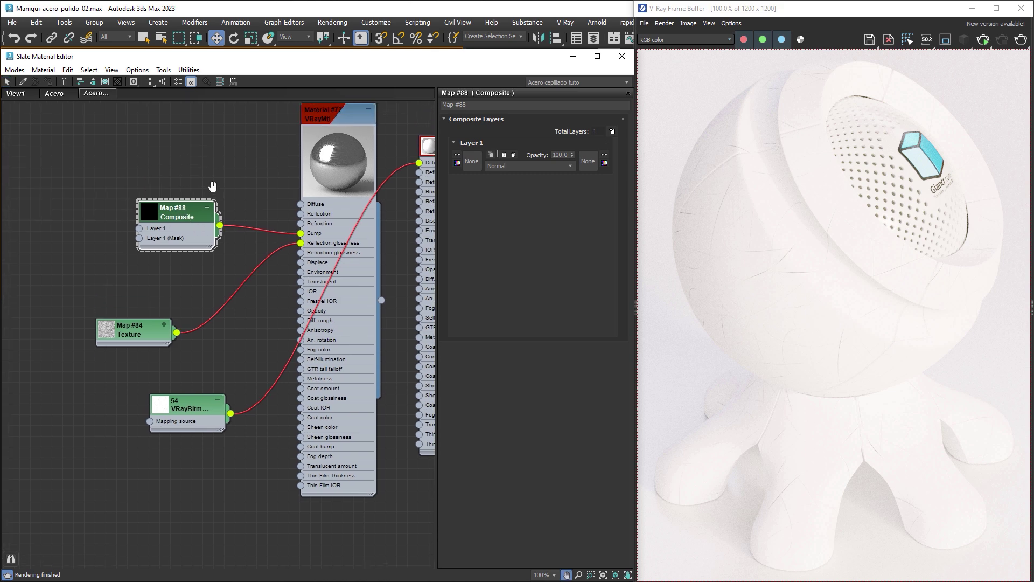
# Raise Material #77's bump map strength to 100.
pyautogui.doubleClick(308, 163)
pyautogui.doubleClick(587, 141)
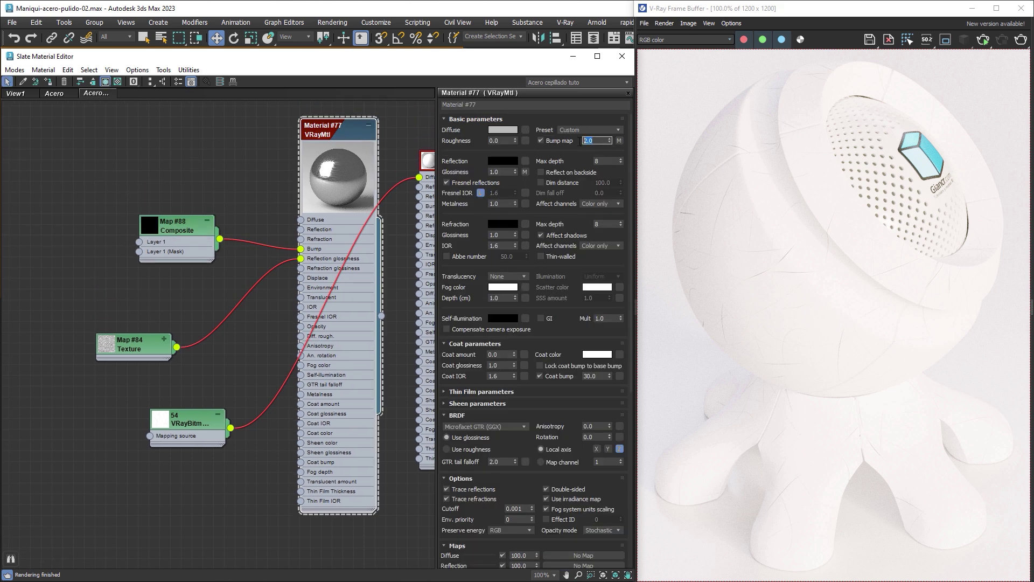
pyautogui.write('00')
pyautogui.press('Return')
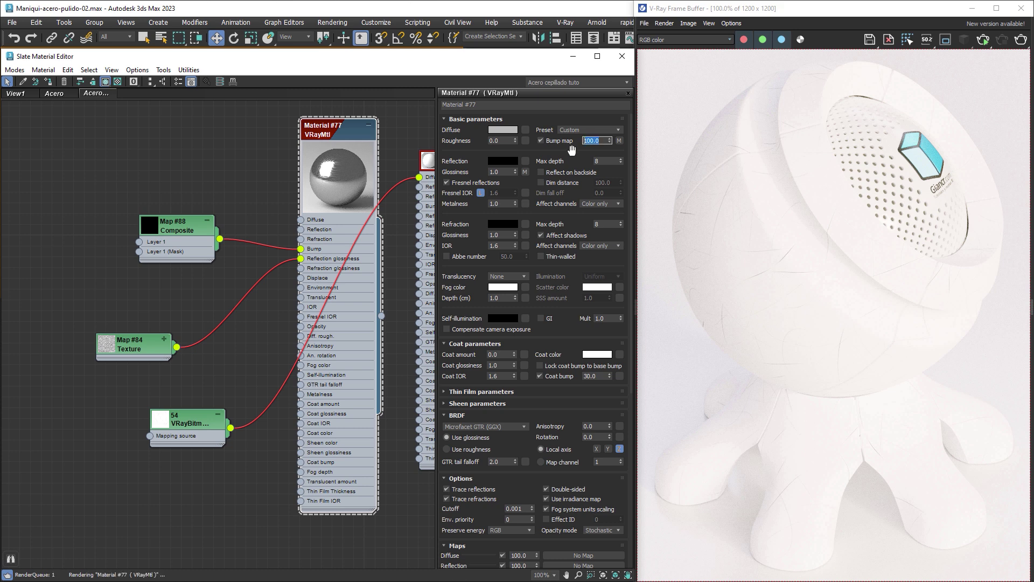
# Give the Composite three layers, plug Map #84 into Layer 2, and position bitmap 54 for Layer 3.
pyautogui.doubleClick(174, 231)
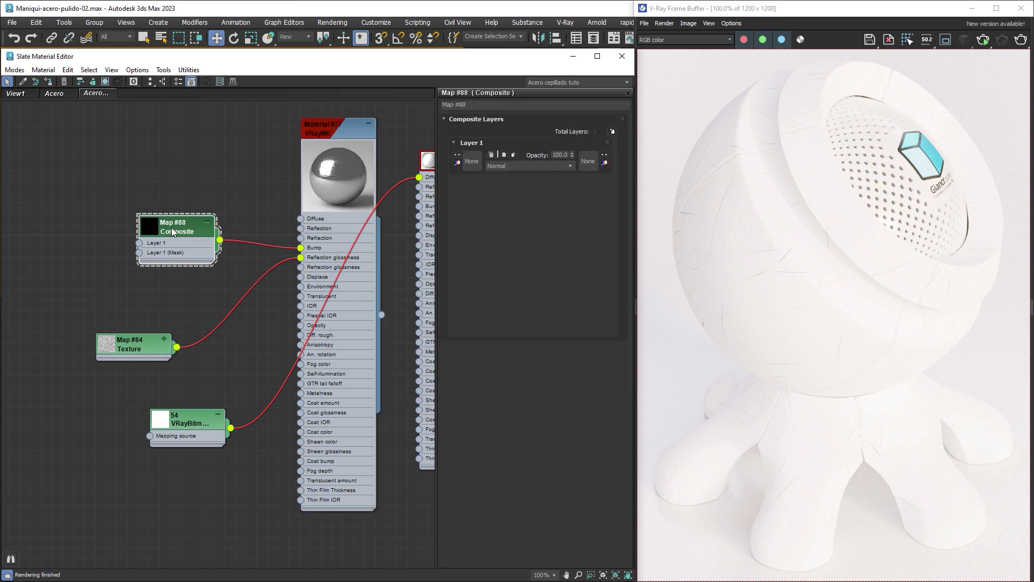
pyautogui.click(612, 131)
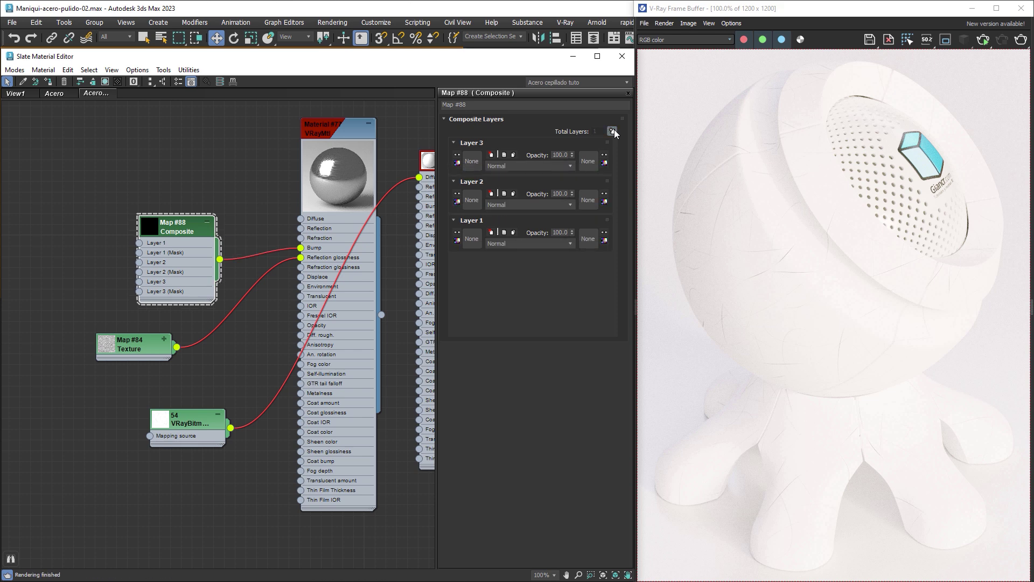
pyautogui.moveTo(173, 355)
pyautogui.mouseDown()
pyautogui.moveTo(86, 320)
pyautogui.moveTo(139, 262)
pyautogui.mouseUp()
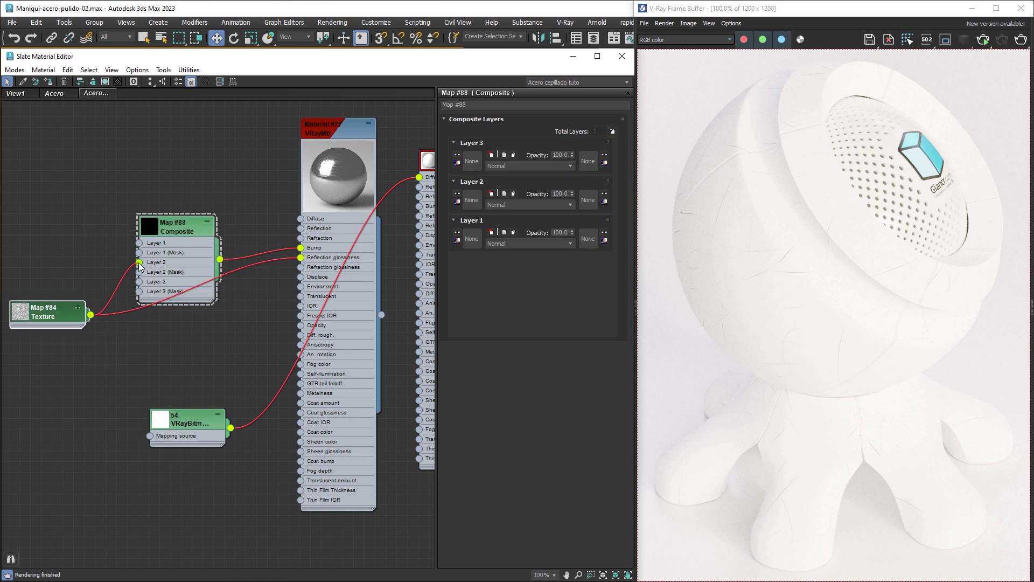
pyautogui.moveTo(66, 313); pyautogui.dragTo(77, 281)
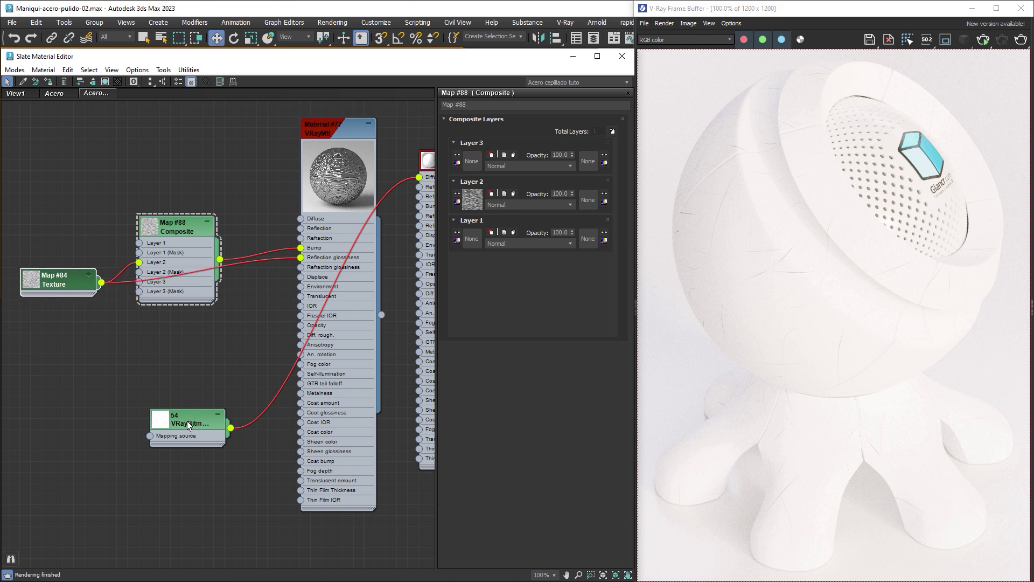
pyautogui.moveTo(188, 424)
pyautogui.mouseDown()
pyautogui.moveTo(65, 347)
pyautogui.moveTo(59, 327)
pyautogui.moveTo(139, 282)
pyautogui.mouseUp()
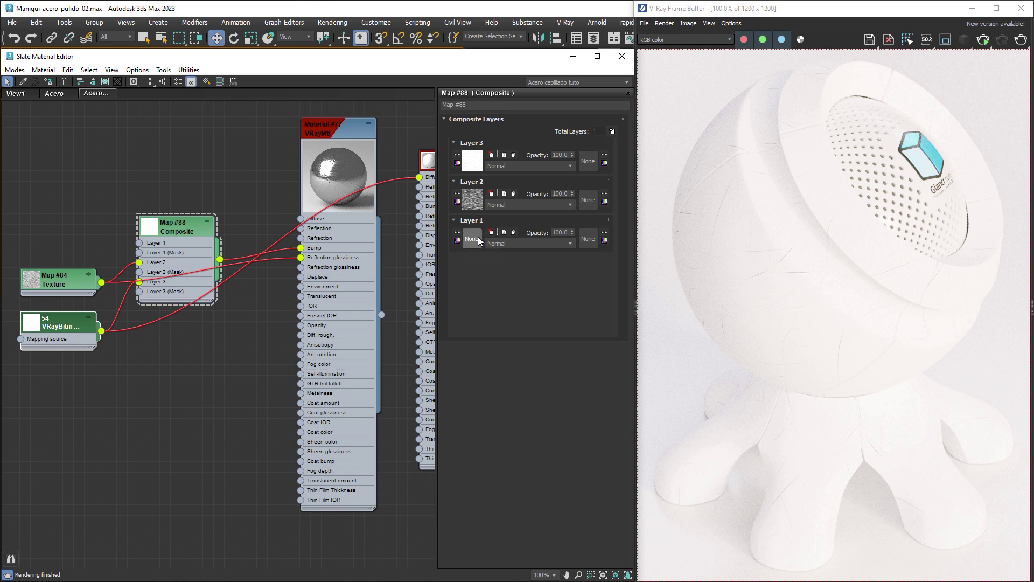
# Feed a mid-grey (128) VRayColor map into Composite Layer 1.
pyautogui.moveTo(154, 214); pyautogui.dragTo(198, 213, button='middle')
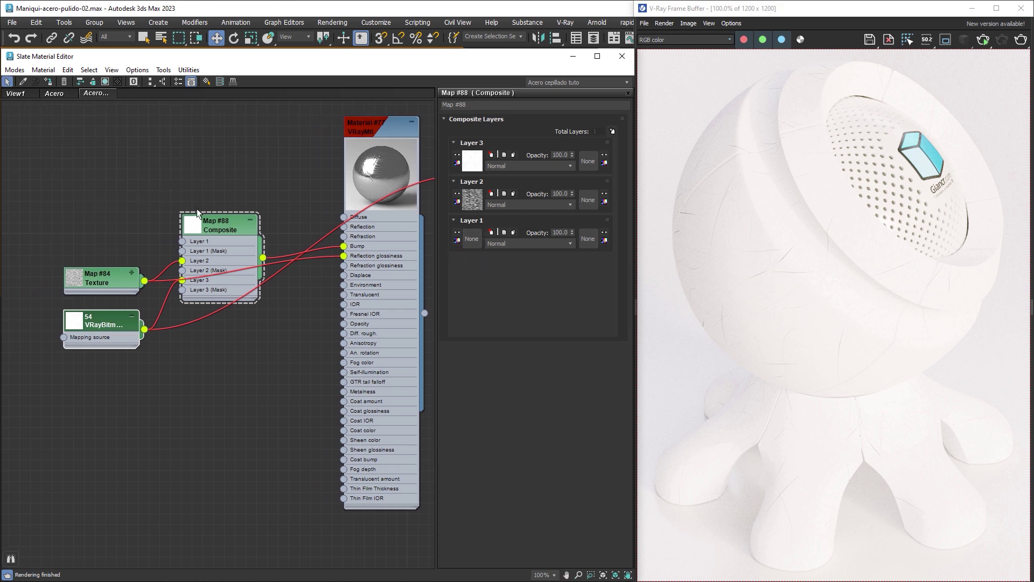
pyautogui.moveTo(182, 241); pyautogui.dragTo(129, 225)
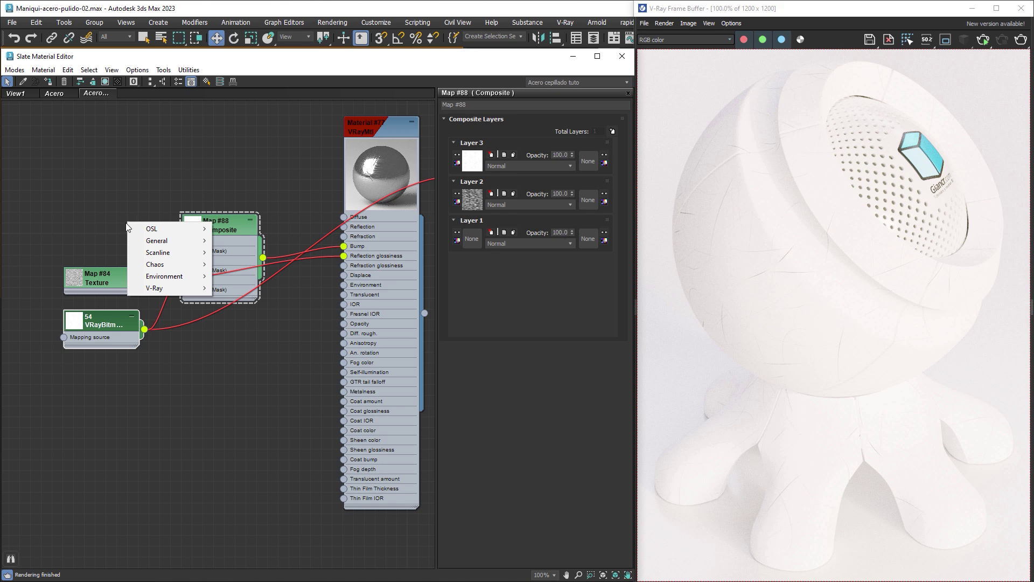
pyautogui.moveTo(154, 287)
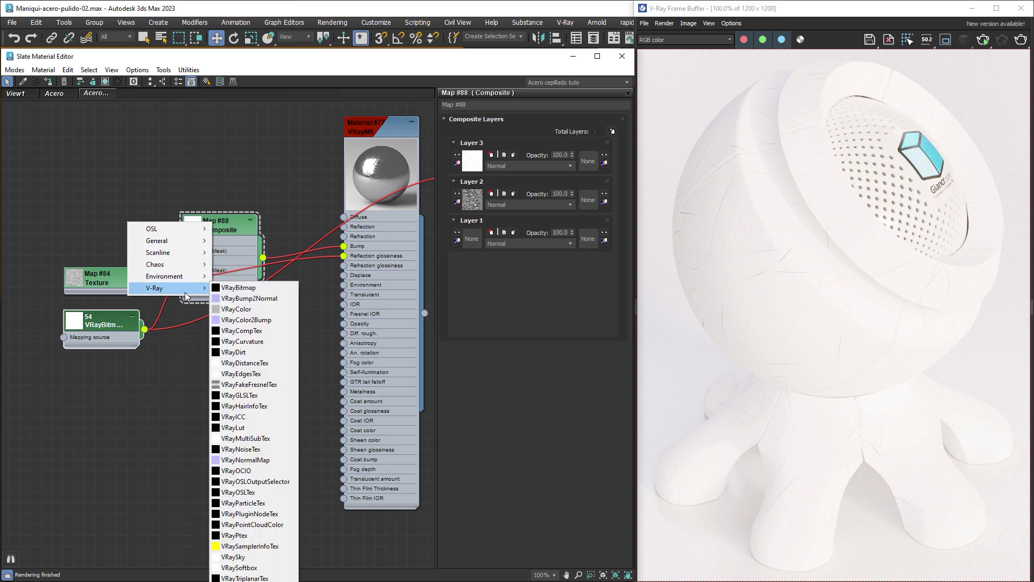
pyautogui.click(249, 309)
pyautogui.moveTo(155, 232); pyautogui.dragTo(116, 232)
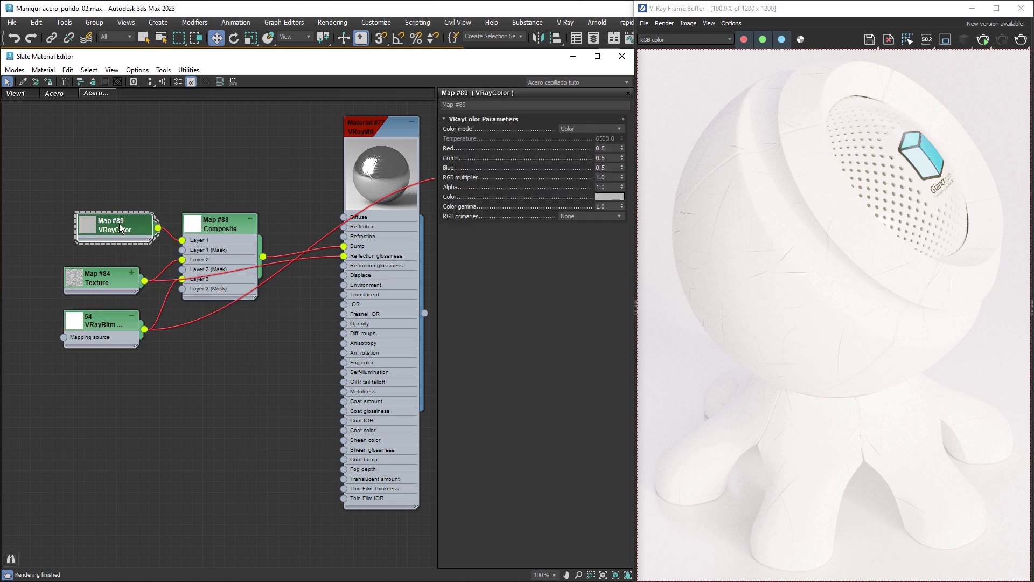
pyautogui.click(610, 197)
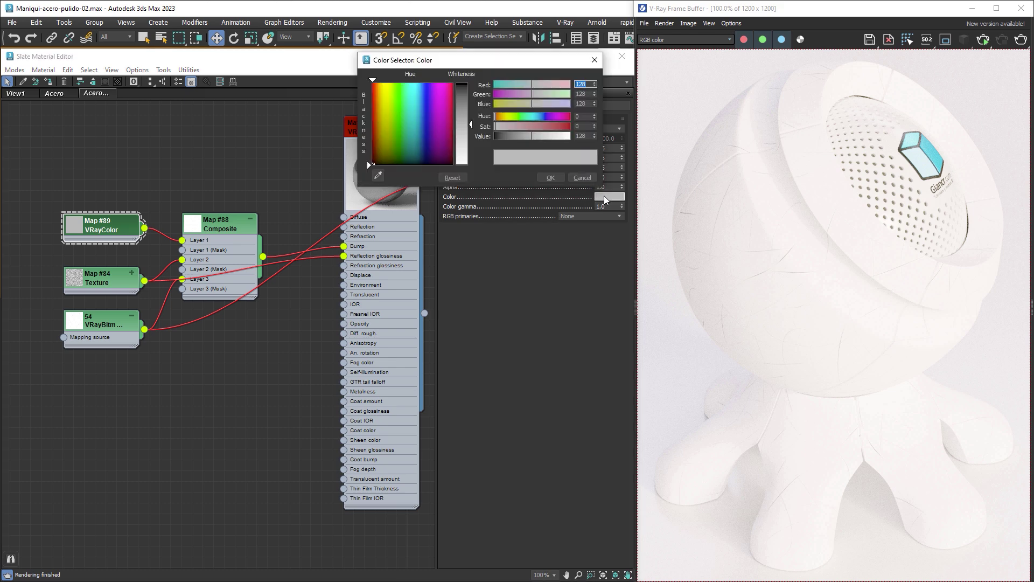
pyautogui.click(552, 178)
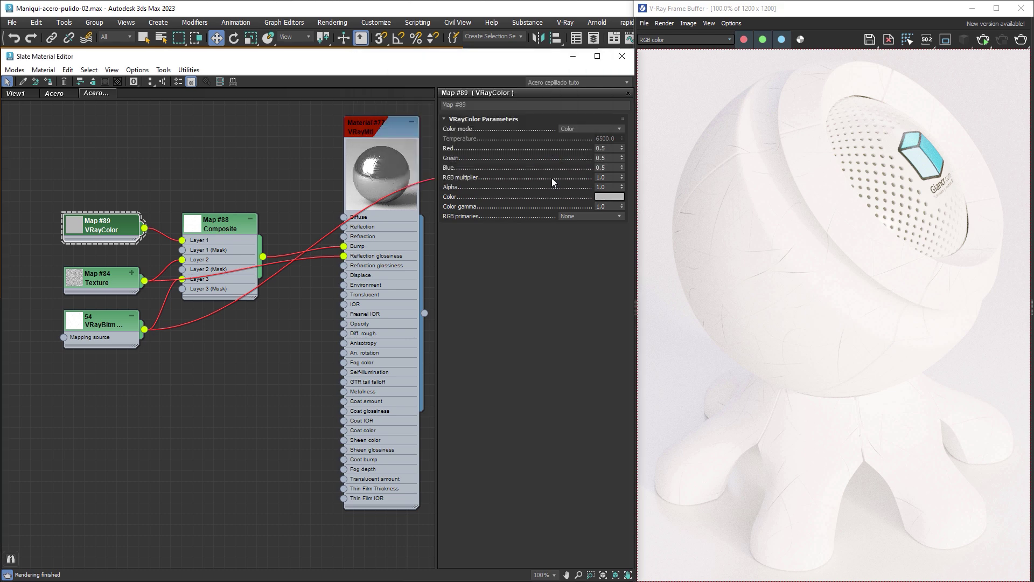
pyautogui.doubleClick(213, 224)
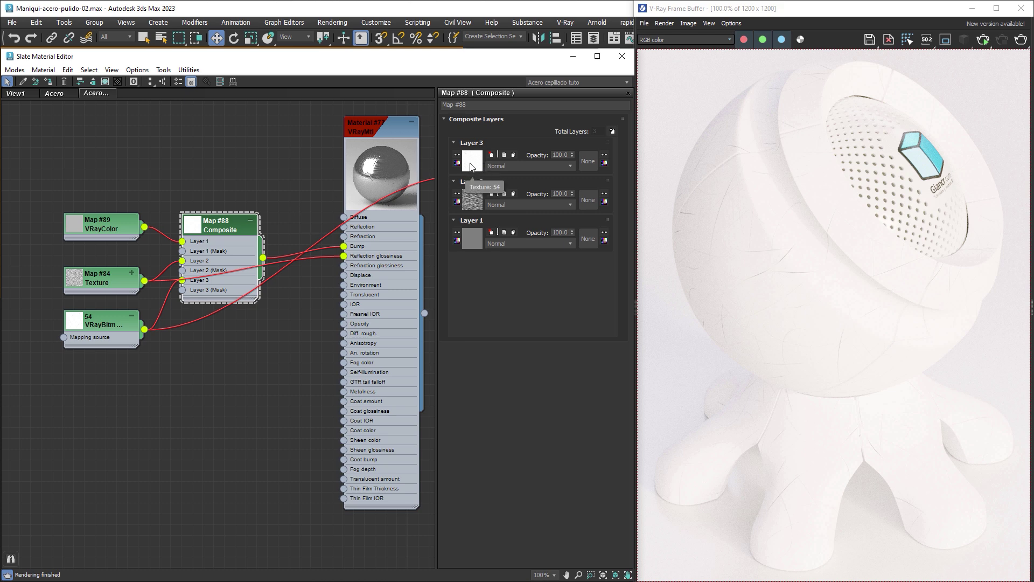
# Set Composite Layer 3 to Multiply blend and Layer 2 opacity to 2.
pyautogui.click(523, 166)
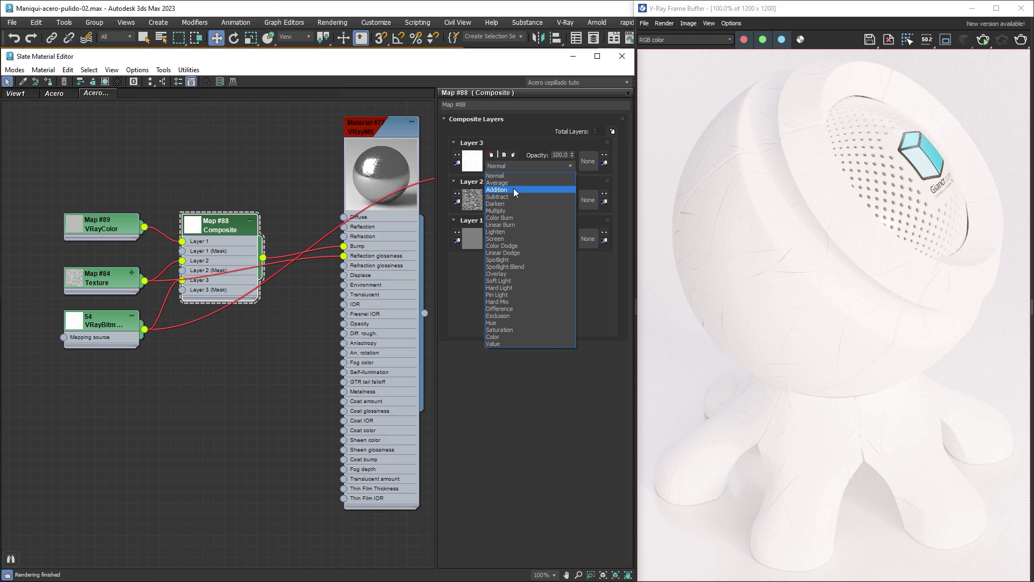
pyautogui.click(512, 211)
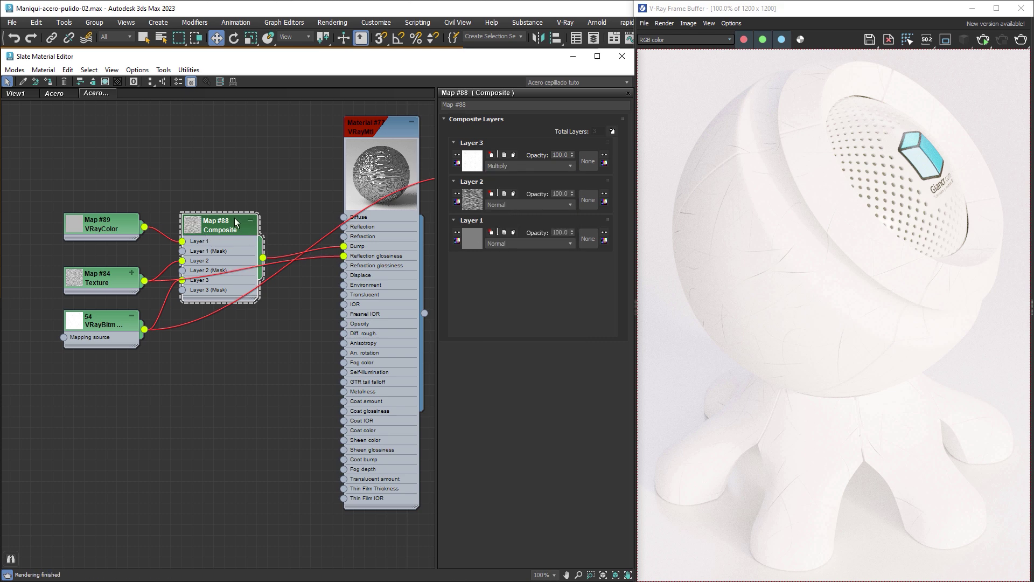
pyautogui.doubleClick(380, 129)
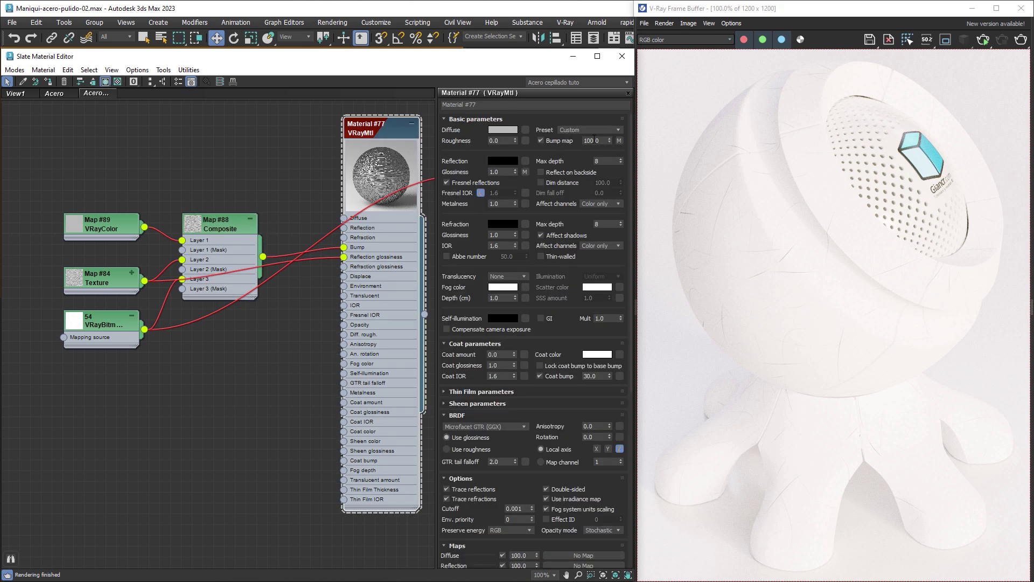
pyautogui.doubleClick(223, 225)
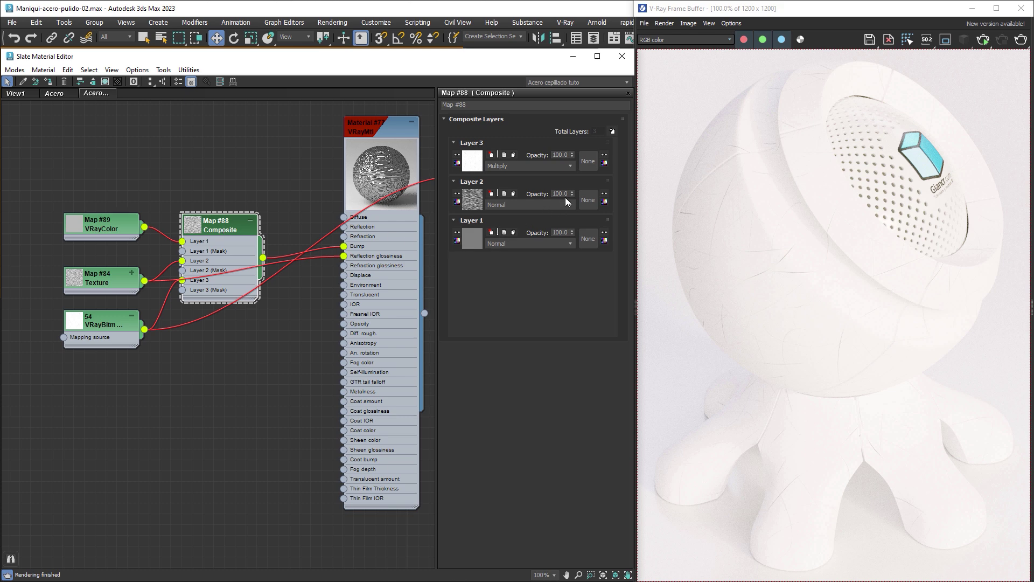
pyautogui.moveTo(568, 194); pyautogui.dragTo(549, 194)
pyautogui.write('2')
pyautogui.press('Return')
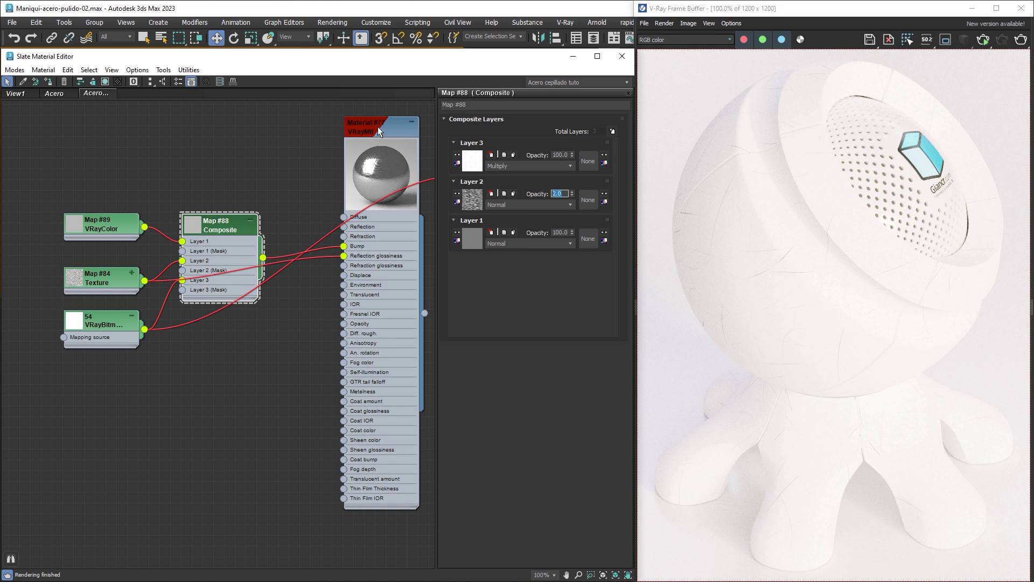
pyautogui.doubleClick(377, 127)
pyautogui.click(50, 81)
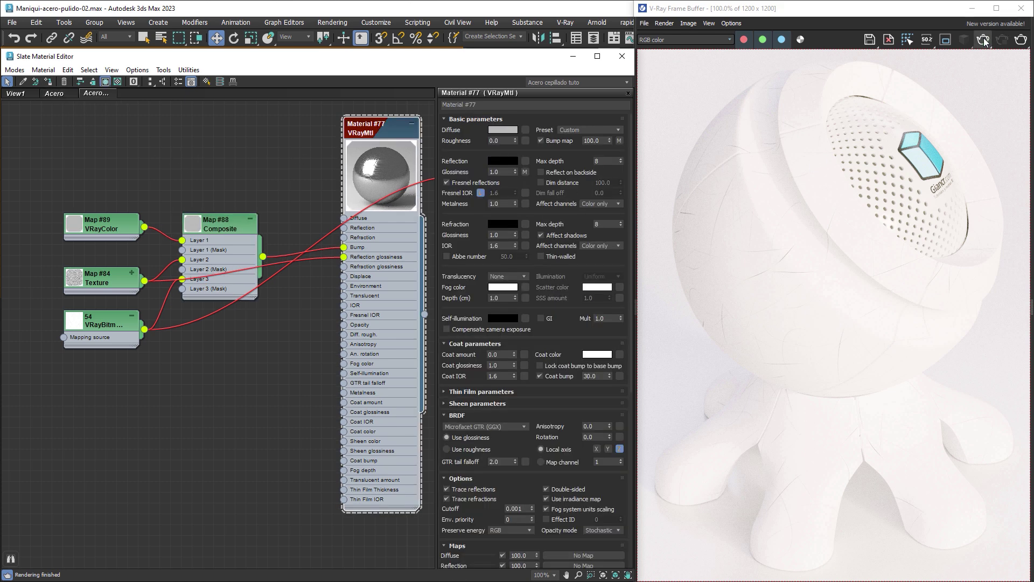
# Start an interactive V-Ray render, then set Composite Layer 3 opacity to 4.
pyautogui.click(984, 42)
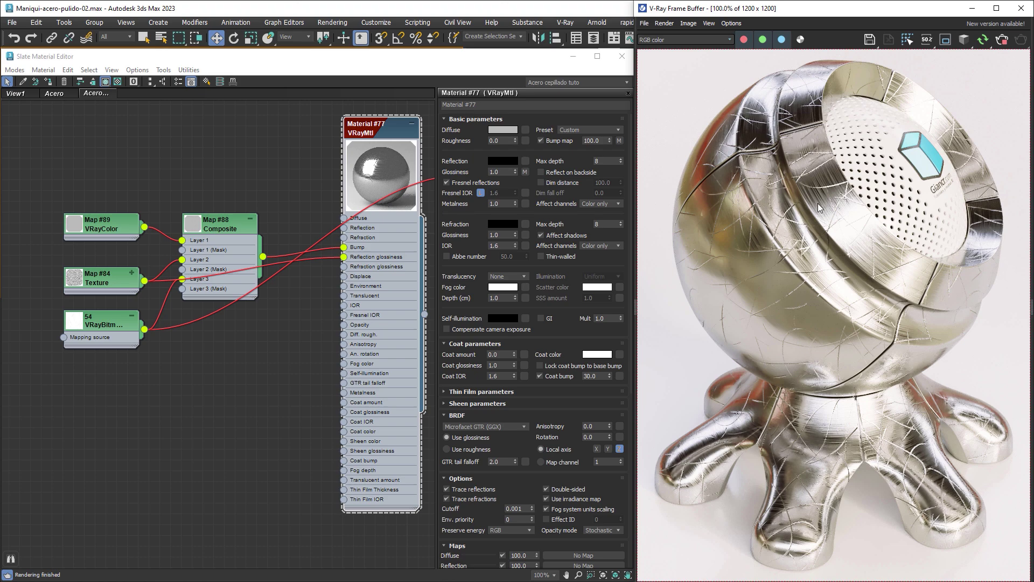
pyautogui.doubleClick(223, 225)
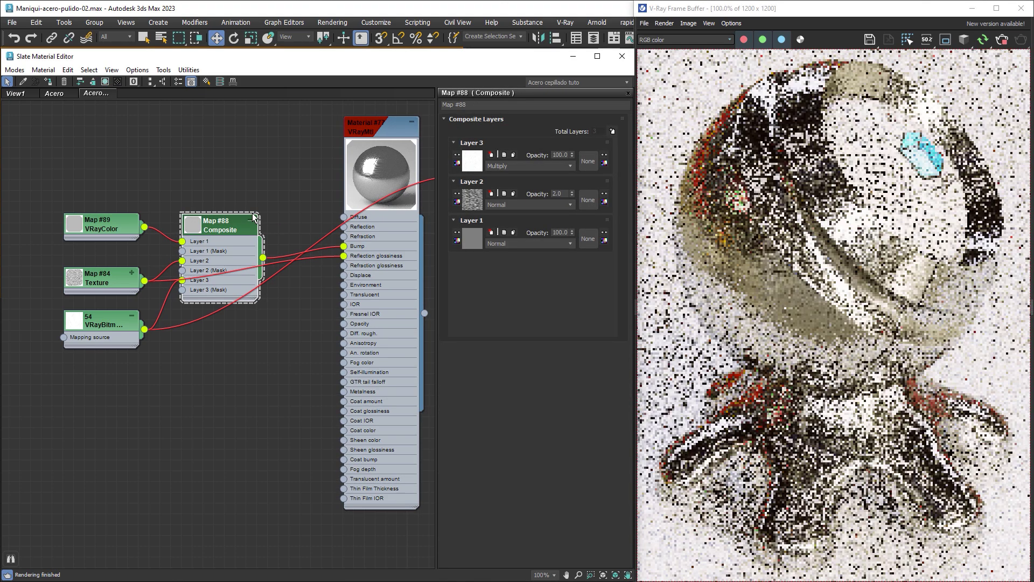
pyautogui.click(567, 155)
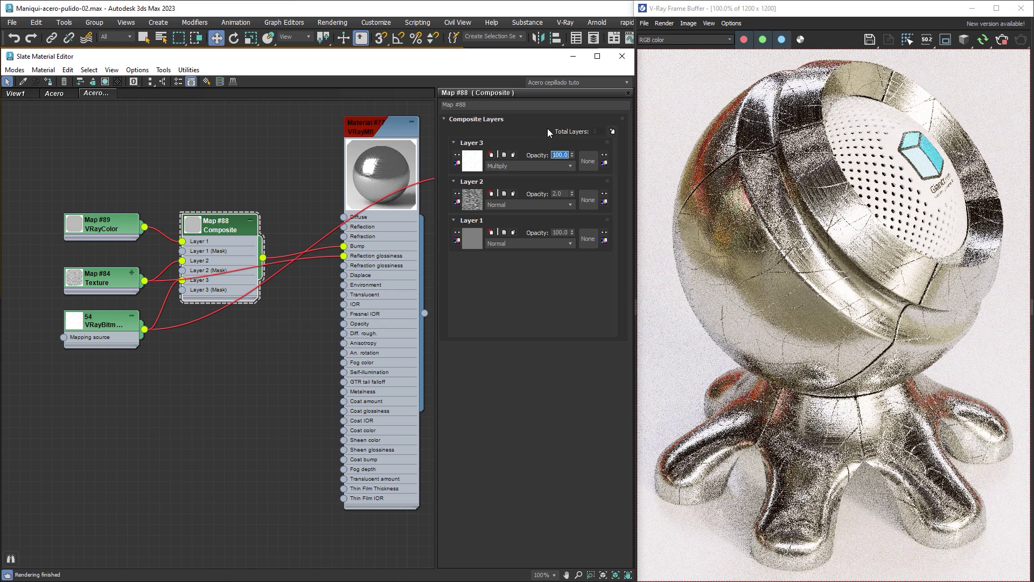
pyautogui.write('4')
pyautogui.press('Return')
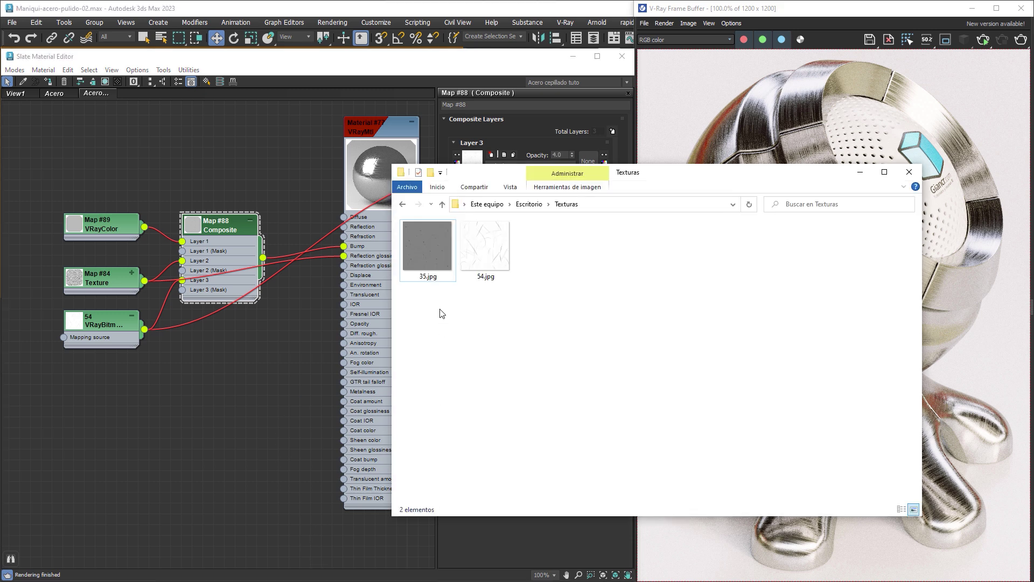
# Drop 35.jpg from the Texturas folder into the Slate editor as a VRayBitmap node.
pyautogui.moveTo(432, 253); pyautogui.dragTo(218, 397)
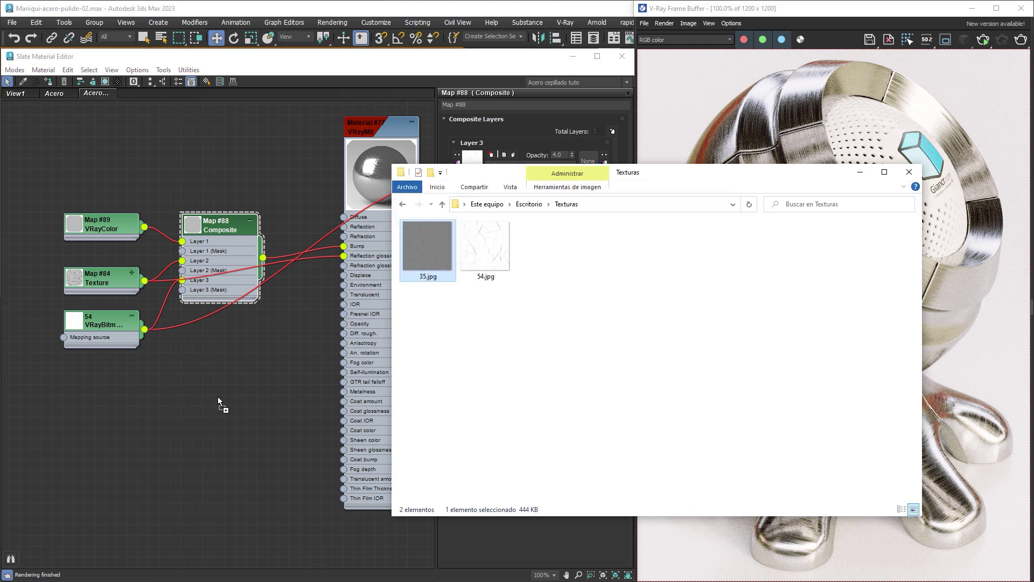
pyautogui.moveTo(124, 395); pyautogui.dragTo(124, 396)
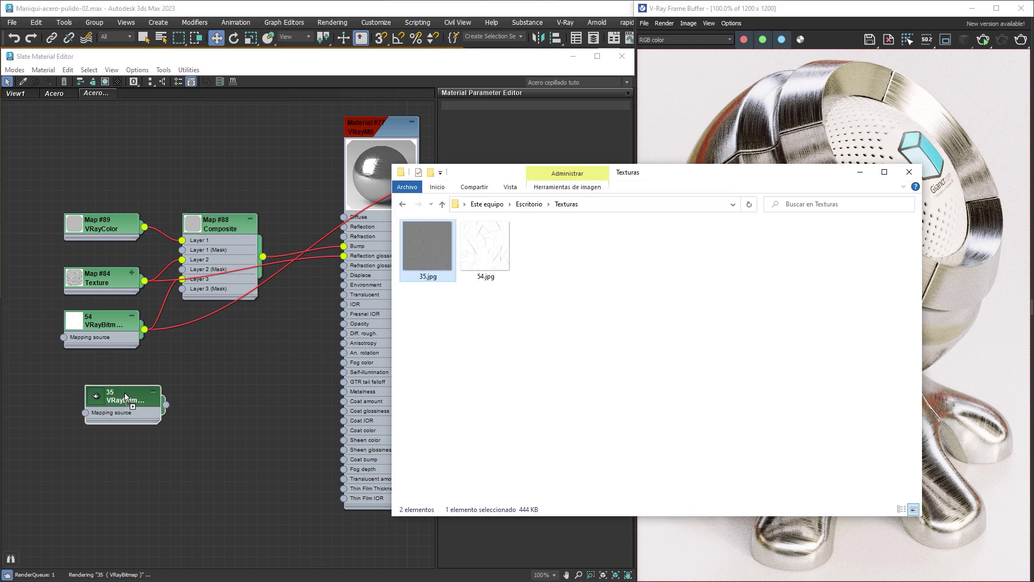
pyautogui.doubleClick(435, 248)
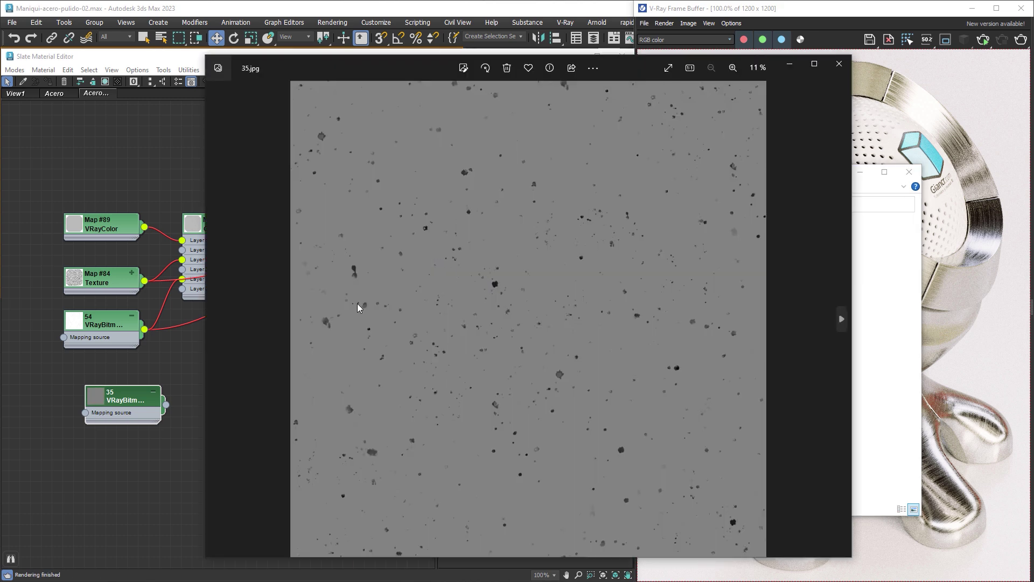
pyautogui.click(838, 65)
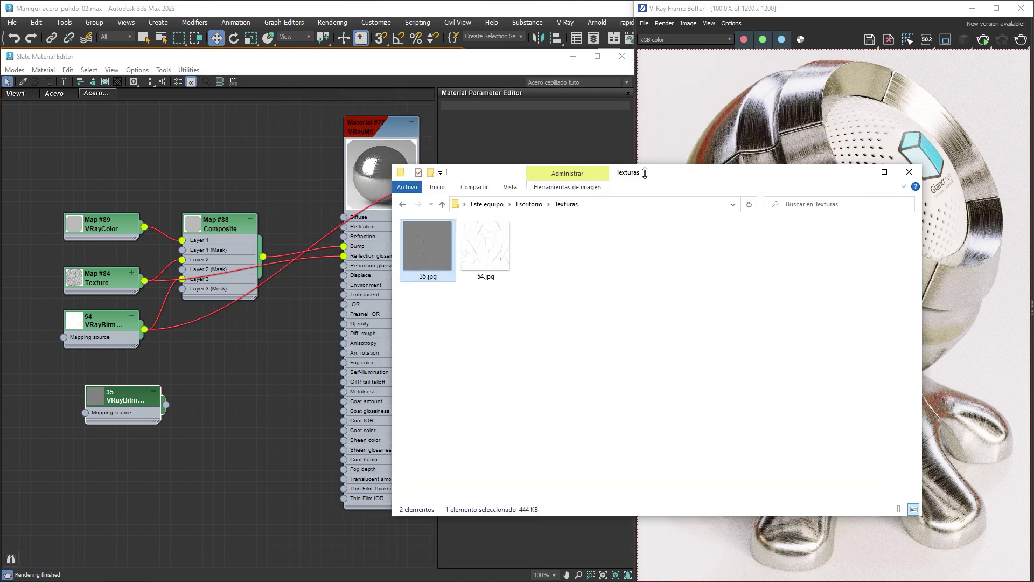
pyautogui.doubleClick(129, 398)
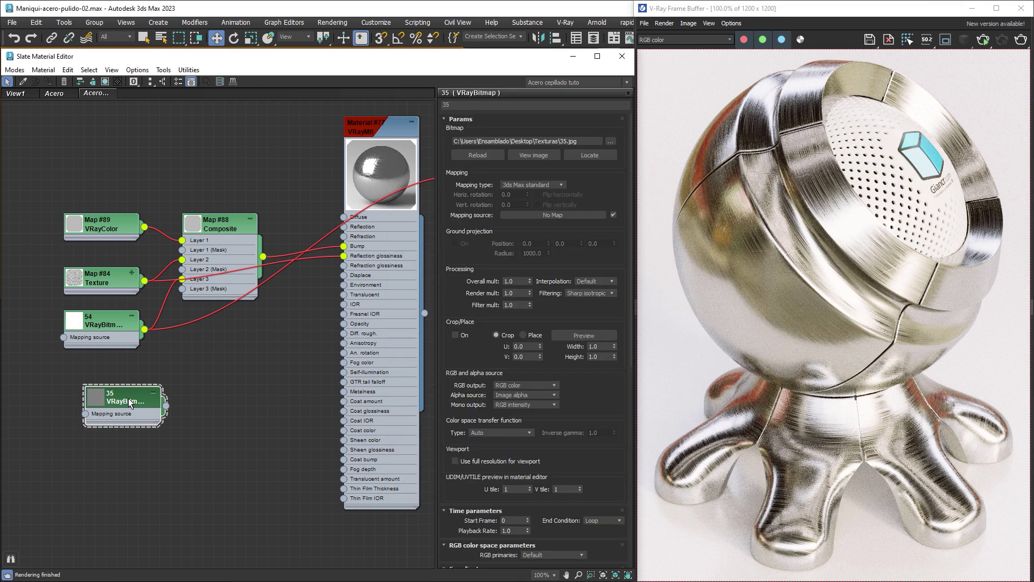
pyautogui.scroll(-1, 237, 363)
pyautogui.moveTo(237, 362); pyautogui.dragTo(180, 377, button='middle')
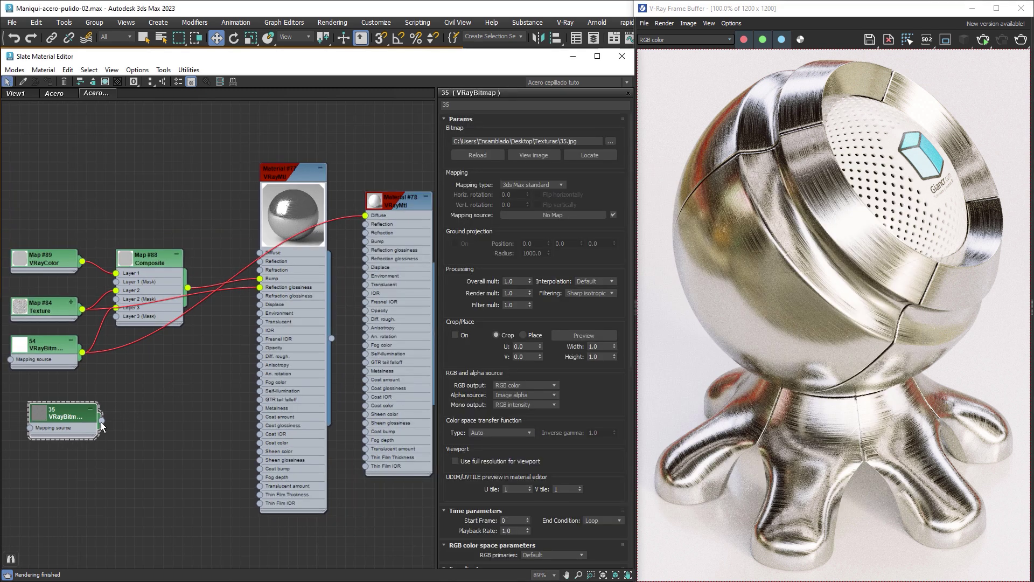
# Wire bitmap 35 into Material #78's Diffuse, re-render, and show bitmap 35's Output settings.
pyautogui.moveTo(102, 422); pyautogui.dragTo(365, 216)
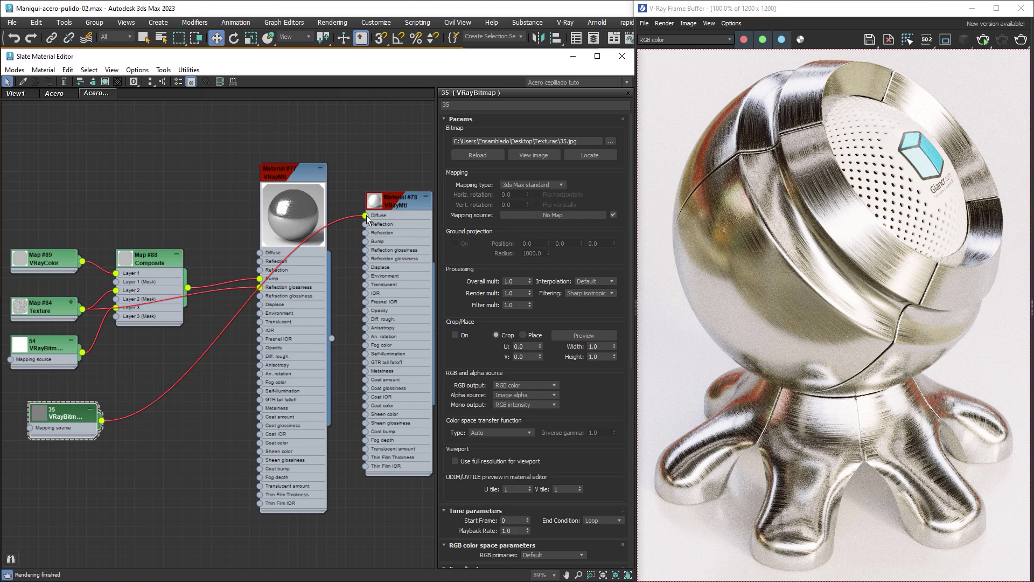
pyautogui.doubleClick(401, 203)
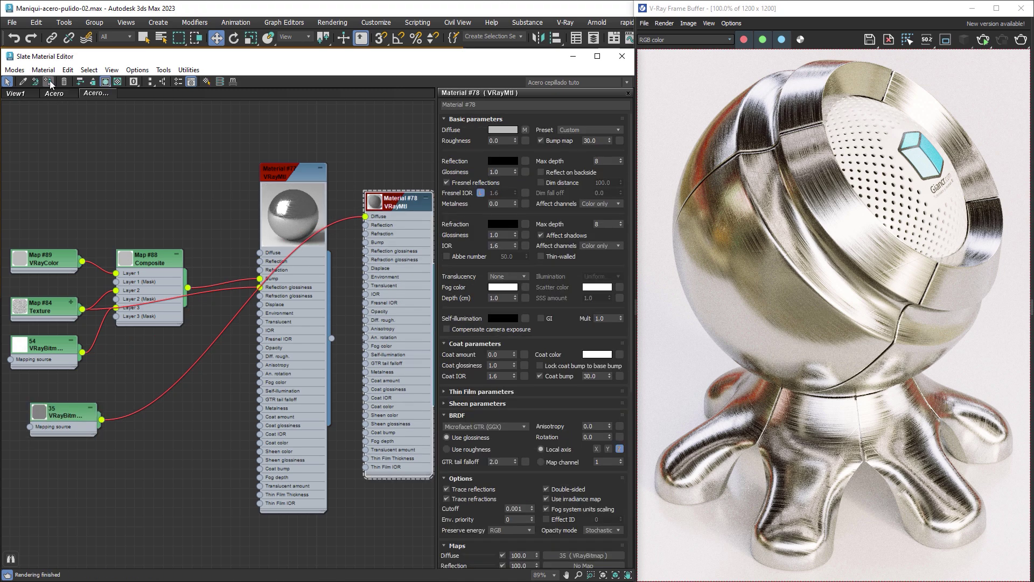
pyautogui.click(982, 41)
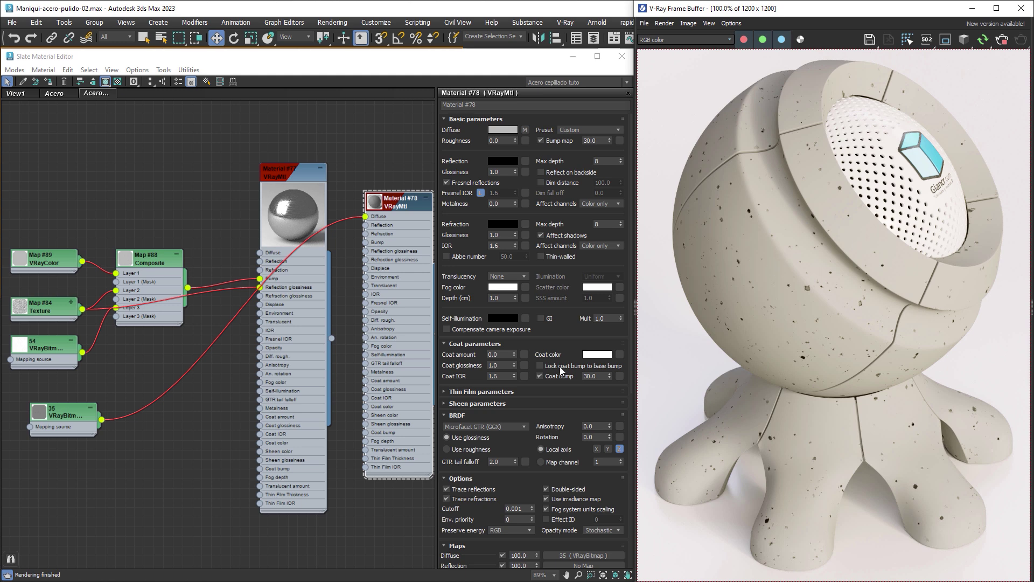
pyautogui.doubleClick(67, 415)
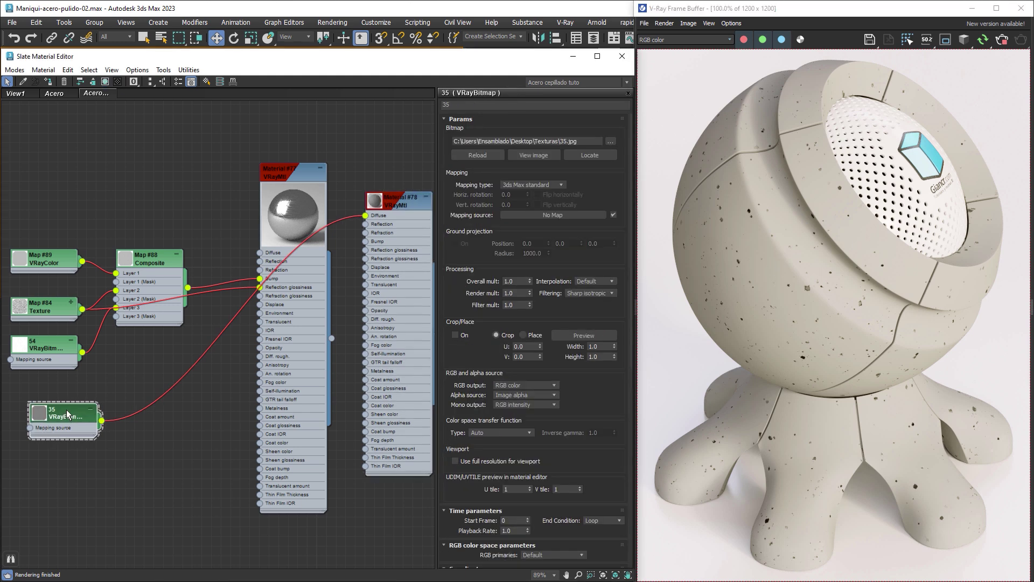
pyautogui.moveTo(632, 311); pyautogui.dragTo(615, 515)
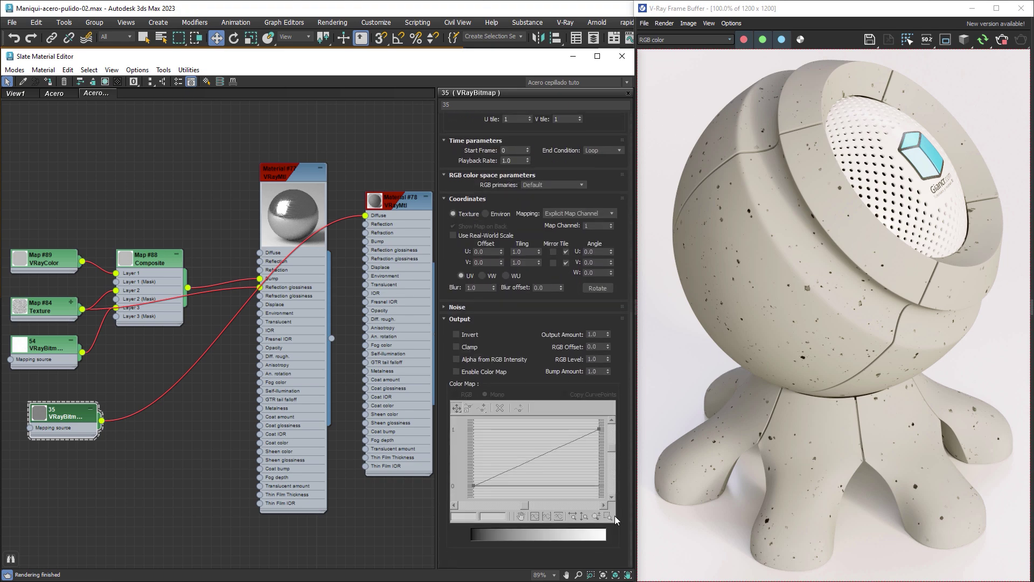
# Enable bitmap 35's colour map and add a curve point raised near full brightness.
pyautogui.click(461, 372)
pyautogui.click(482, 408)
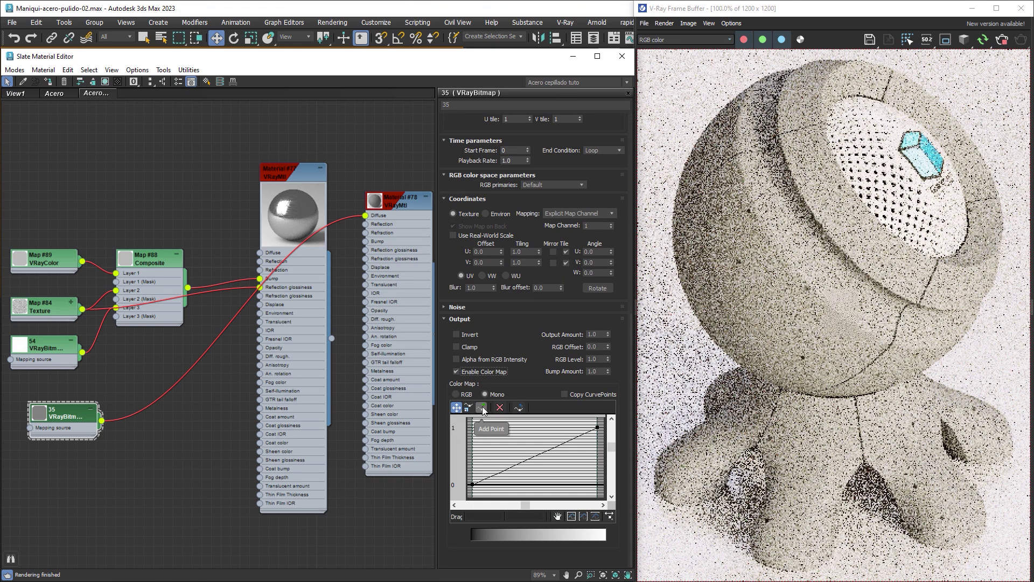
pyautogui.click(542, 452)
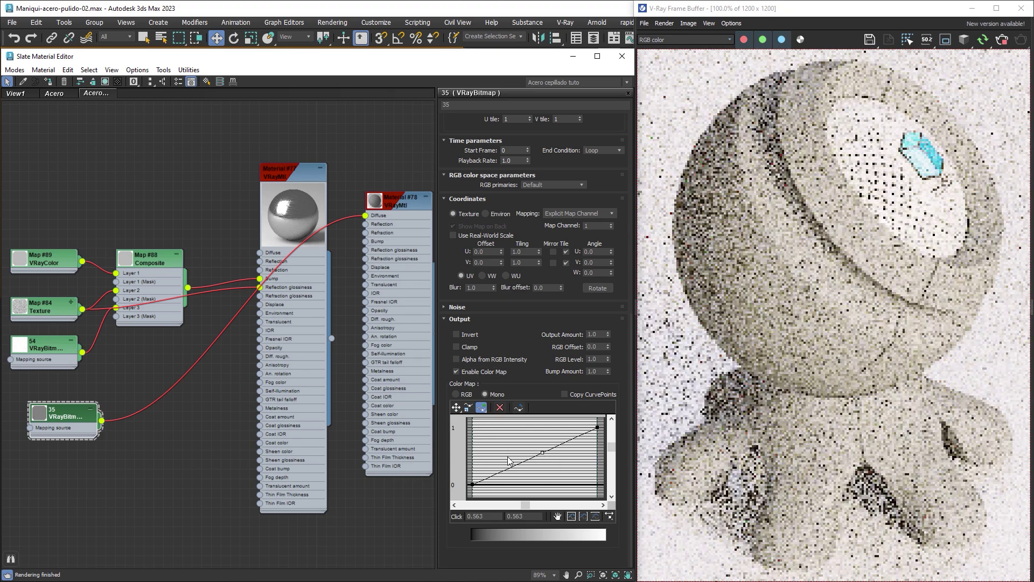
pyautogui.rightClick(544, 442)
pyautogui.moveTo(542, 452); pyautogui.dragTo(532, 427)
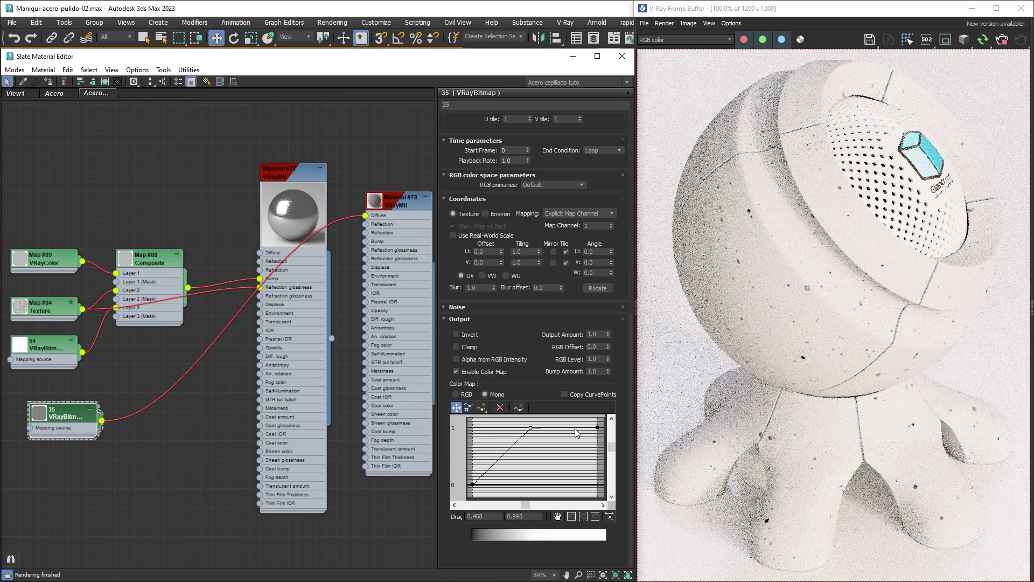
# Set the colour-map curve point's position to 0.4.
pyautogui.doubleClick(518, 516)
pyautogui.write('1')
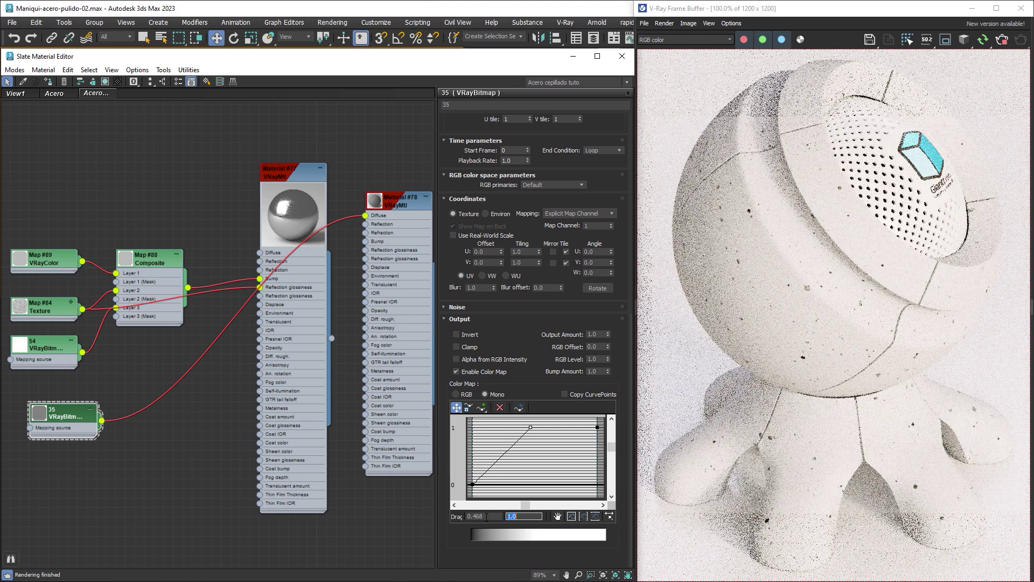
pyautogui.doubleClick(486, 516)
pyautogui.click(477, 516)
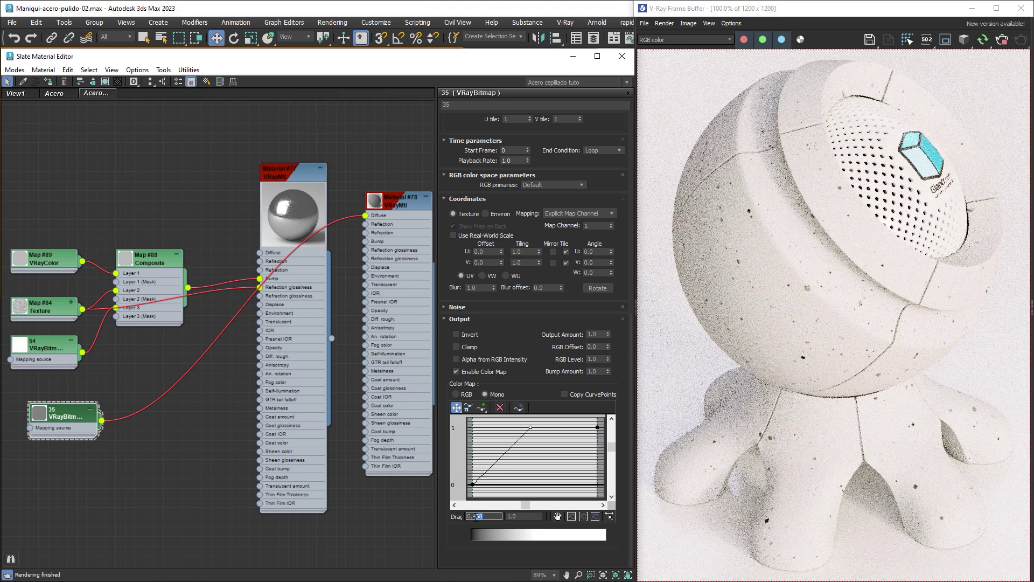
pyautogui.write('6')
pyautogui.press('Return')
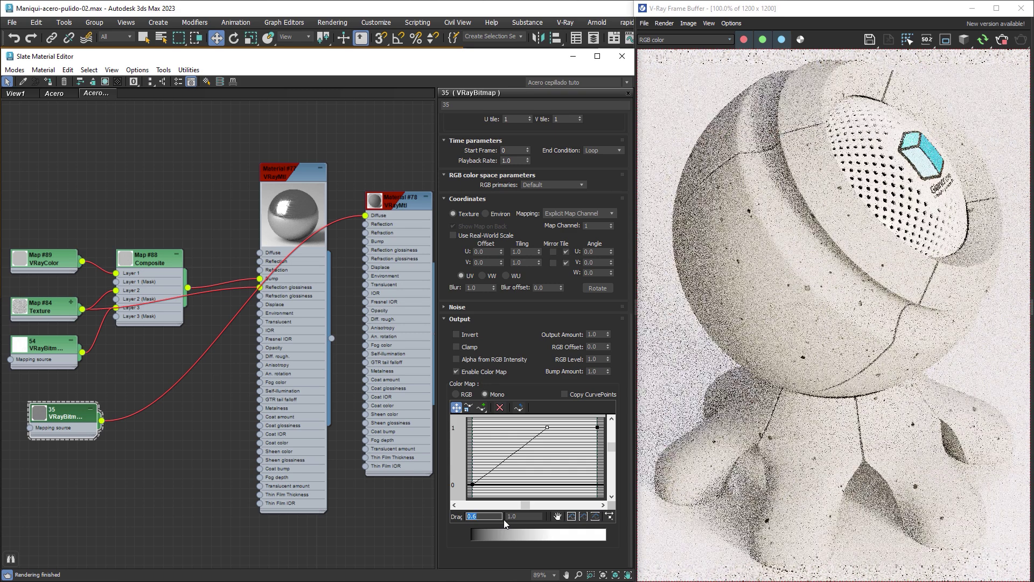
pyautogui.click(490, 517)
pyautogui.write('0.4')
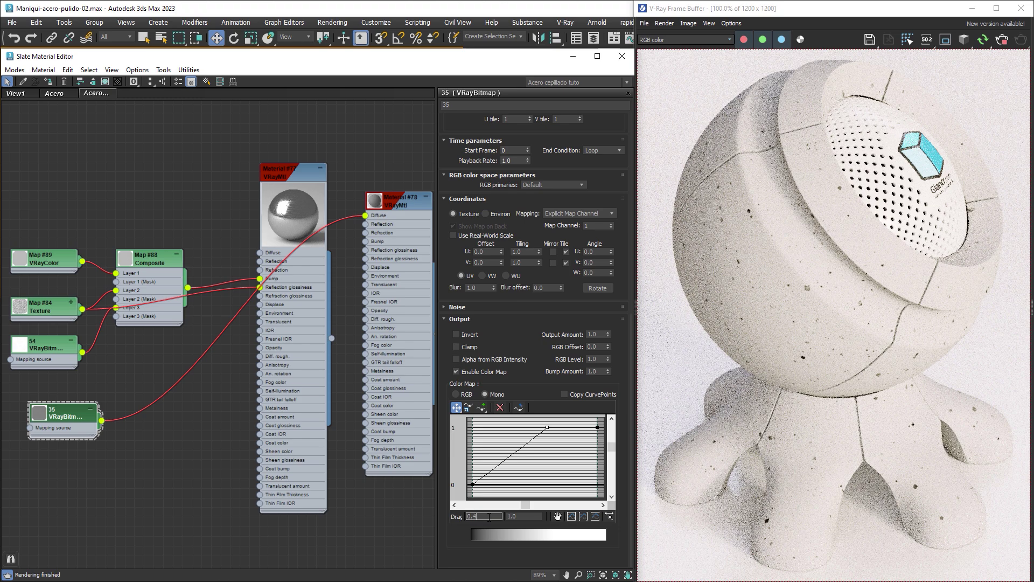
pyautogui.press('Return')
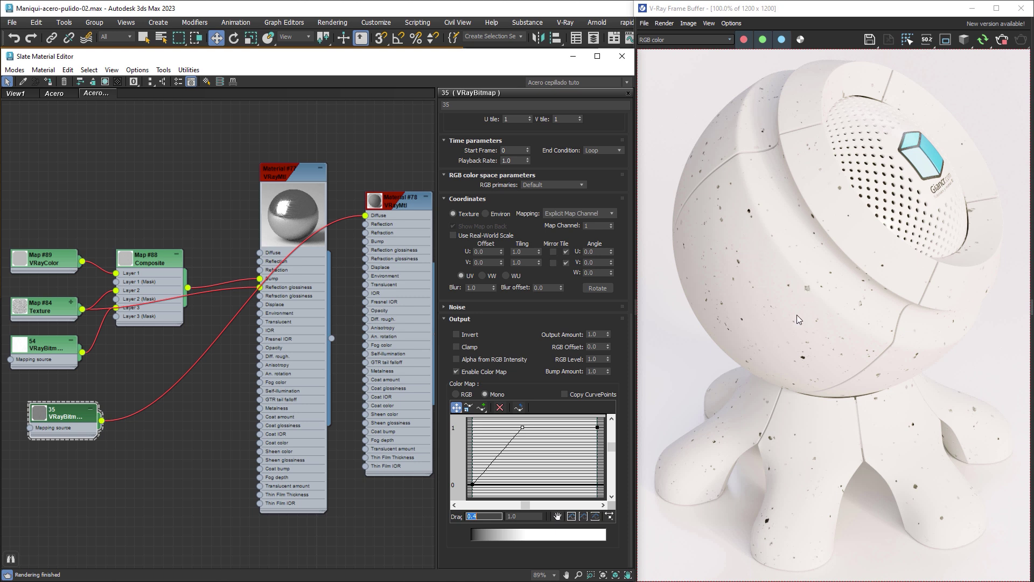
# Add Layer 4 to Composite Map #88 with bitmap 35 as an instance, then apply Material #77 to the mannequin.
pyautogui.doubleClick(152, 263)
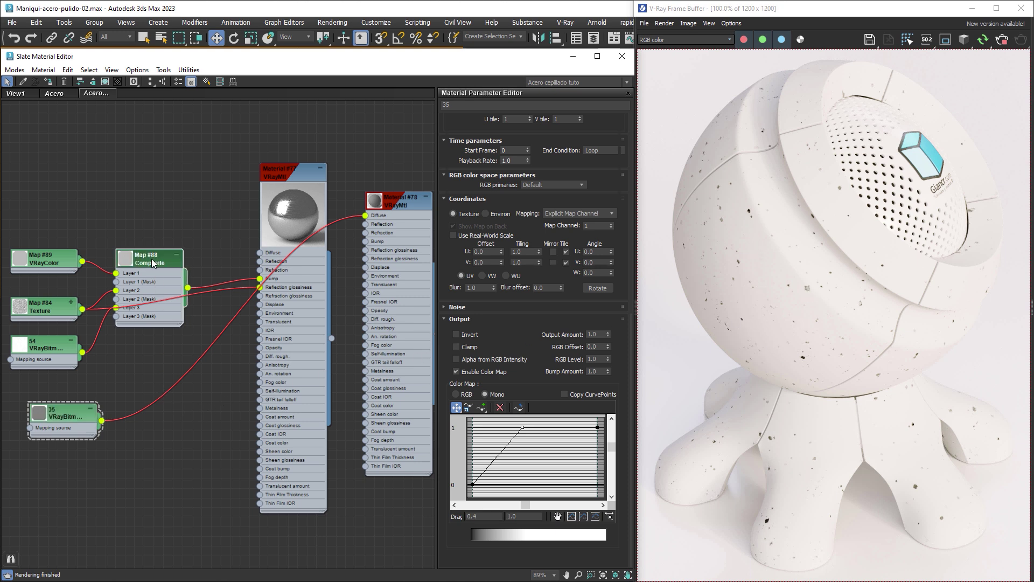
pyautogui.click(612, 131)
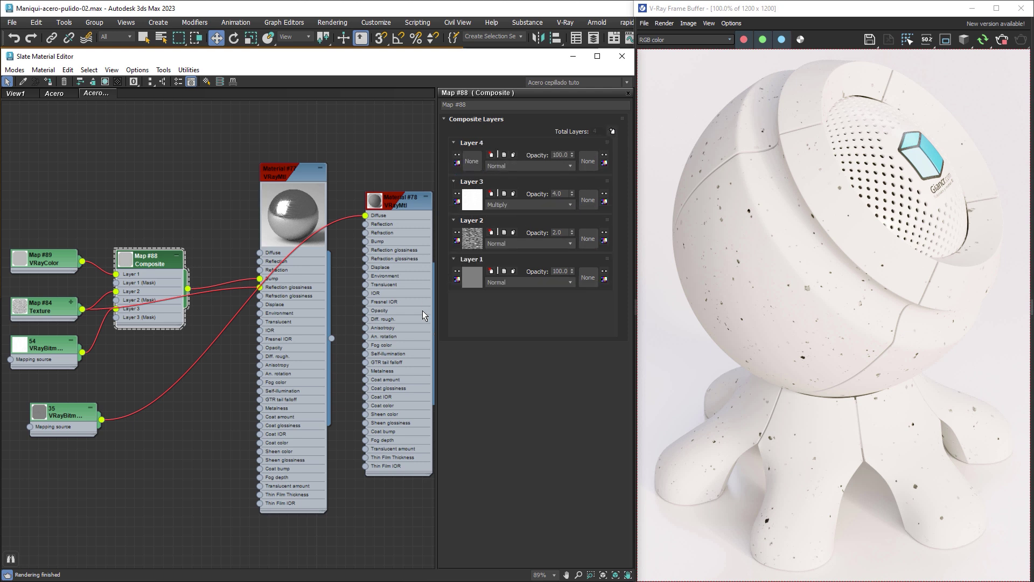
pyautogui.moveTo(102, 420); pyautogui.dragTo(475, 164)
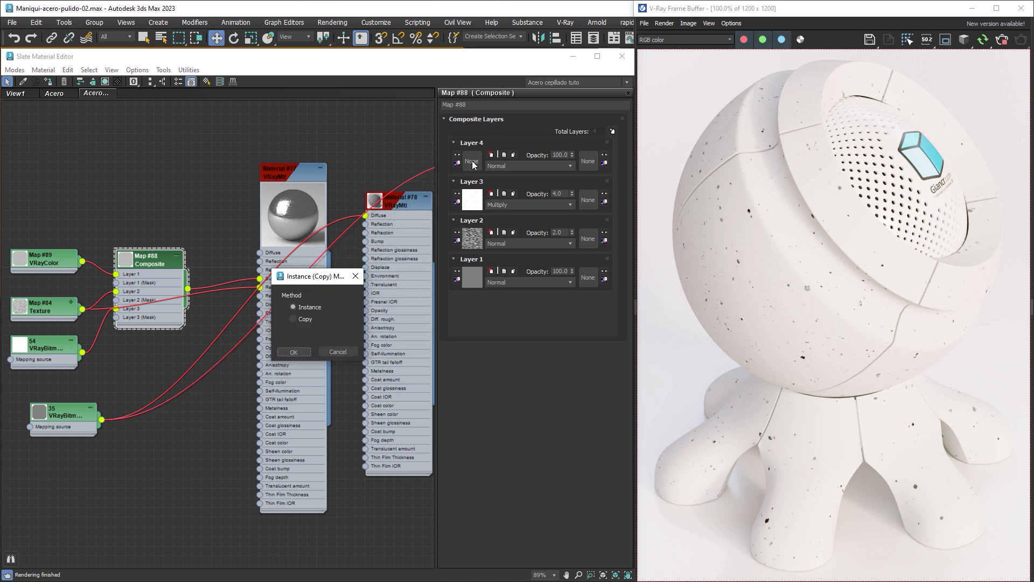
pyautogui.click(301, 350)
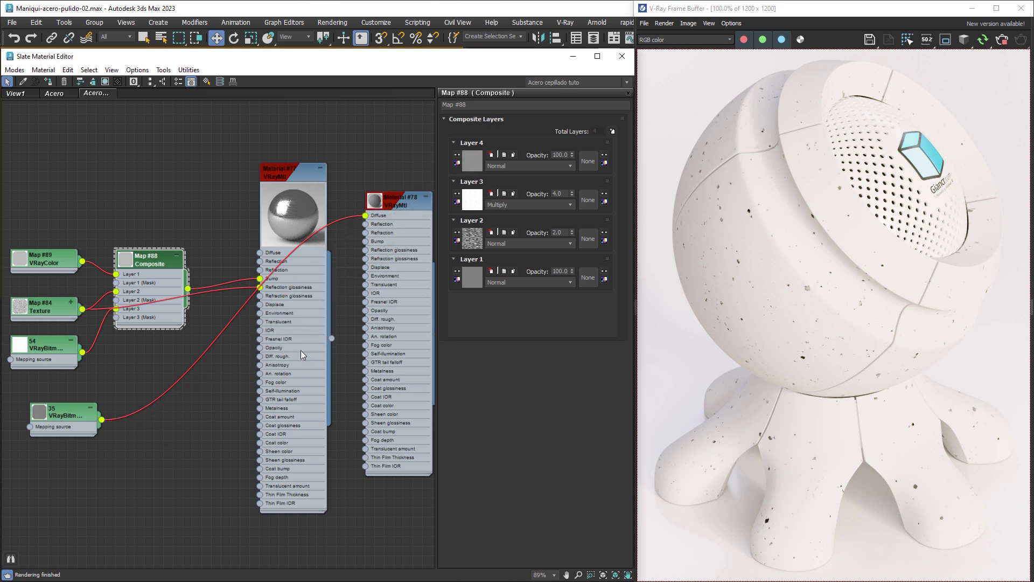
pyautogui.click(288, 174)
pyautogui.click(49, 82)
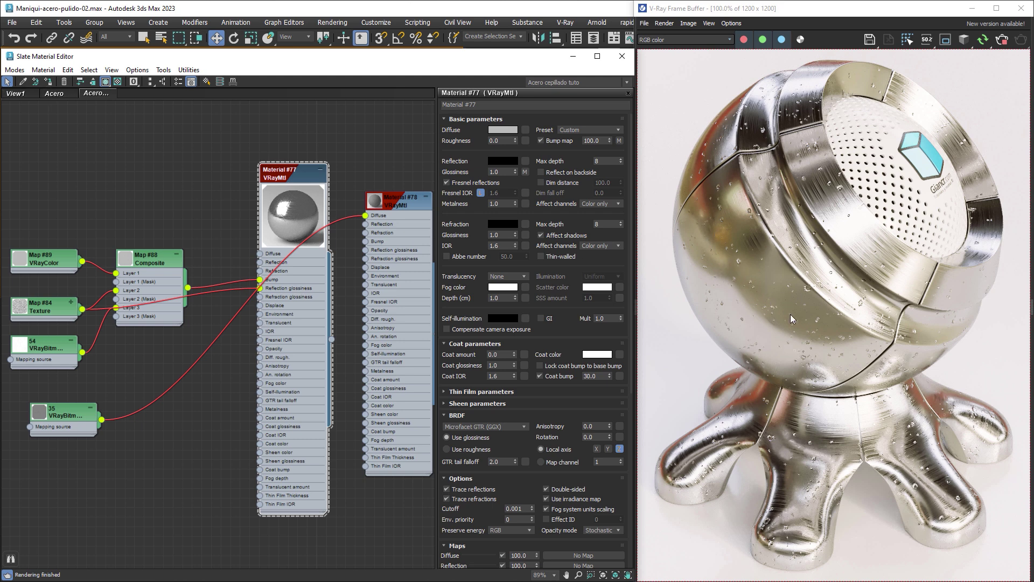
# Set Map #88 Layer 4 to Multiply at opacity 8 and re-render in the V-Ray Frame Buffer.
pyautogui.click(156, 261)
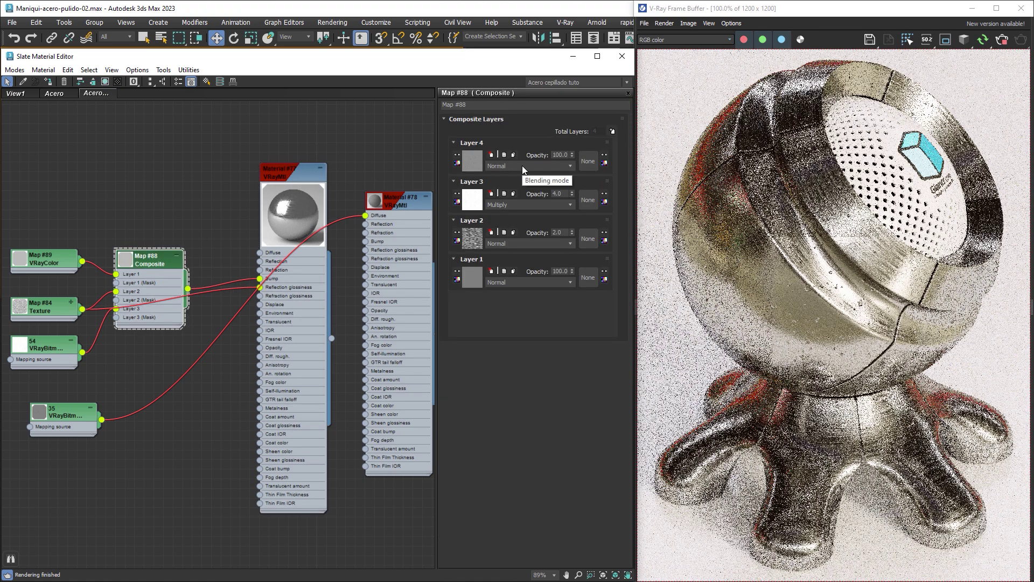
pyautogui.click(522, 166)
pyautogui.click(500, 212)
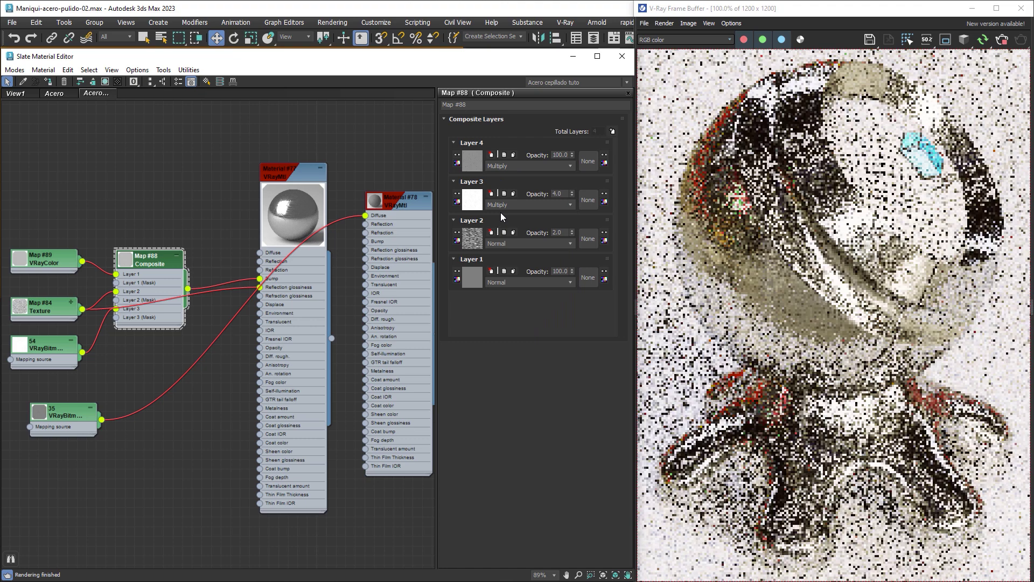
pyautogui.doubleClick(560, 155)
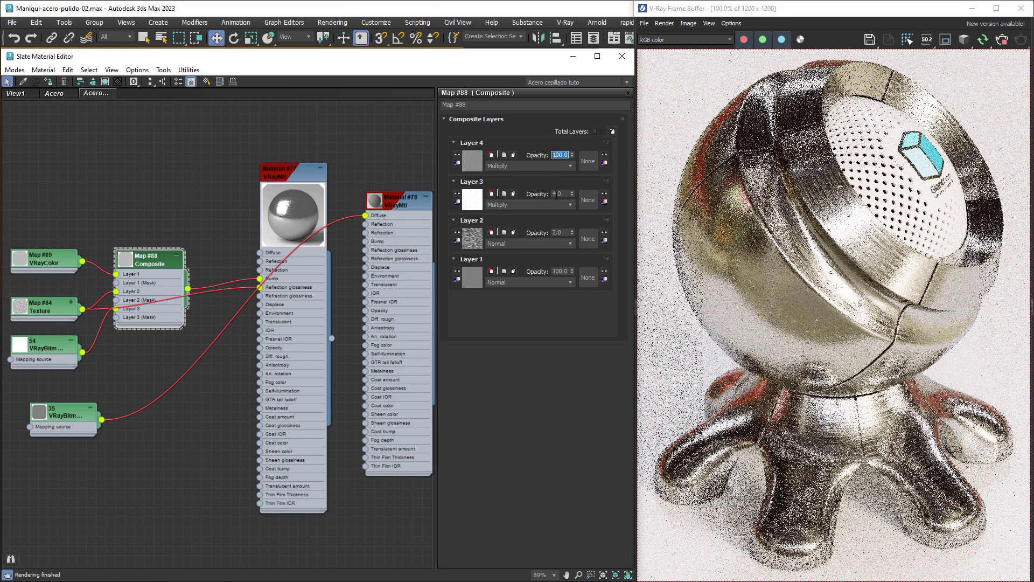
pyautogui.write('4')
pyautogui.press('Return')
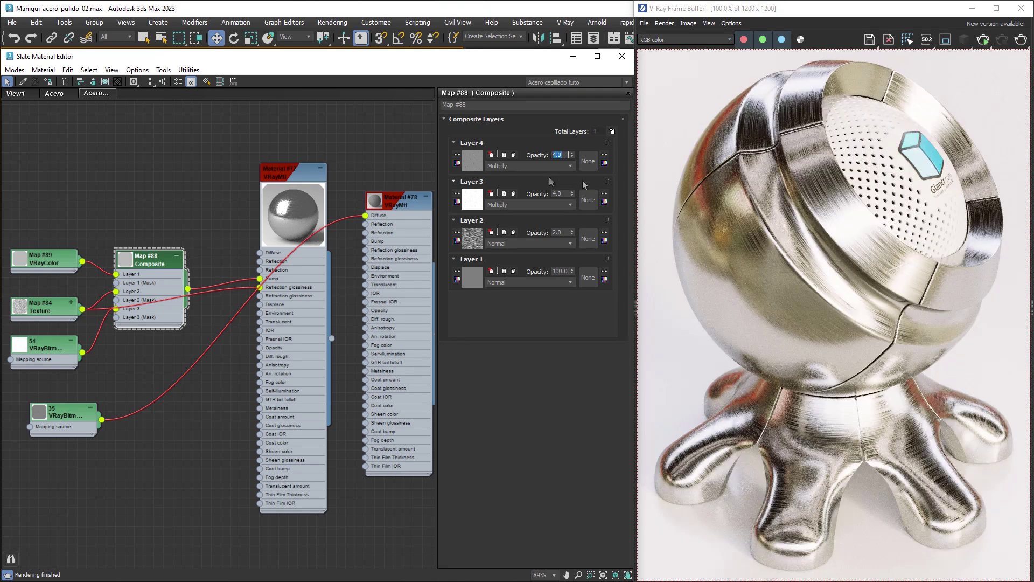
pyautogui.click(564, 155)
pyautogui.moveTo(563, 155); pyautogui.dragTo(553, 155)
pyautogui.write('8')
pyautogui.press('Return')
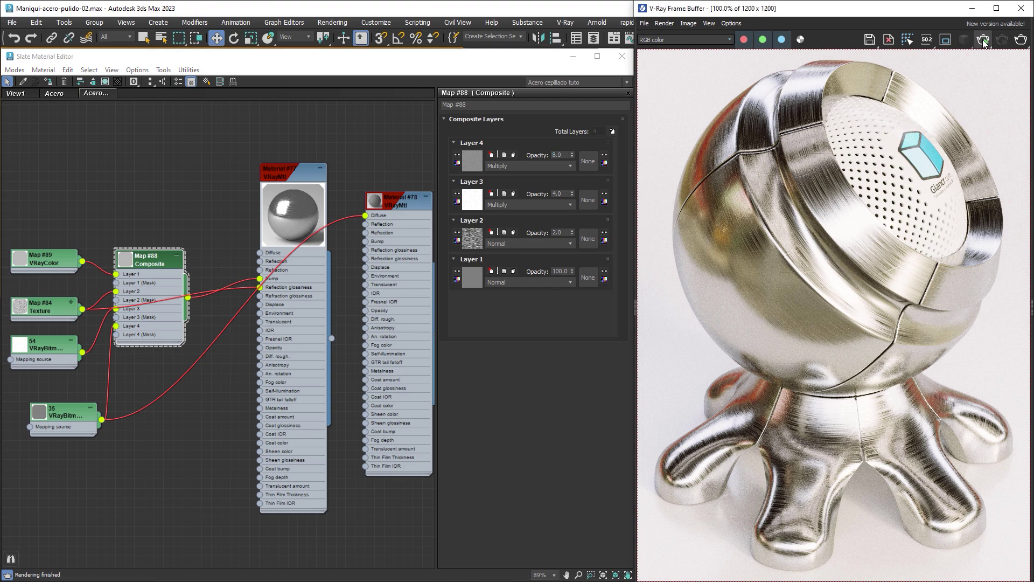
pyautogui.click(983, 40)
pyautogui.click(543, 160)
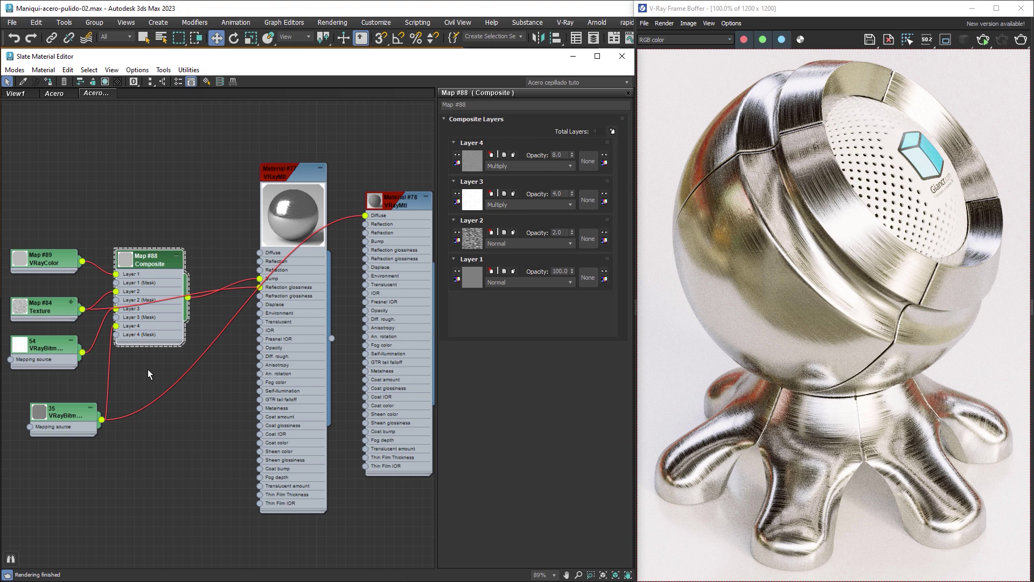
# Update and display the texture preview on bitmap node 35.
pyautogui.doubleClick(69, 417)
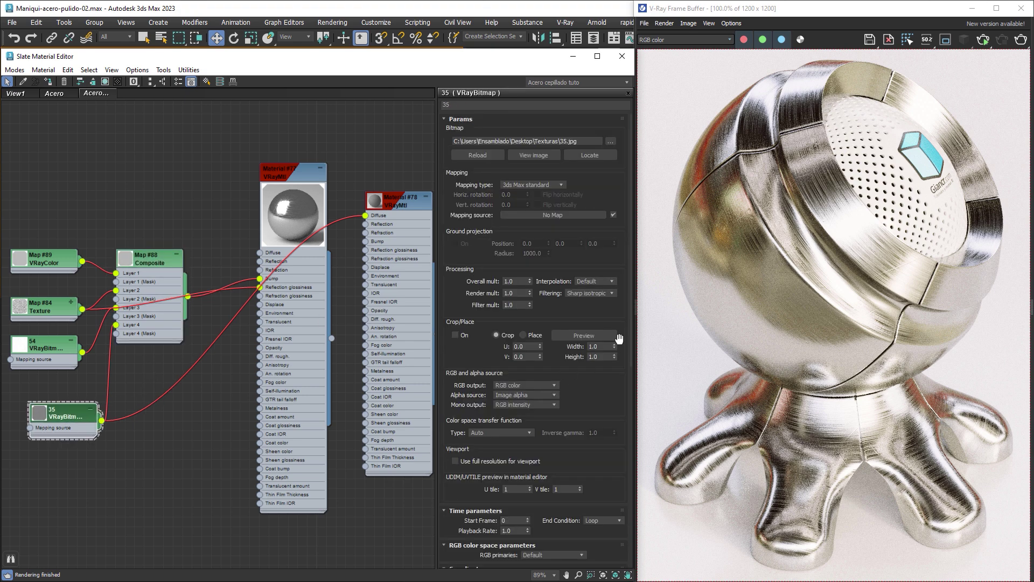
pyautogui.scroll(-5, 625, 420)
pyautogui.scroll(-4, 617, 501)
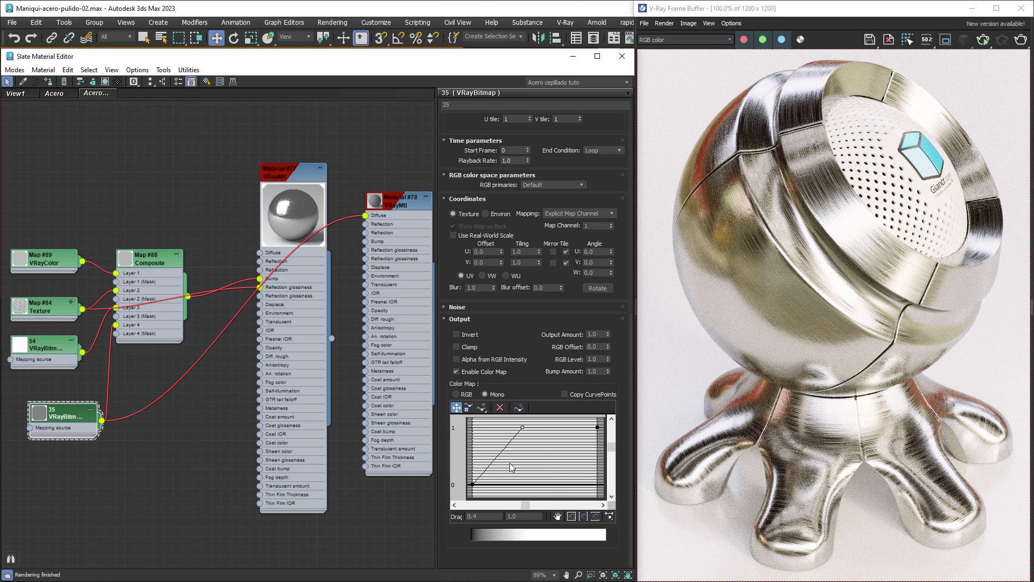
pyautogui.rightClick(41, 417)
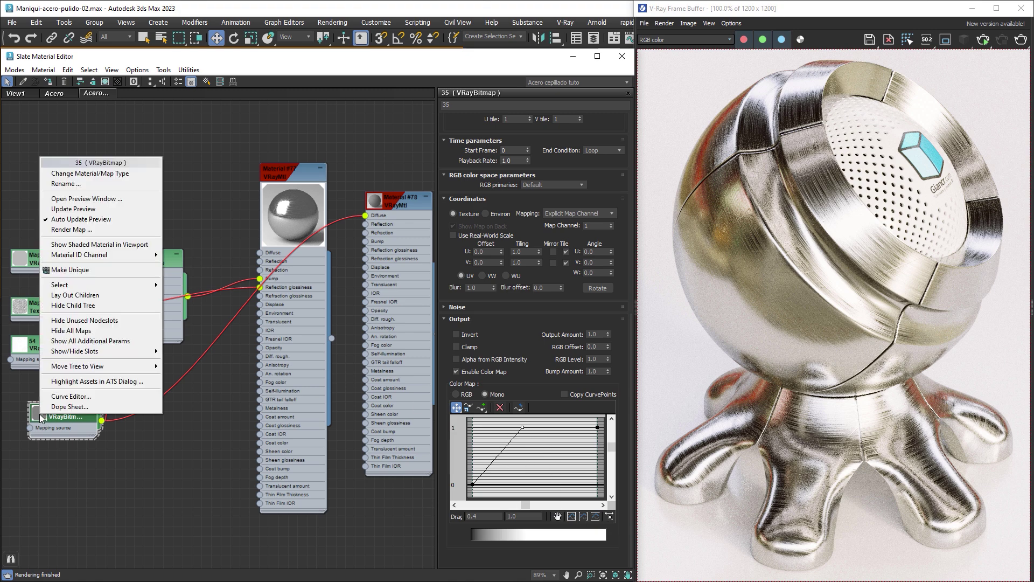
pyautogui.click(89, 214)
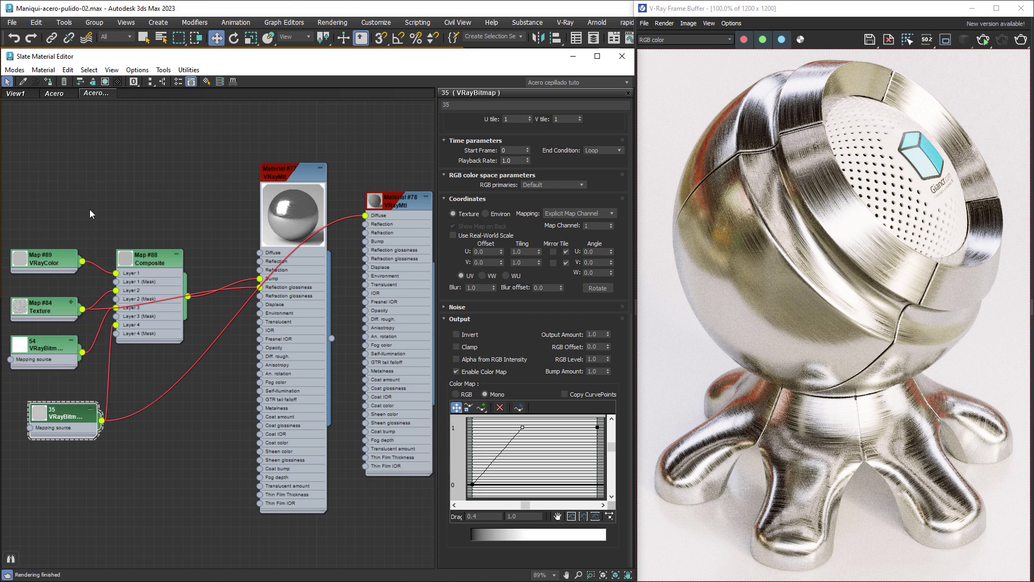
pyautogui.doubleClick(43, 413)
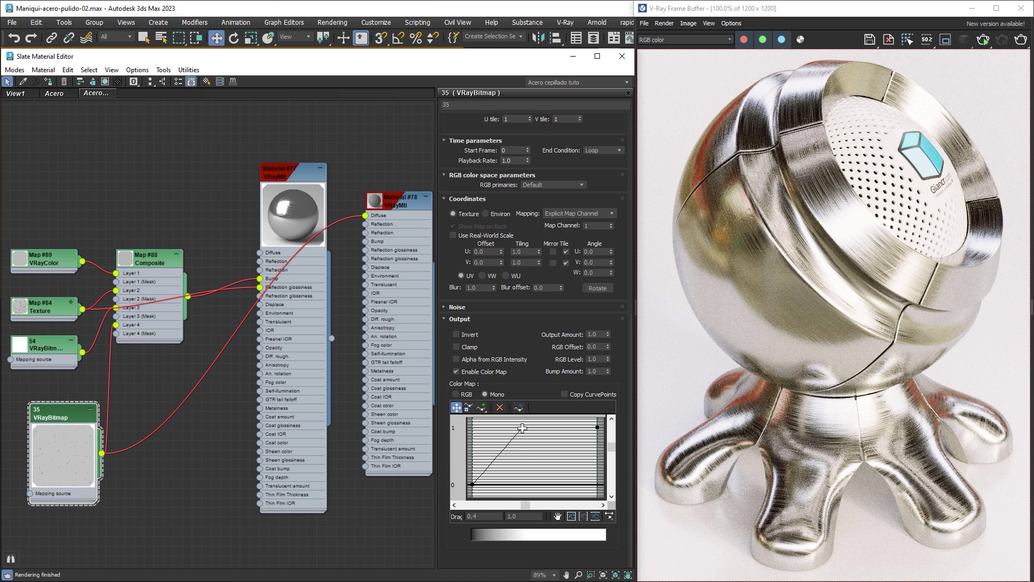
# Move bitmap 35's colour-map ramp point to position 0.25.
pyautogui.moveTo(522, 427); pyautogui.dragTo(506, 427)
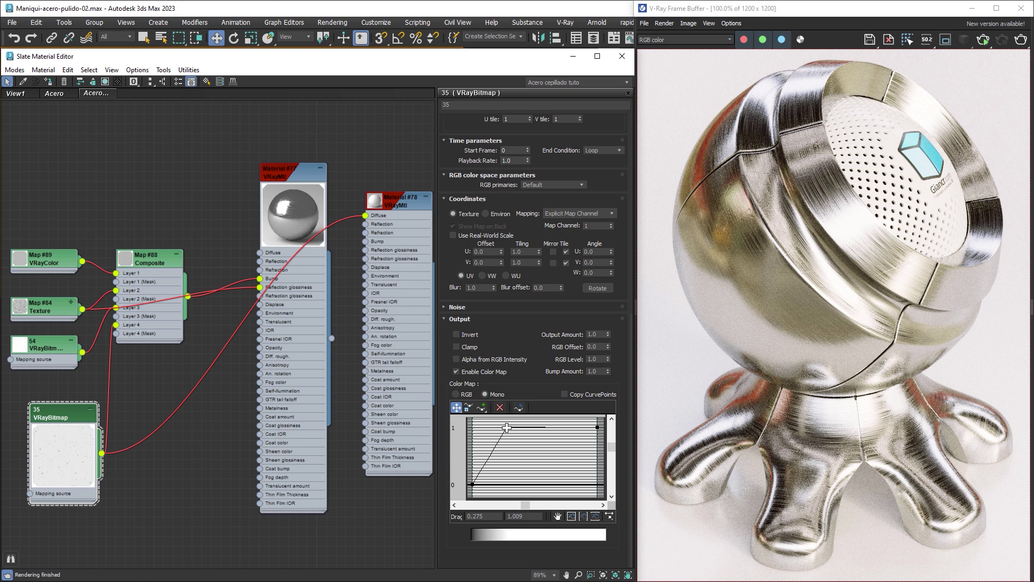
pyautogui.click(492, 515)
pyautogui.moveTo(492, 516); pyautogui.dragTo(479, 517)
pyautogui.write('5')
pyautogui.press('Return')
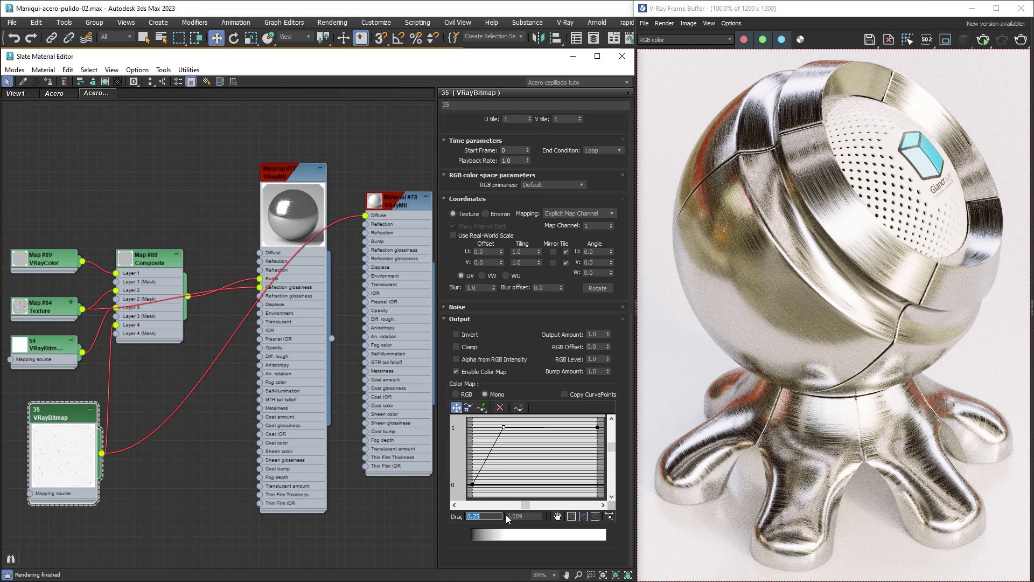
pyautogui.doubleClick(151, 264)
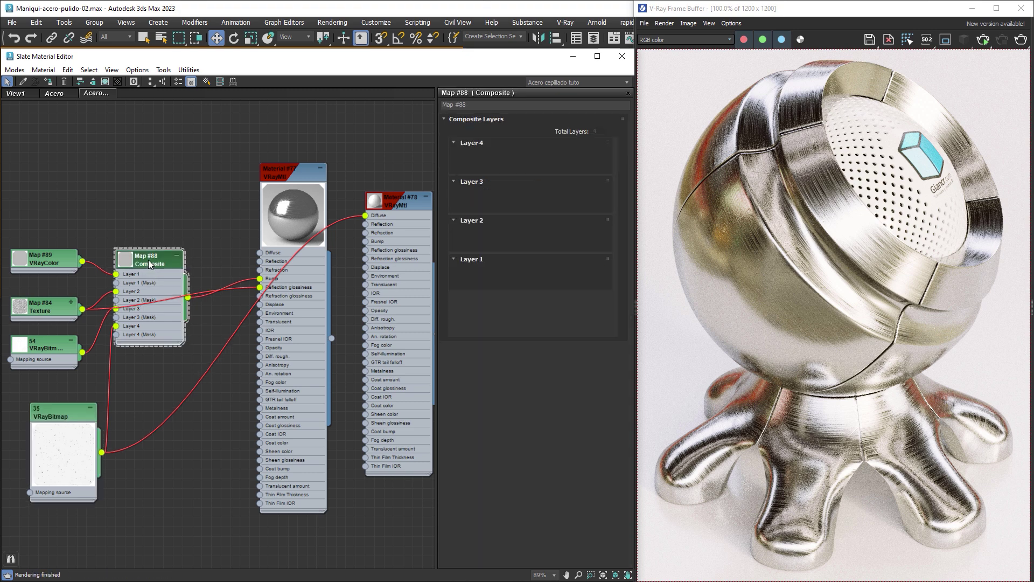
# Change Map #88 Layer 4 opacity to 10 and render the mannequin again.
pyautogui.doubleClick(558, 155)
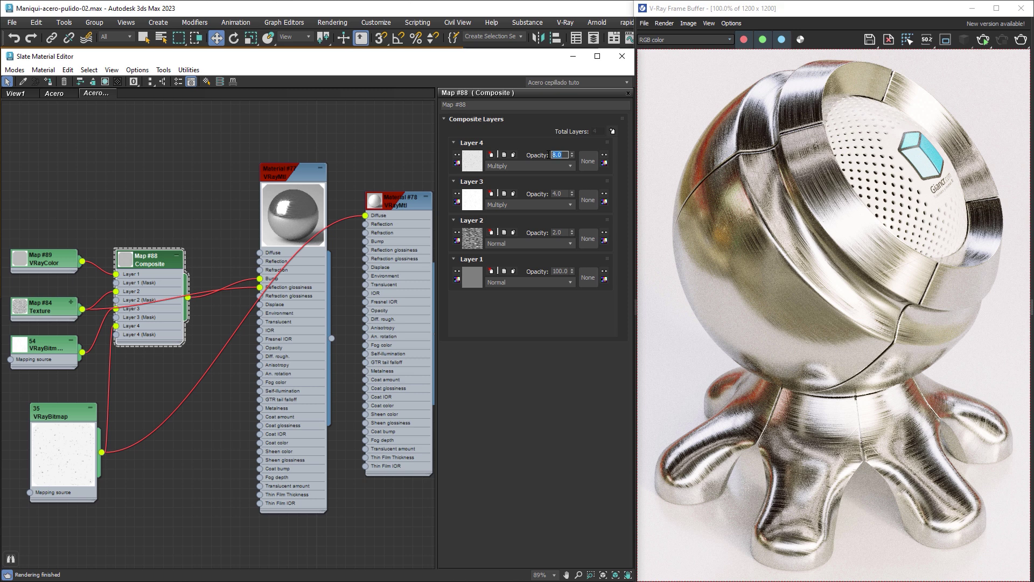
pyautogui.write('10')
pyautogui.press('Return')
pyautogui.click(983, 40)
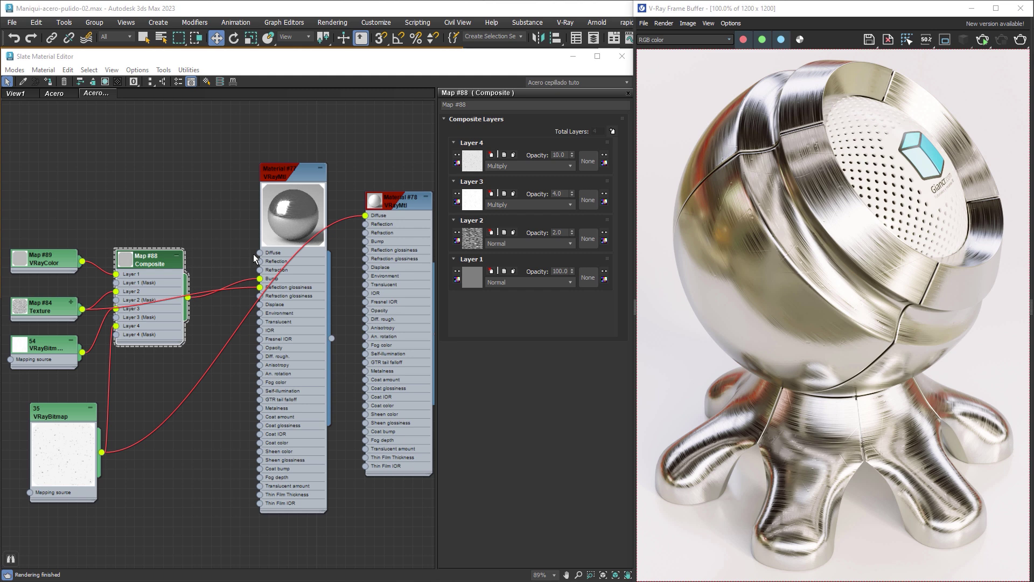
# Delete the wires into #78 Diffuse, #77 Bump and #77 Reflection glossiness, then inspect #77's diffuse colour.
pyautogui.click(233, 355)
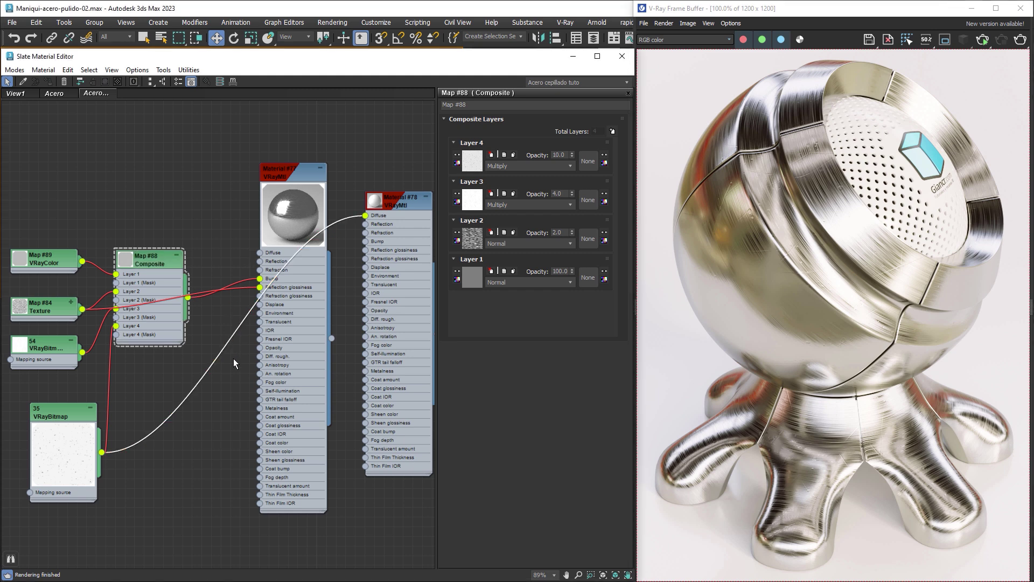
pyautogui.press('Delete')
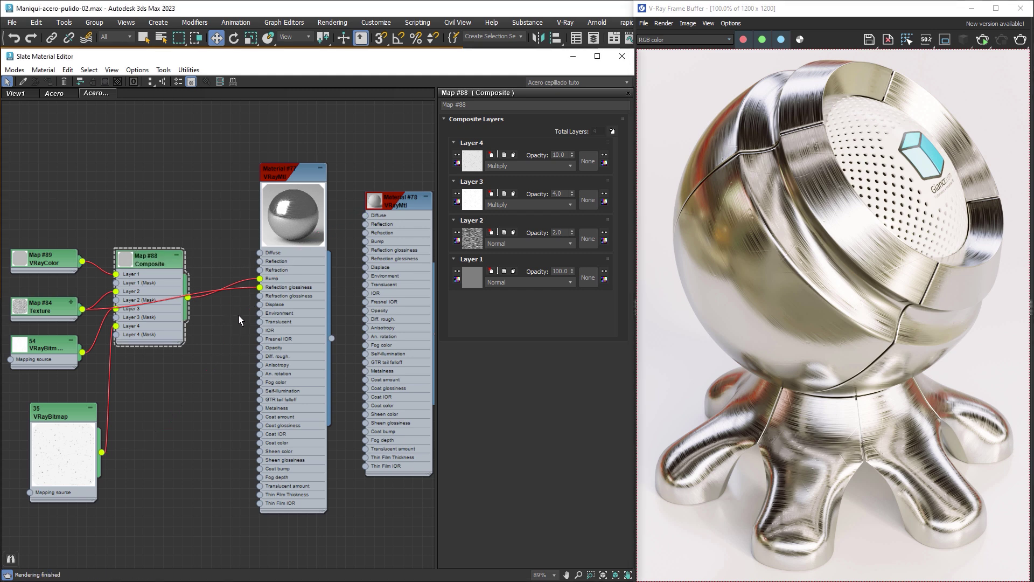
pyautogui.click(237, 283)
pyautogui.press('Delete')
pyautogui.click(247, 288)
pyautogui.press('Delete')
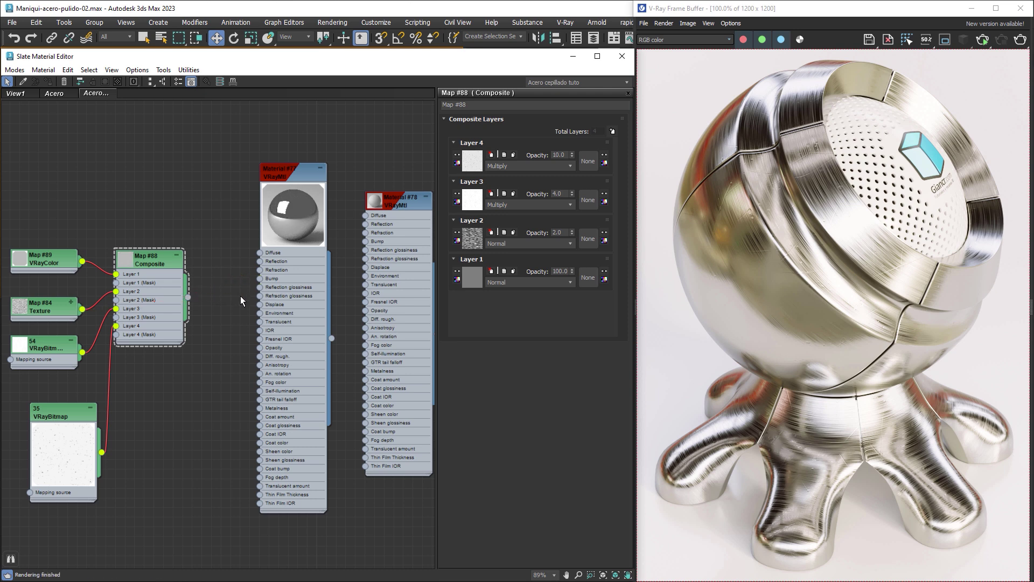
pyautogui.doubleClick(299, 174)
pyautogui.click(502, 129)
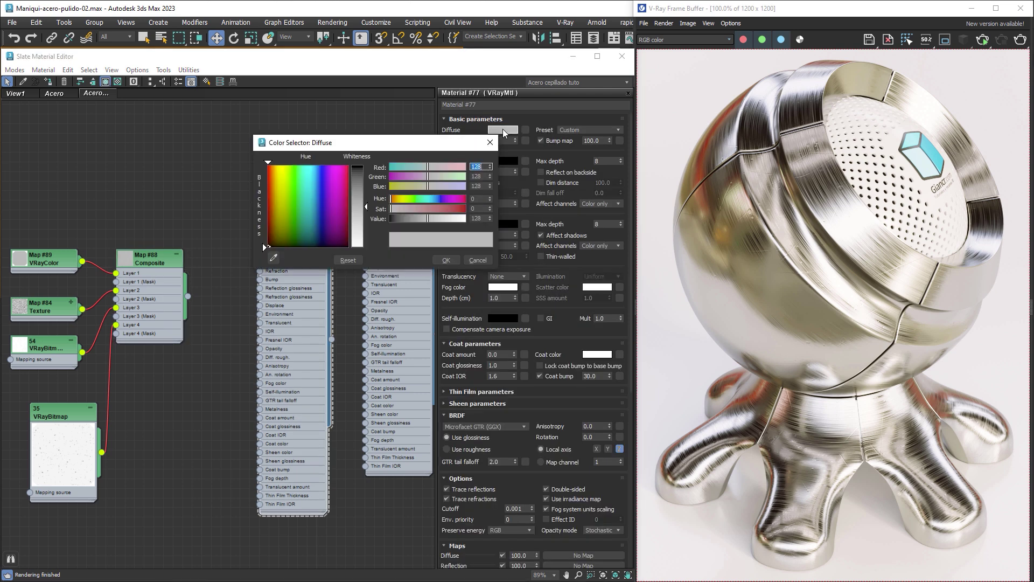
# Chain a new VRayColor into a Composite map, wire it to Material #77's Diffuse, and re-render.
pyautogui.click(476, 260)
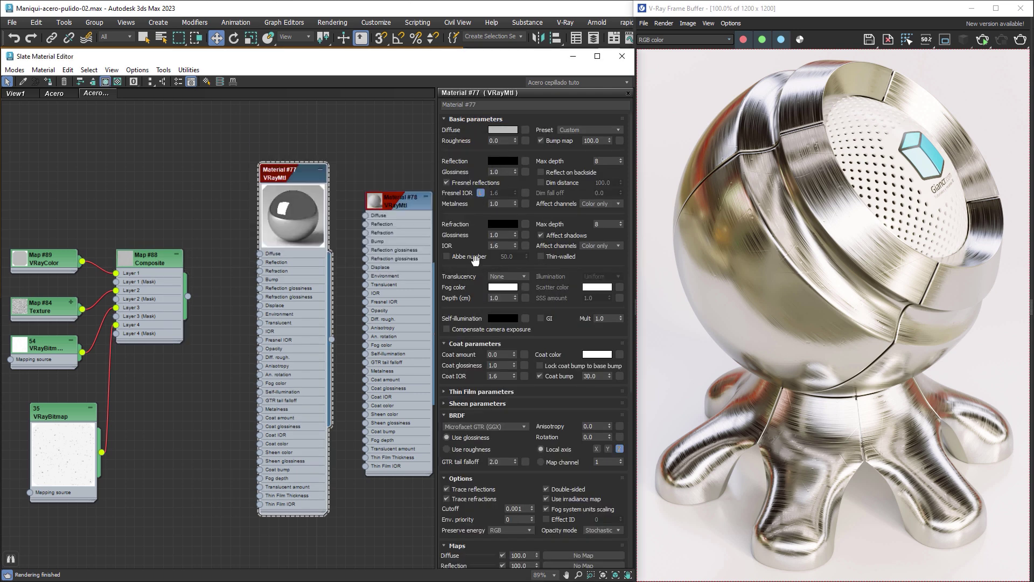
pyautogui.rightClick(43, 144)
pyautogui.moveTo(70, 163)
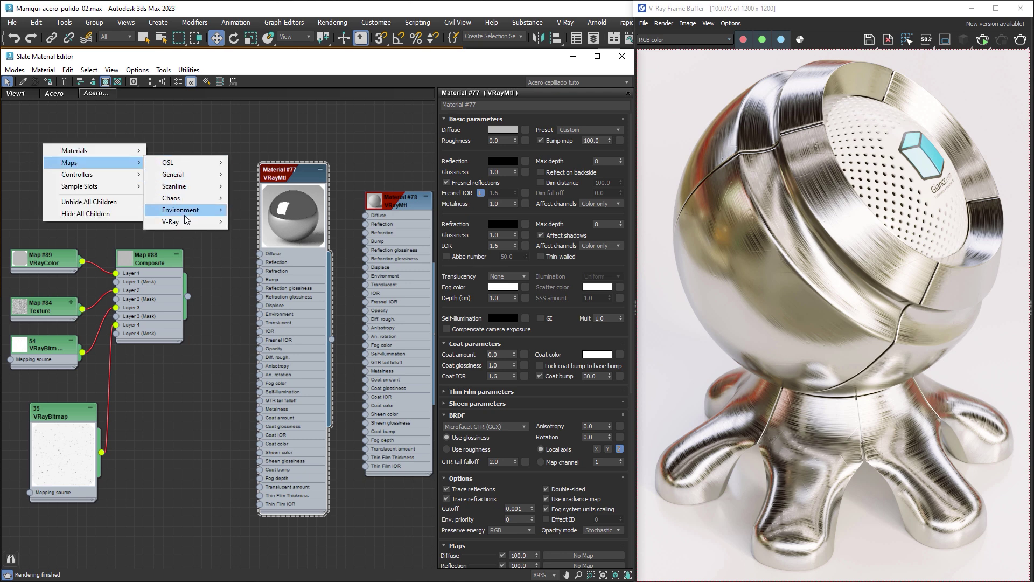
pyautogui.click(267, 244)
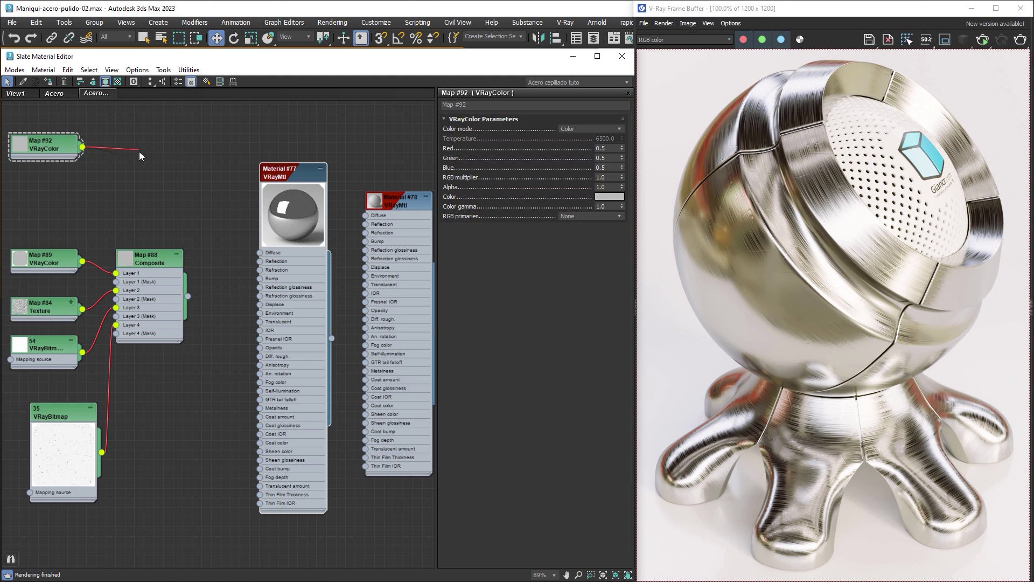
pyautogui.moveTo(139, 156); pyautogui.dragTo(142, 157)
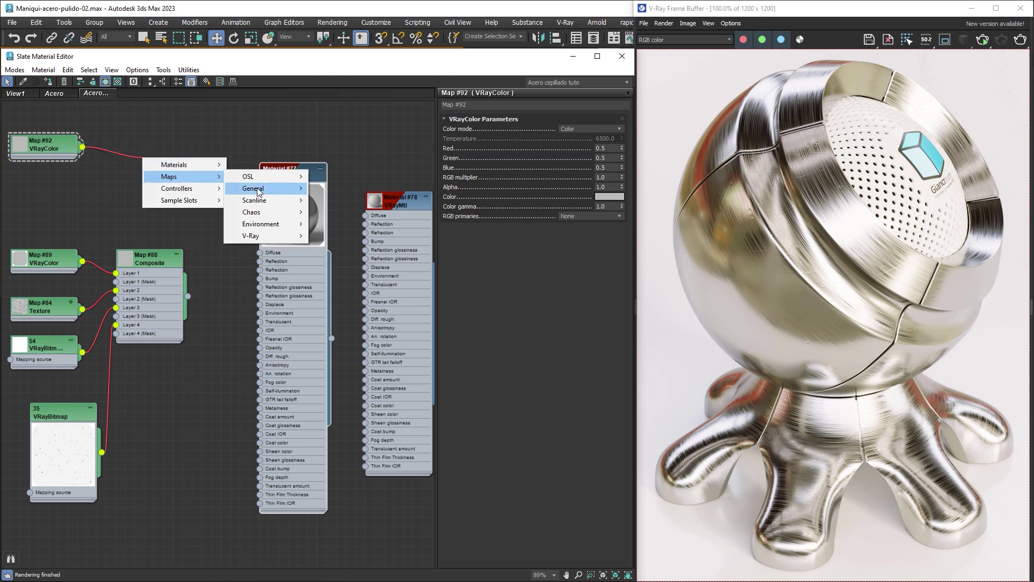
pyautogui.moveTo(254, 188)
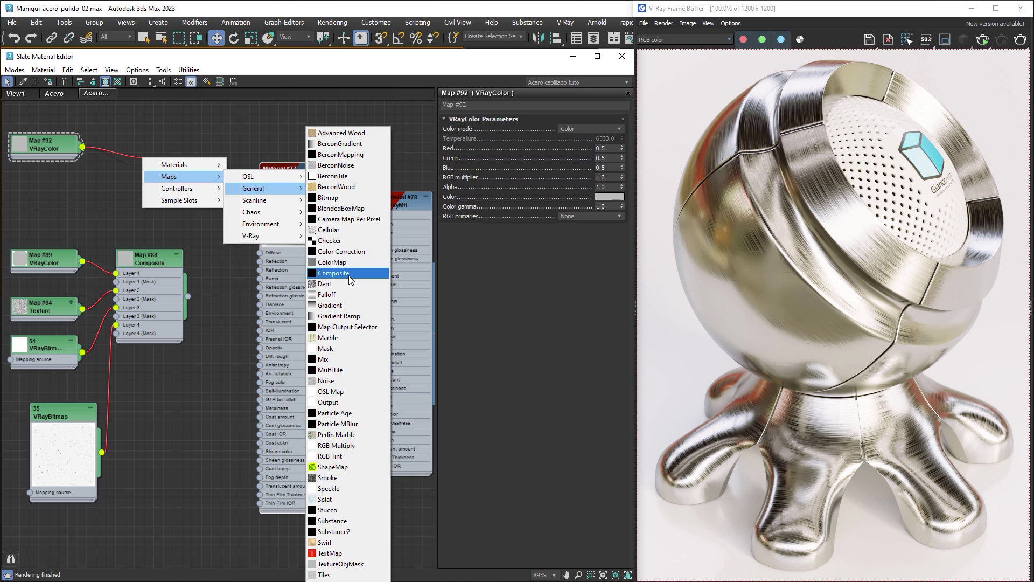
pyautogui.click(349, 276)
pyautogui.click(157, 175)
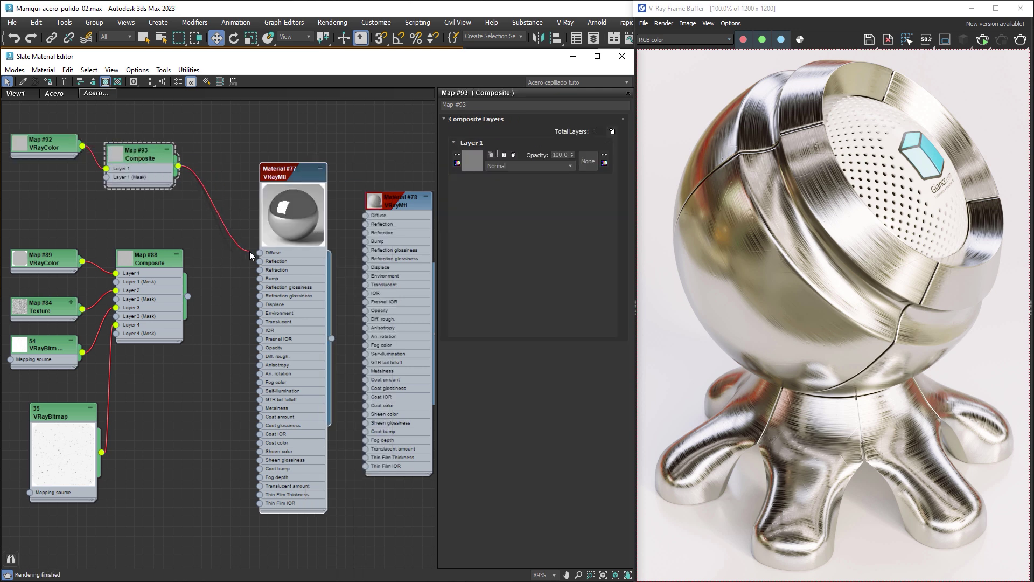
pyautogui.moveTo(179, 167); pyautogui.dragTo(260, 253)
pyautogui.click(981, 39)
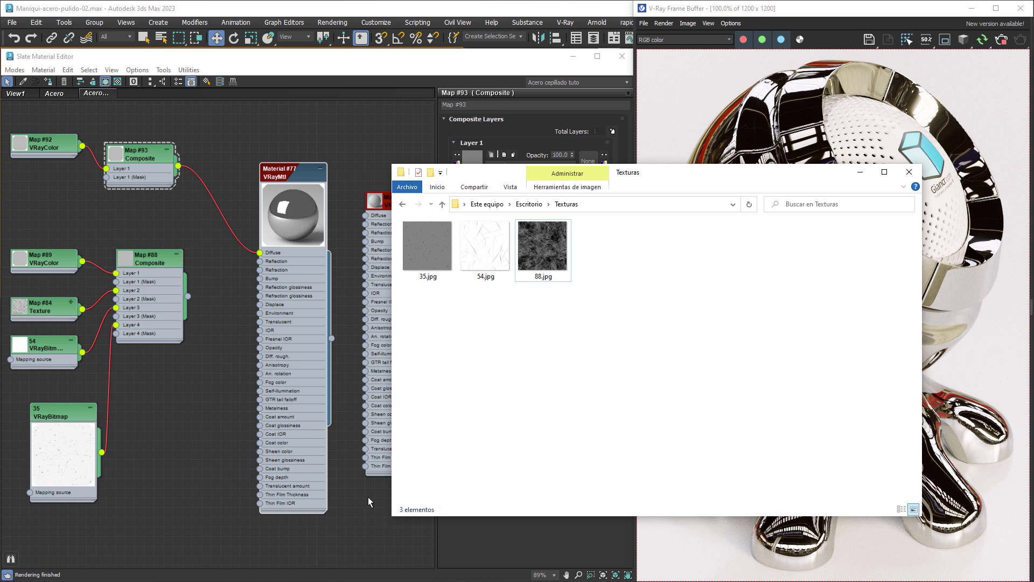
# Preview 88.jpg from the Texturas folder, then drag it into the Slate editor as a bitmap node.
pyautogui.click(548, 252)
pyautogui.doubleClick(548, 252)
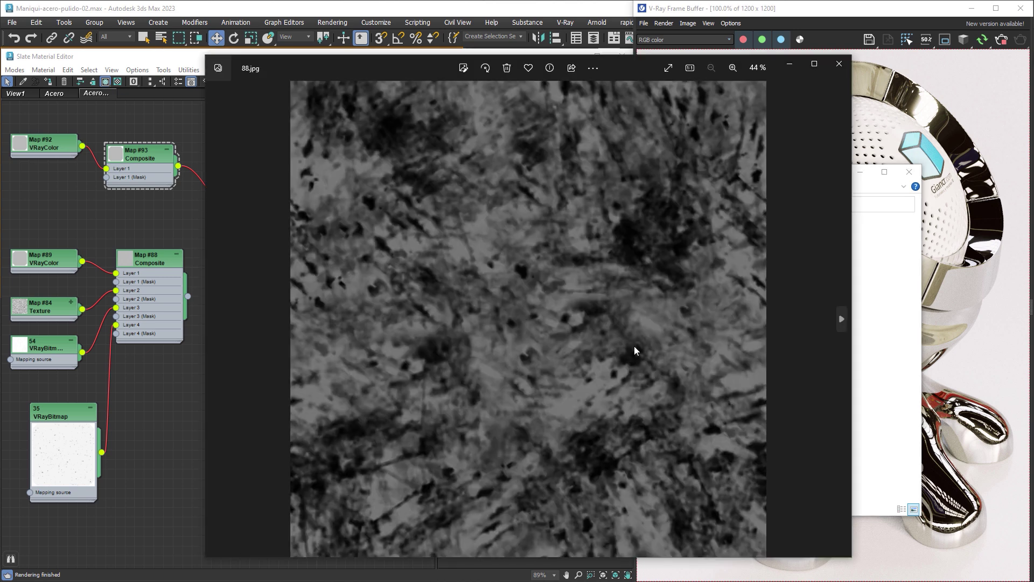
pyautogui.click(837, 69)
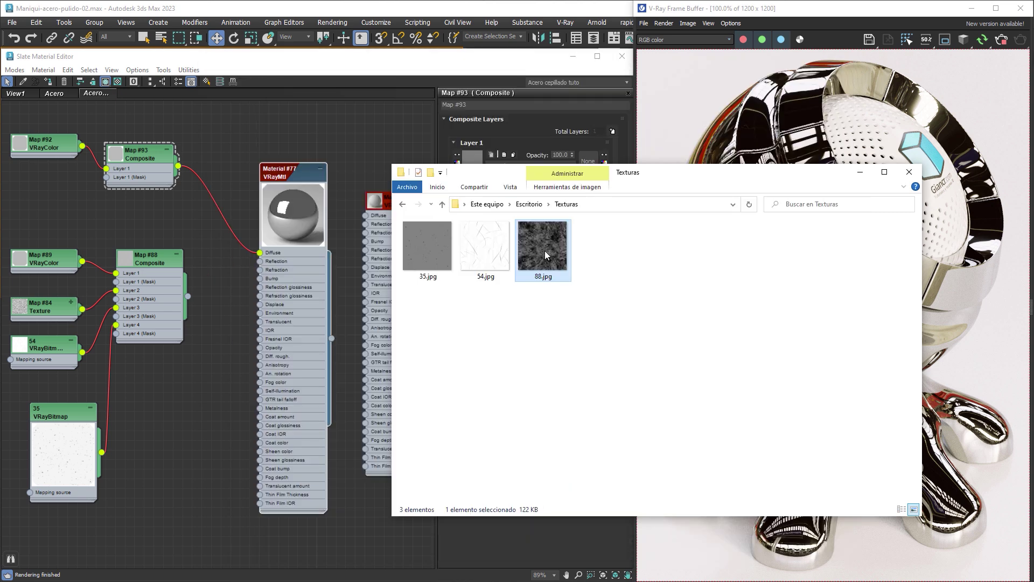
pyautogui.moveTo(544, 250); pyautogui.dragTo(58, 206)
pyautogui.click(119, 208)
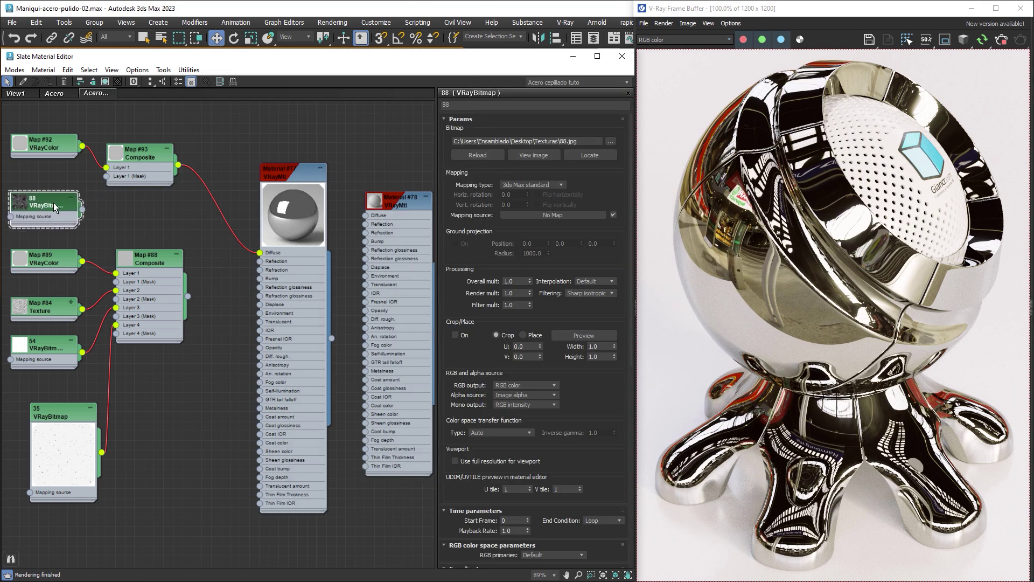
# Add a Layer 2 to Composite Map #93 and connect bitmap 88 into it.
pyautogui.doubleClick(138, 157)
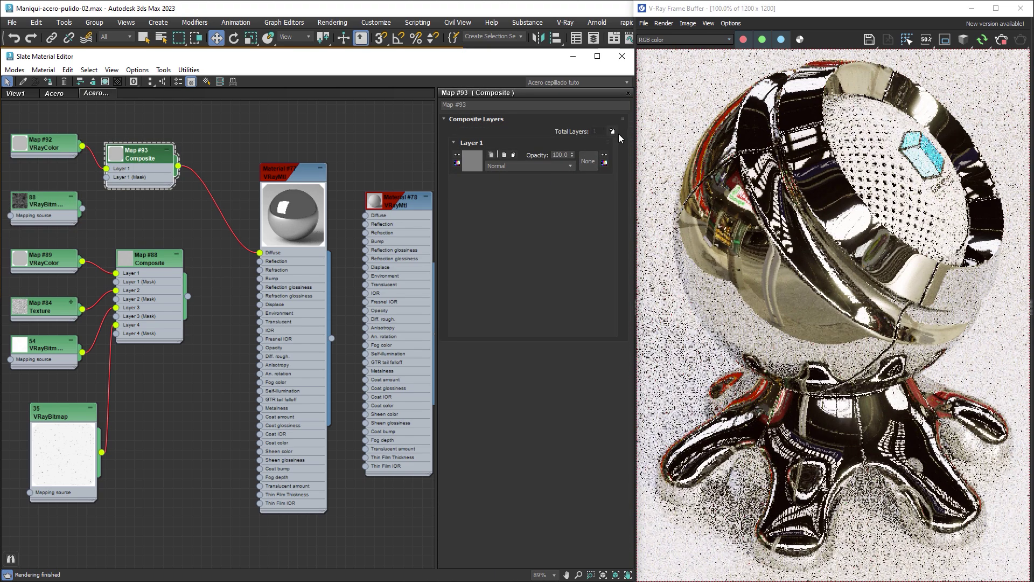
pyautogui.click(613, 133)
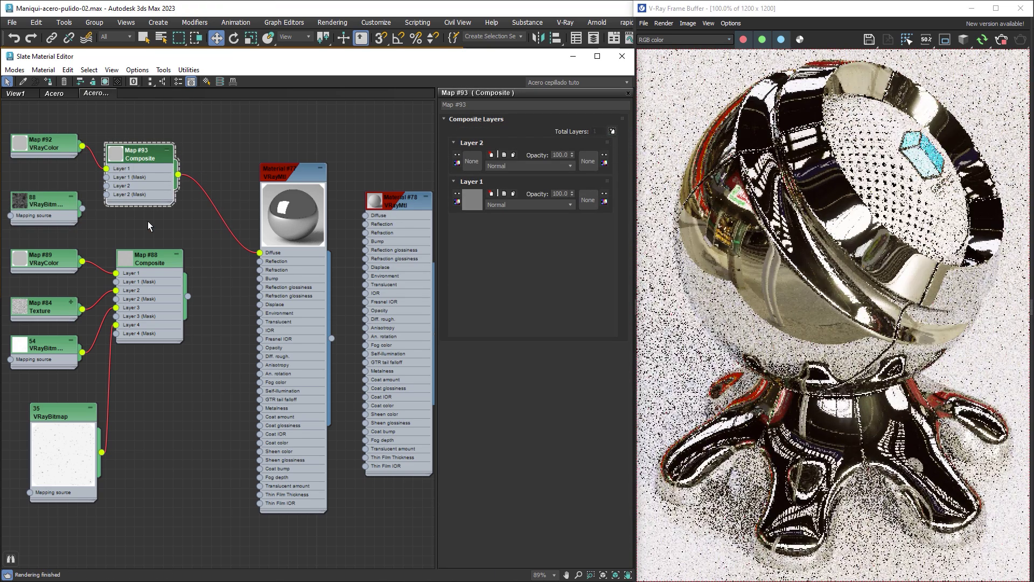
pyautogui.moveTo(82, 209); pyautogui.dragTo(107, 186)
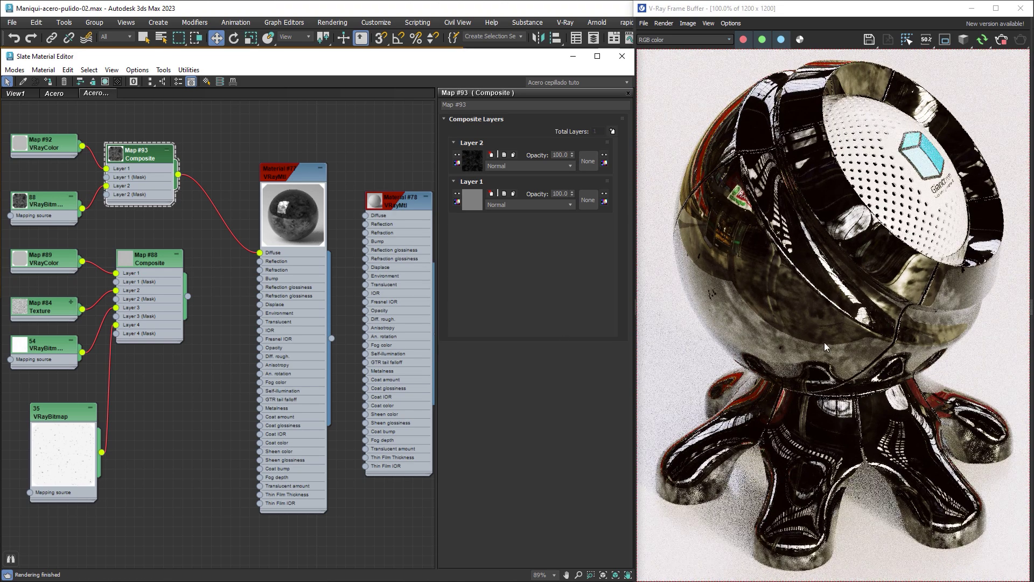
pyautogui.doubleClick(53, 199)
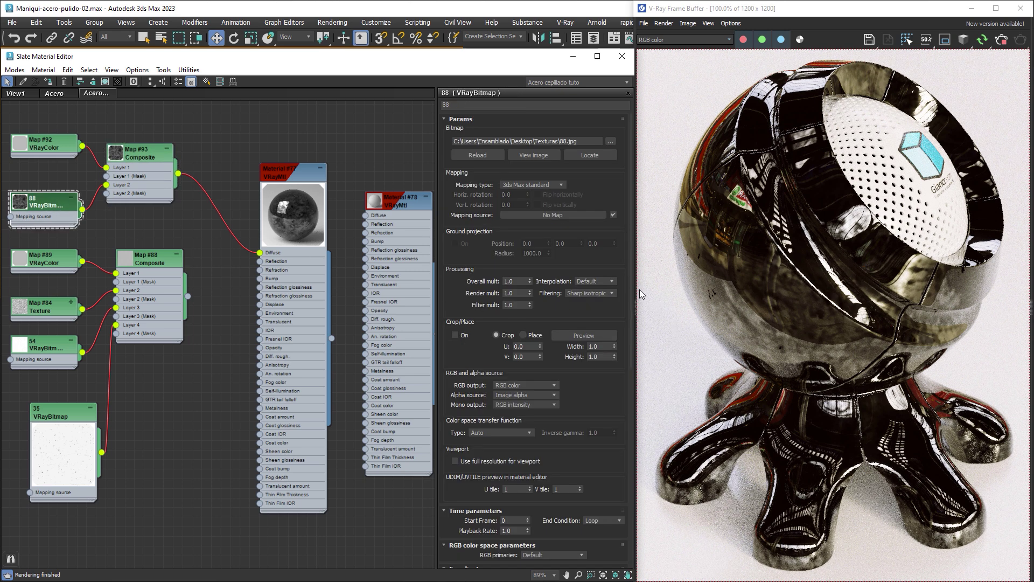
# Enable bitmap 88's Color Map curve and add a control point mid-curve.
pyautogui.moveTo(631, 286); pyautogui.dragTo(632, 458)
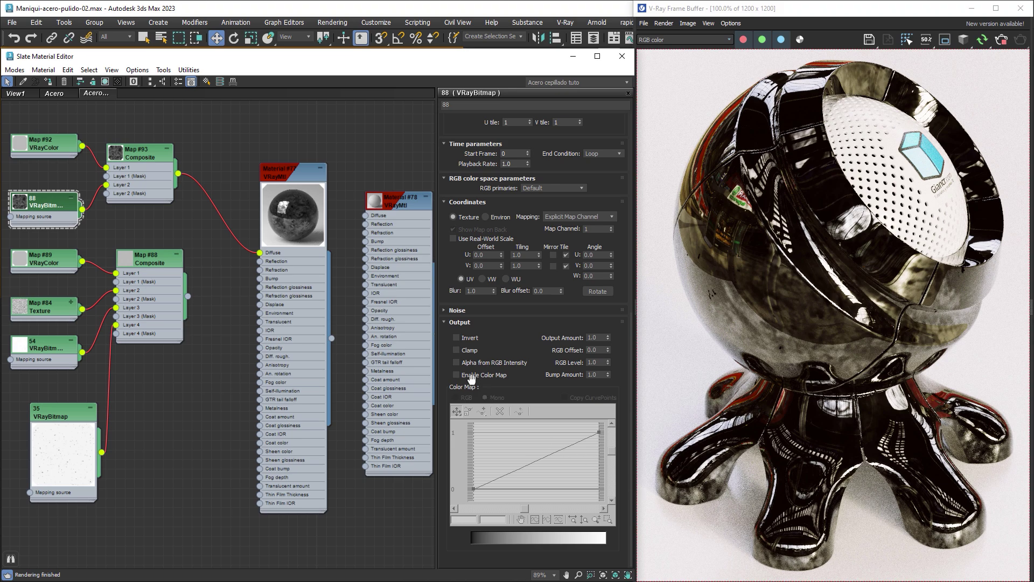
pyautogui.click(466, 375)
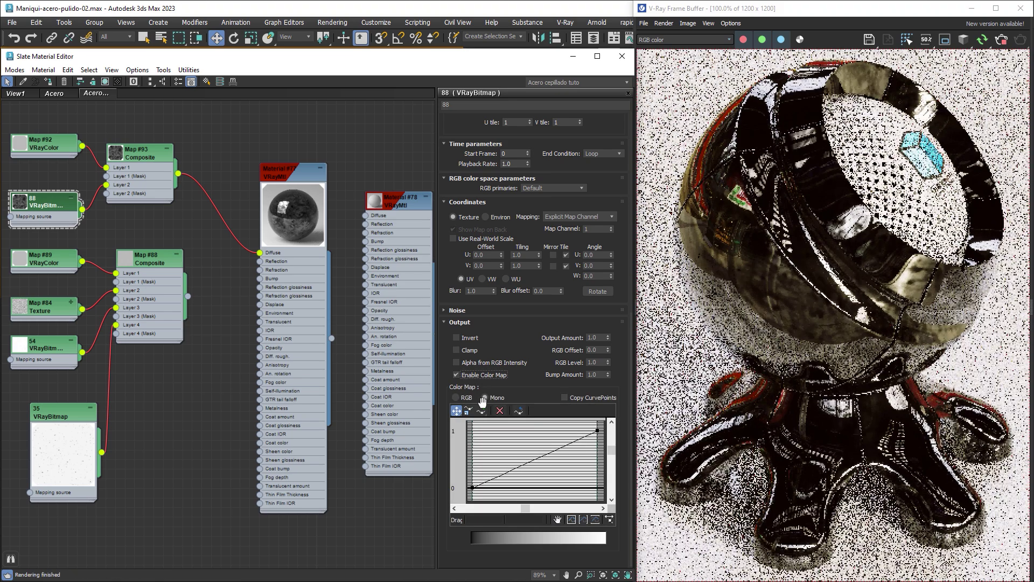
pyautogui.click(482, 411)
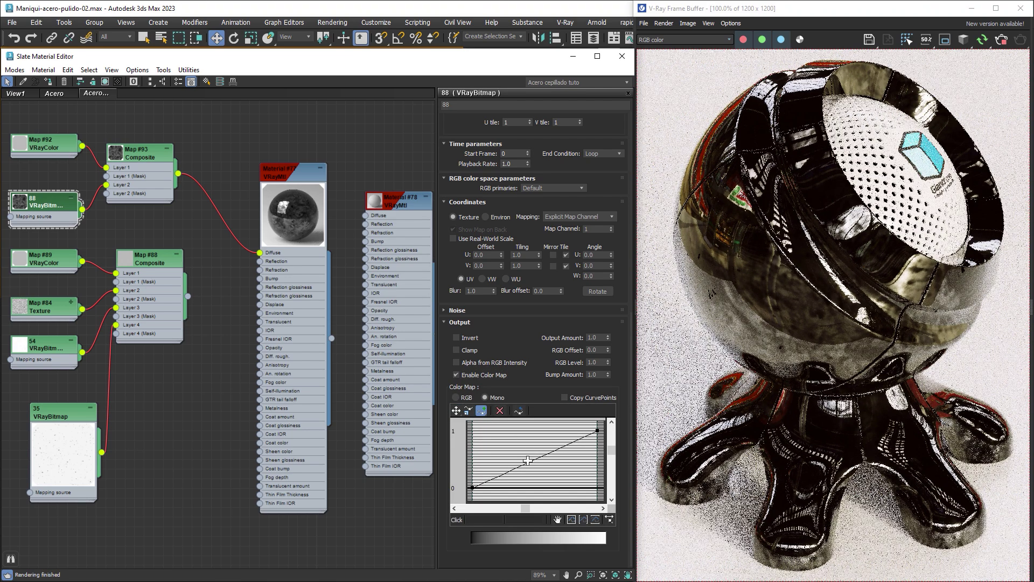
pyautogui.click(528, 464)
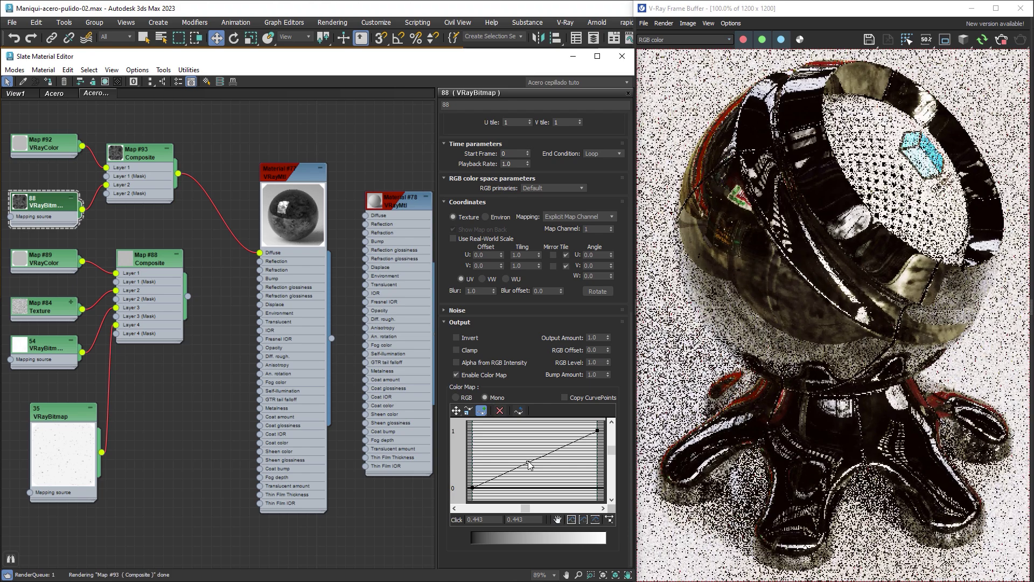
pyautogui.doubleClick(22, 205)
pyautogui.moveTo(50, 195); pyautogui.dragTo(55, 165)
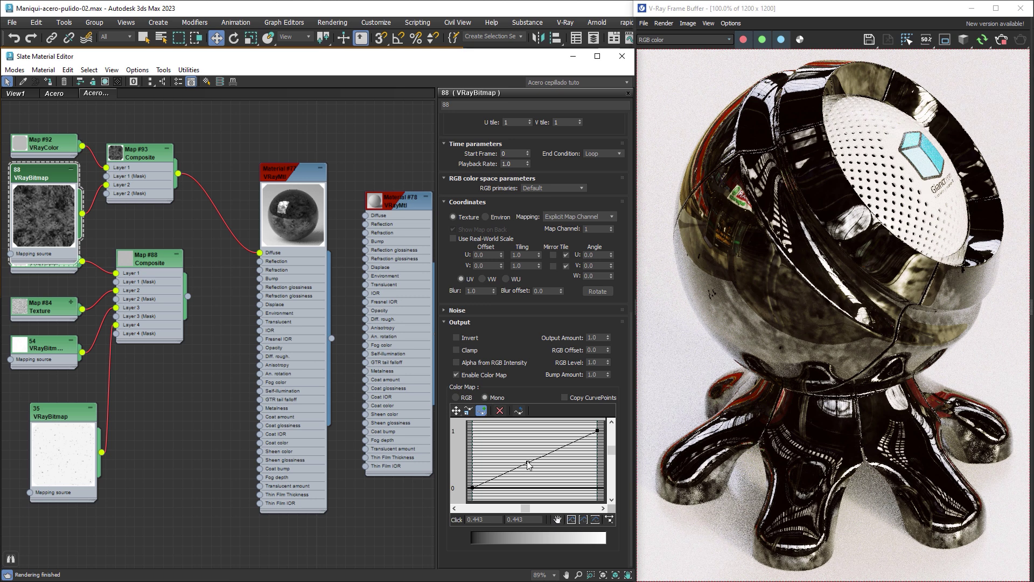
# Move the curve point up-left to input 0.15, output 1.0.
pyautogui.click(456, 412)
pyautogui.moveTo(527, 462); pyautogui.dragTo(501, 431)
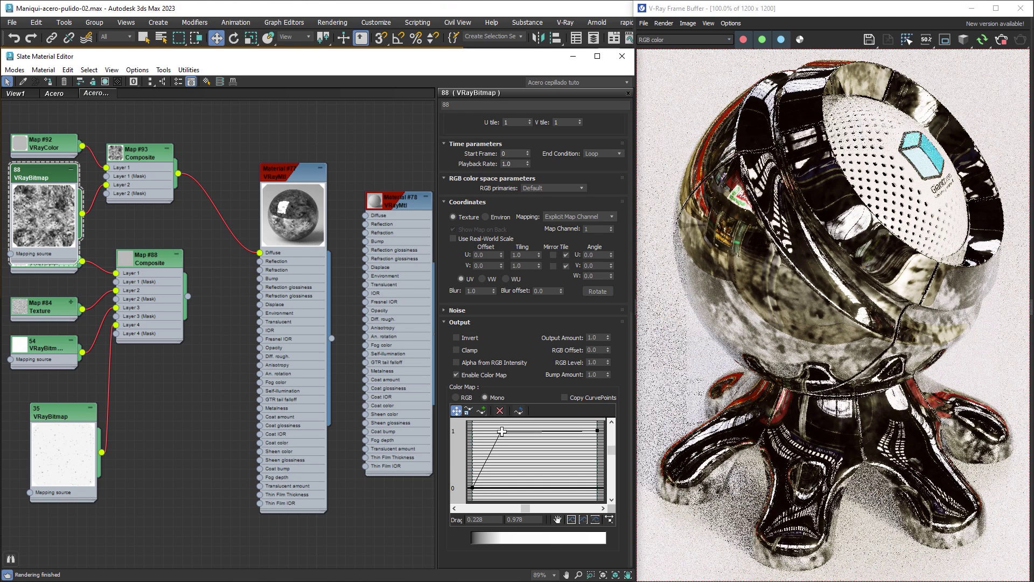
pyautogui.doubleClick(504, 518)
pyautogui.write('1')
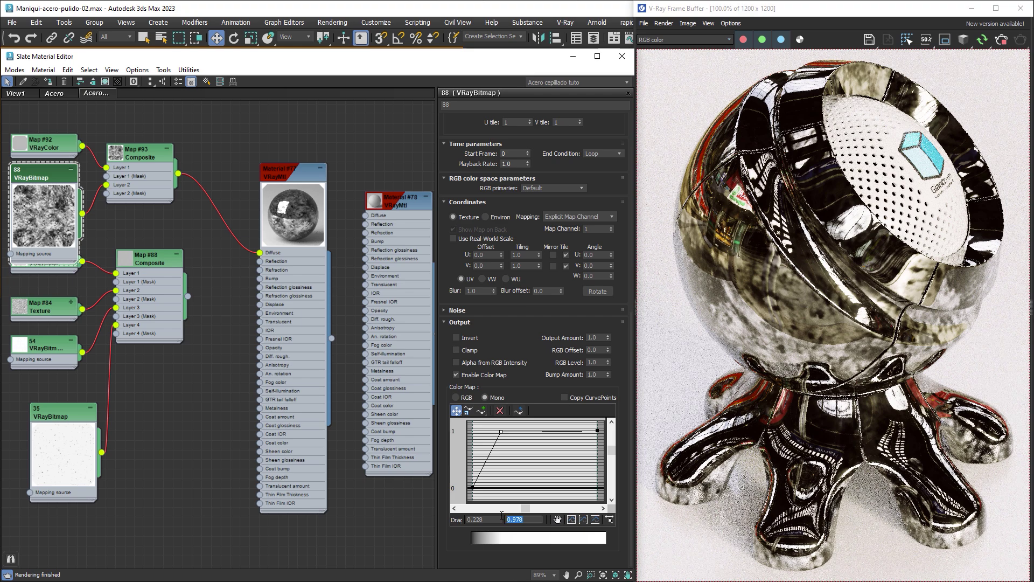
pyautogui.press('Return')
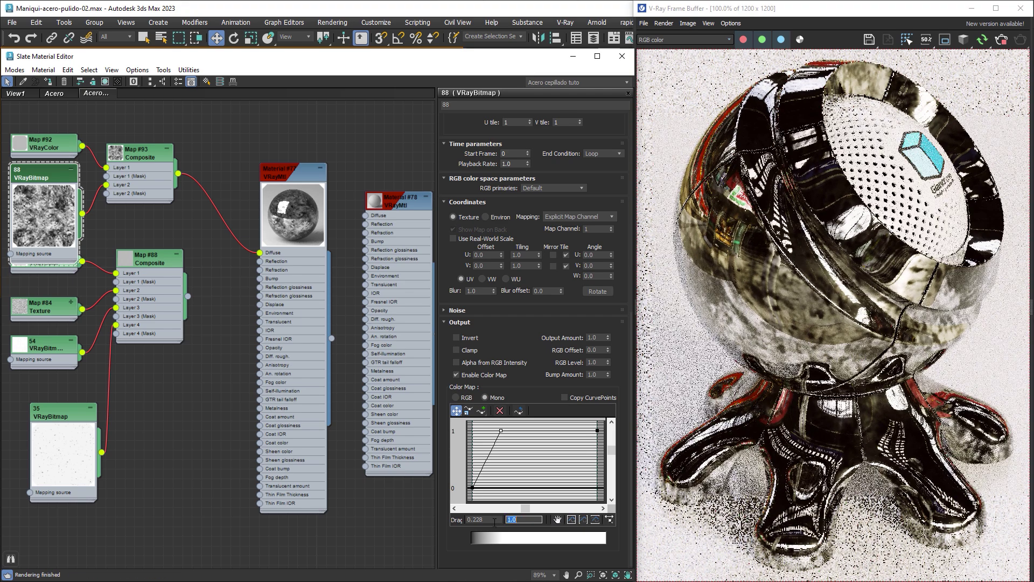
pyautogui.doubleClick(492, 519)
pyautogui.click(492, 519)
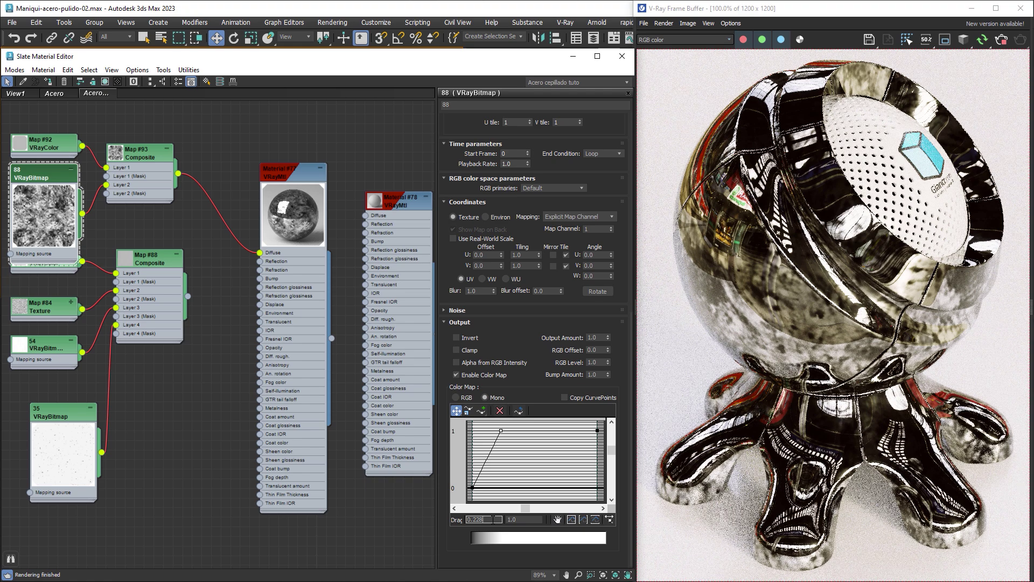
pyautogui.press('BackSpace')
pyautogui.press('BackSpace')
pyautogui.press('Return')
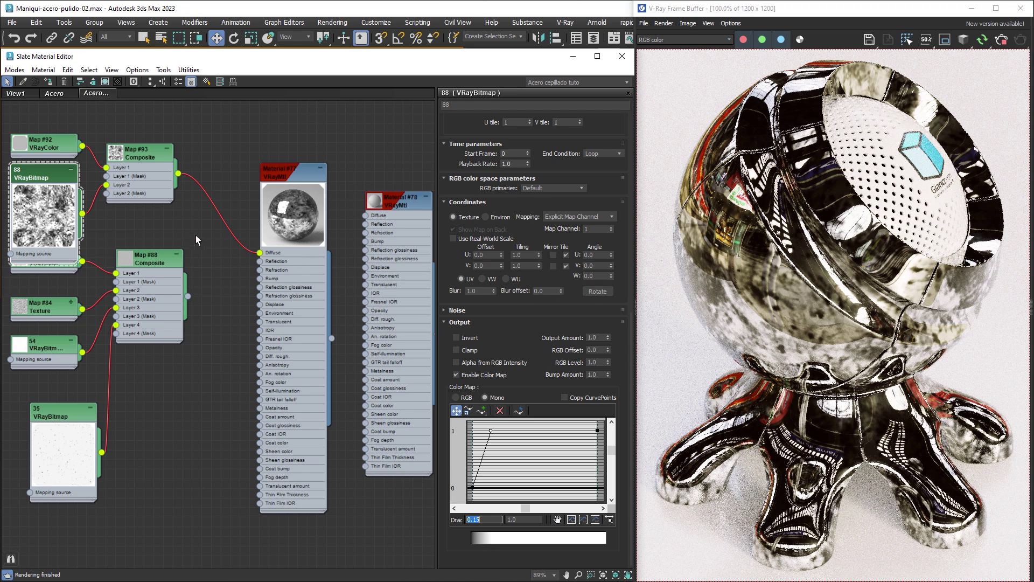
# Set Map #93's top layer (bitmap 88) to Multiply blending at 30 opacity.
pyautogui.doubleClick(138, 154)
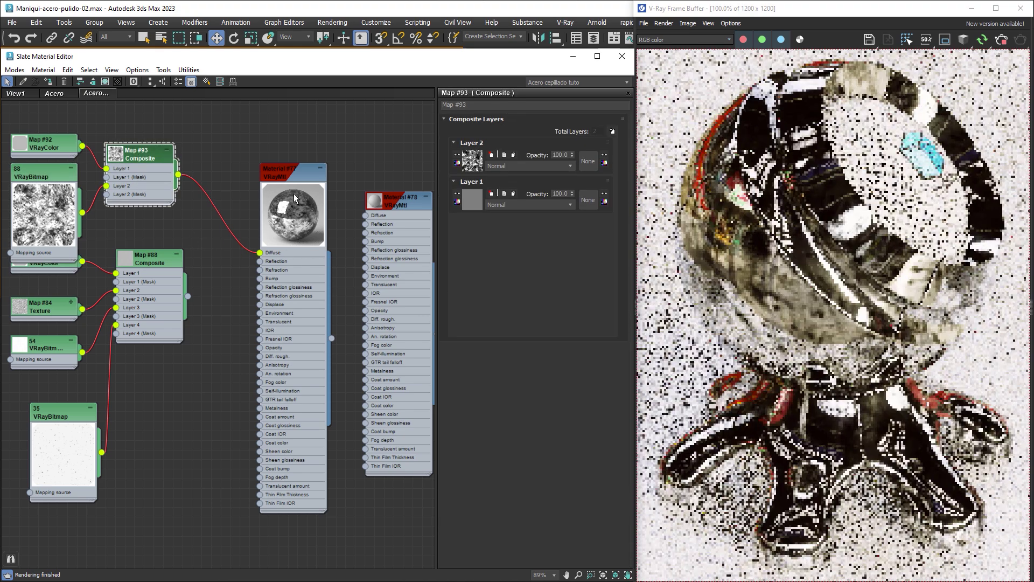
pyautogui.click(515, 166)
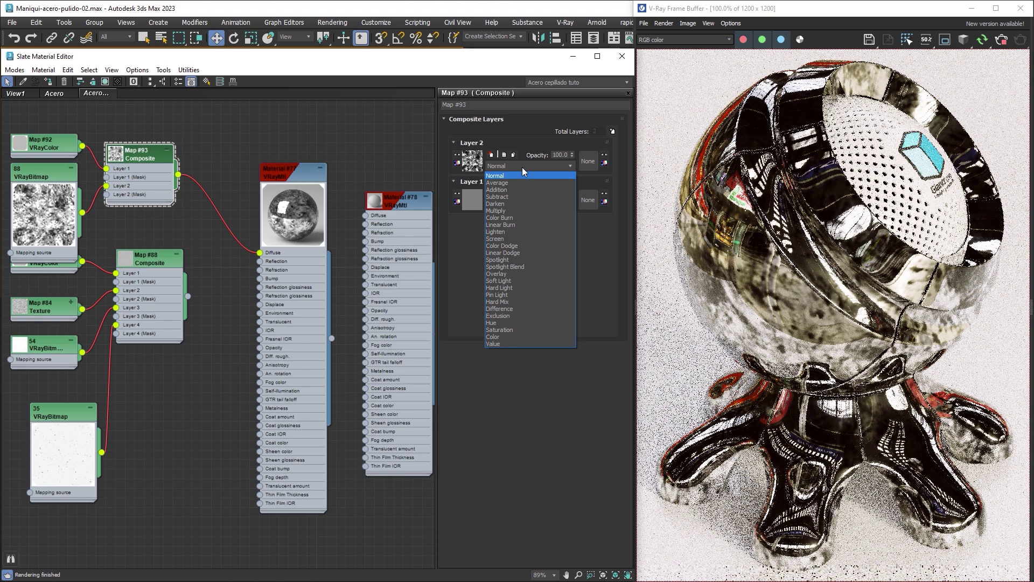
pyautogui.click(506, 210)
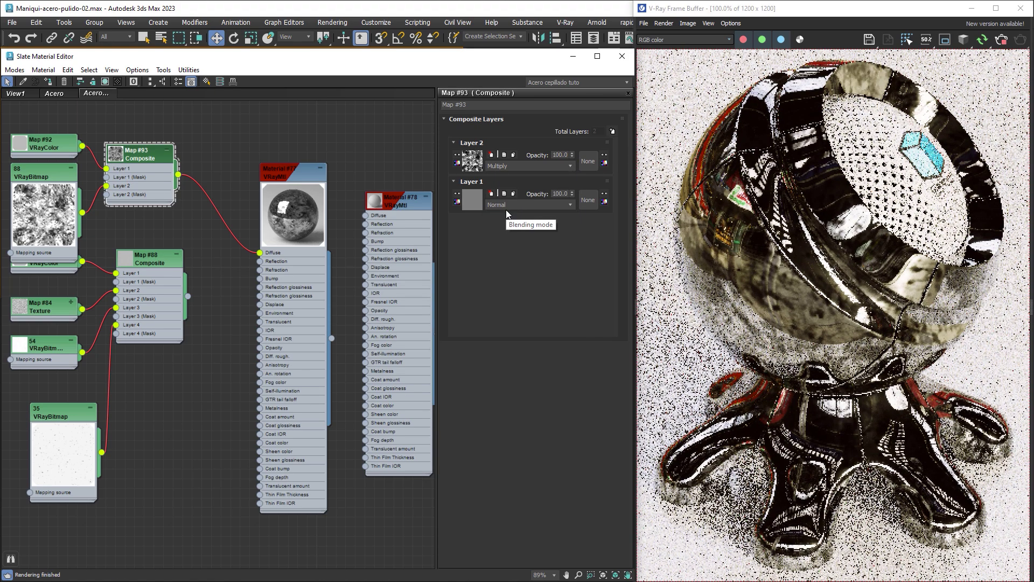
pyautogui.click(560, 155)
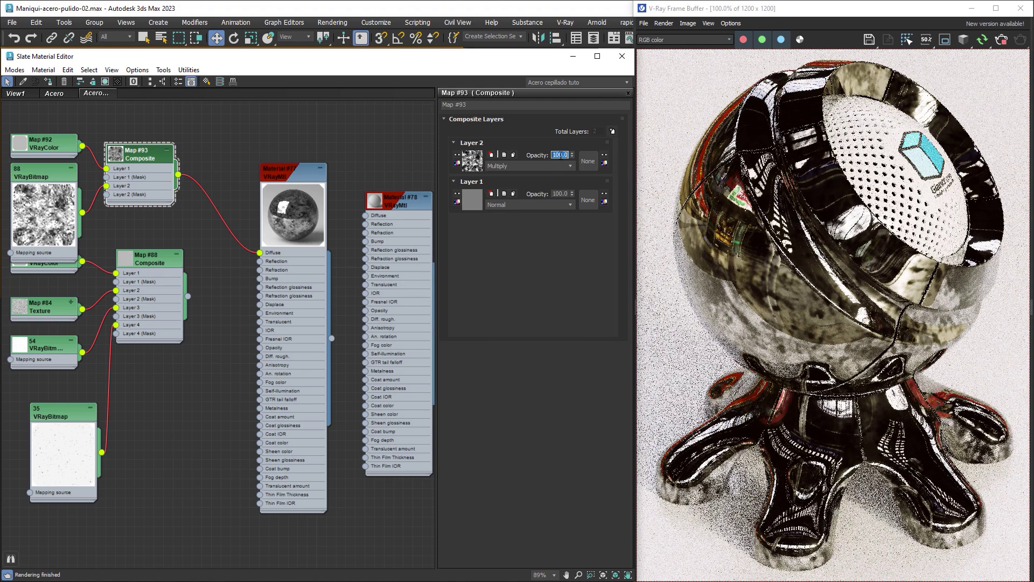
pyautogui.write('20')
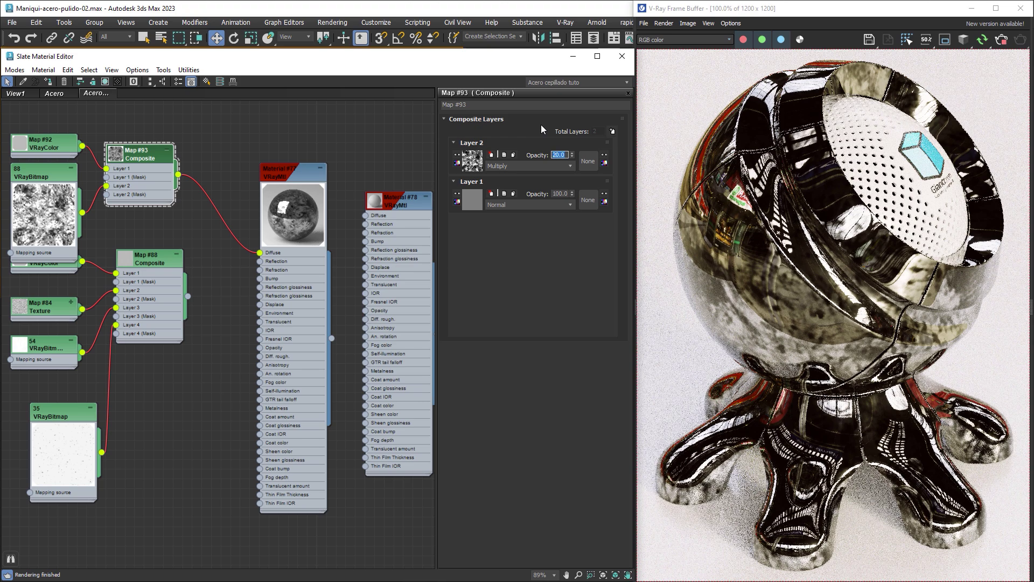
pyautogui.press('Return')
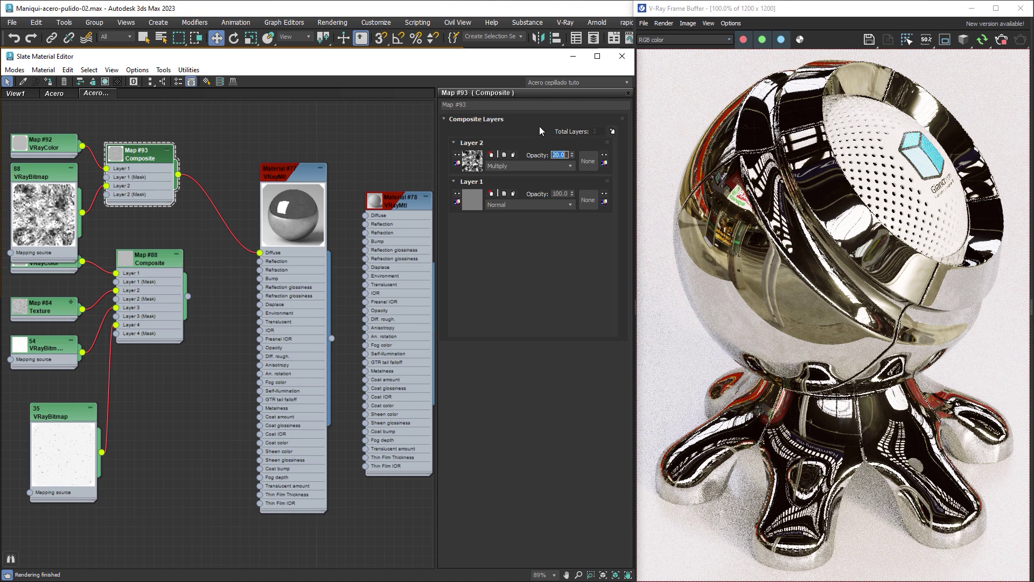
pyautogui.write('10')
pyautogui.click(551, 155)
pyautogui.write('30')
pyautogui.press('Return')
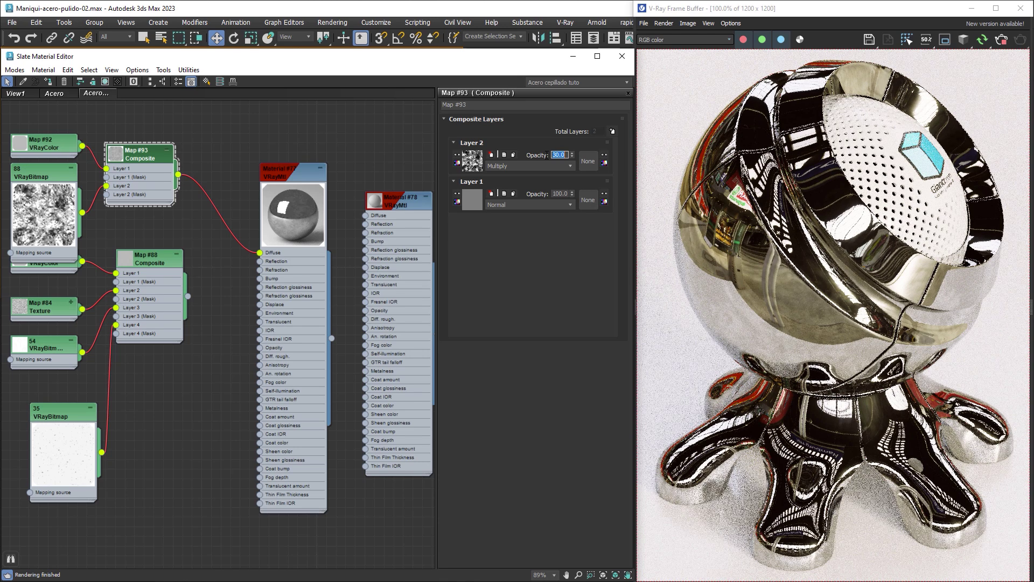
pyautogui.click(728, 41)
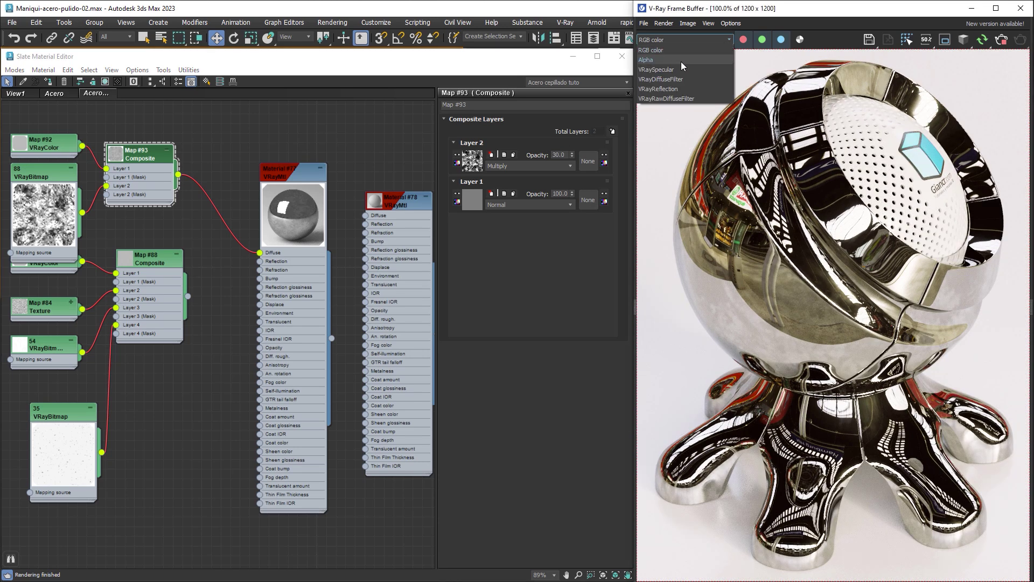
pyautogui.click(679, 99)
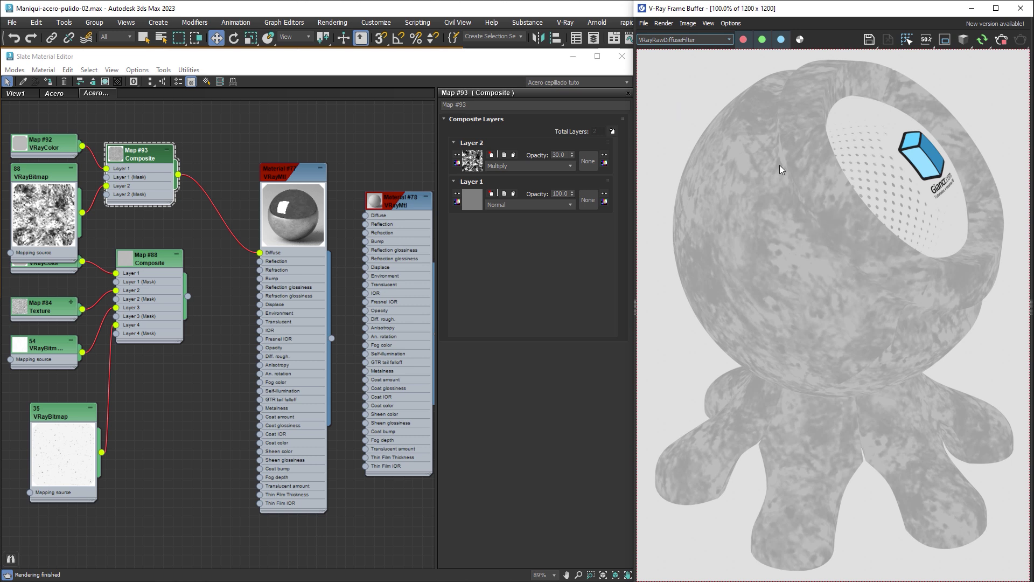
pyautogui.click(716, 38)
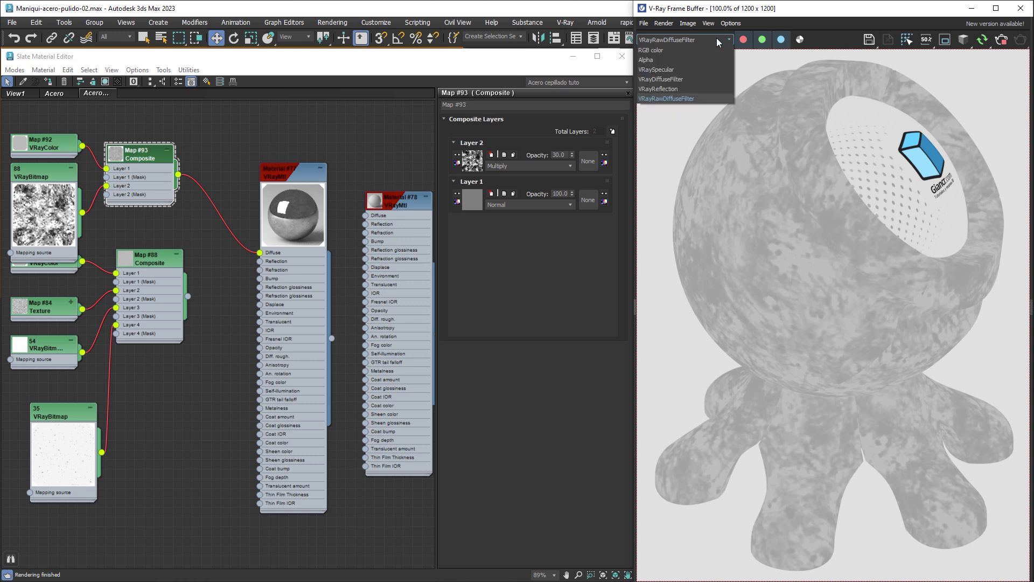
pyautogui.click(667, 50)
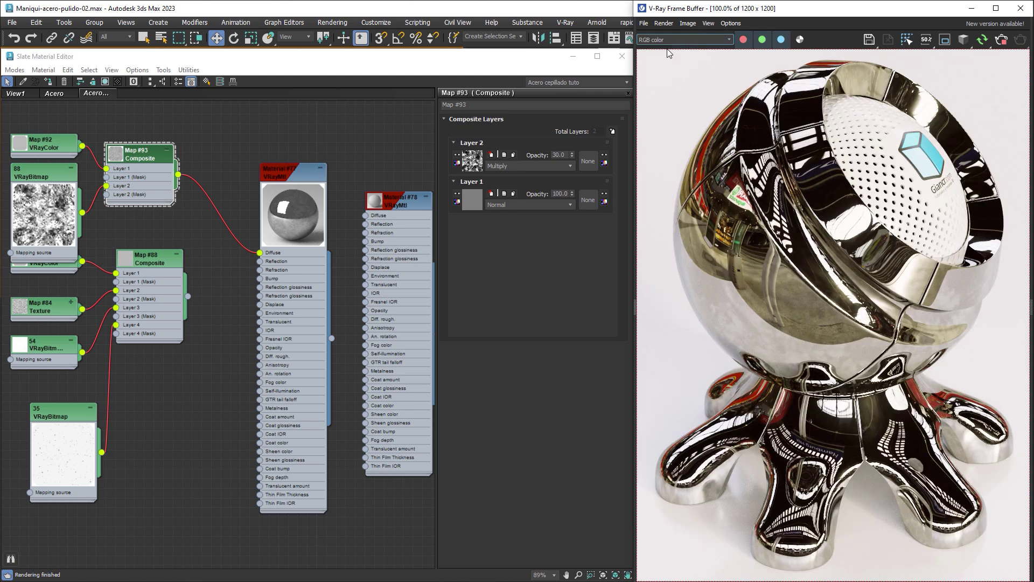
pyautogui.doubleClick(296, 175)
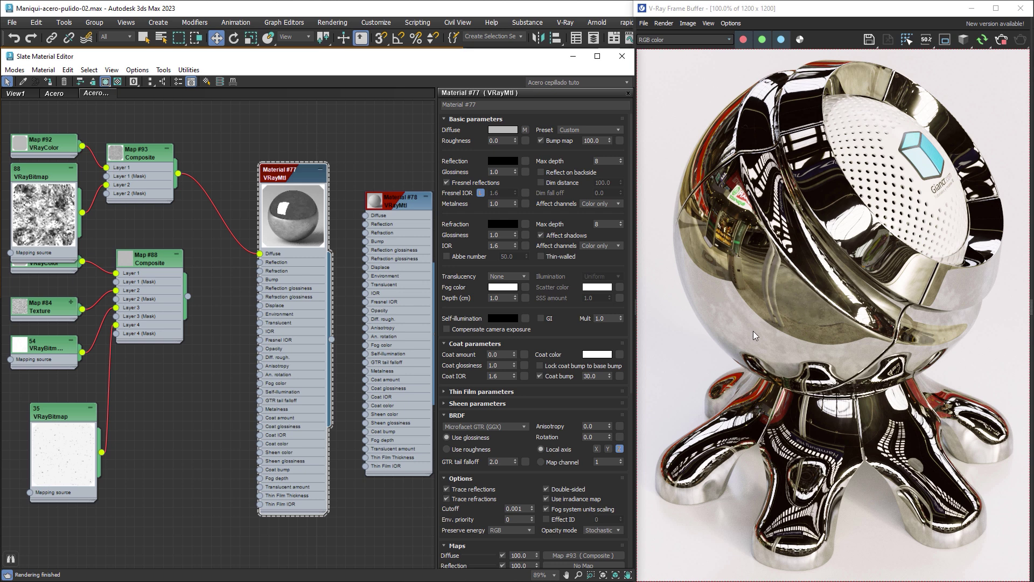
# Clone bitmap 88 as Map #95 and wire it into Layer 2 of a new Composite.
pyautogui.doubleClick(50, 207)
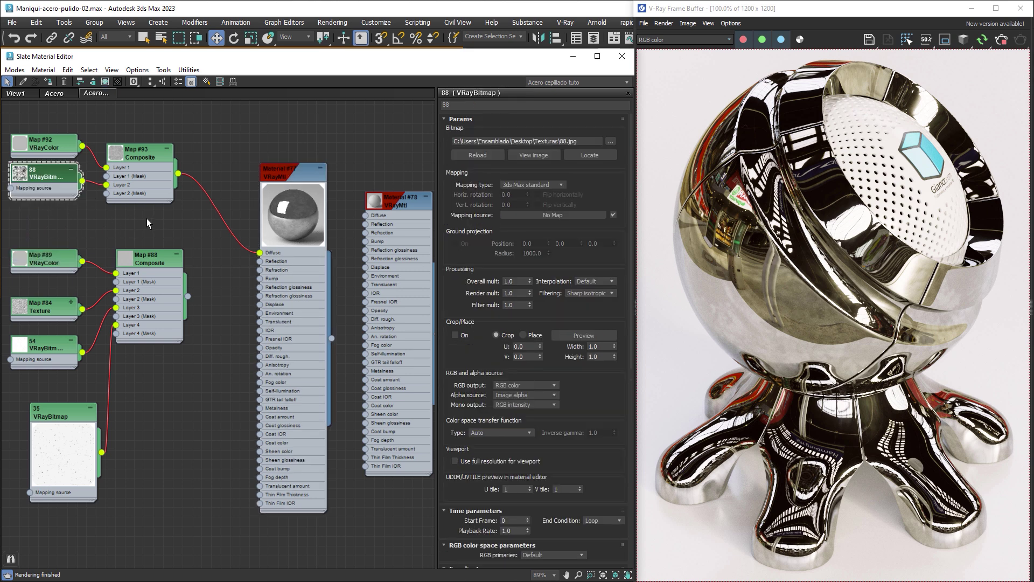
pyautogui.moveTo(107, 207); pyautogui.dragTo(138, 161, button='middle')
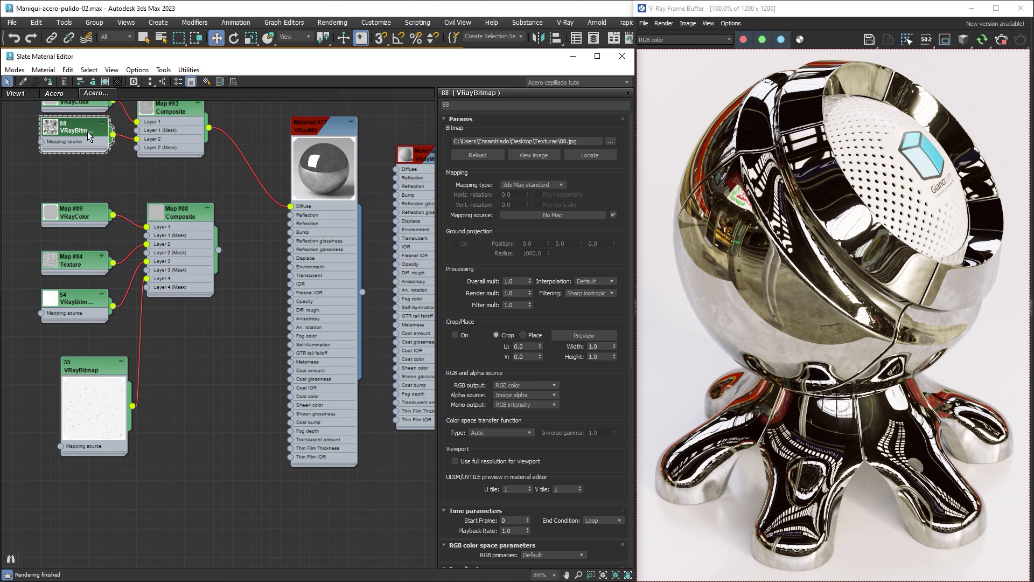
pyautogui.keyDown('shift'); pyautogui.moveTo(78, 134); pyautogui.dragTo(92, 525); pyautogui.keyUp('shift')
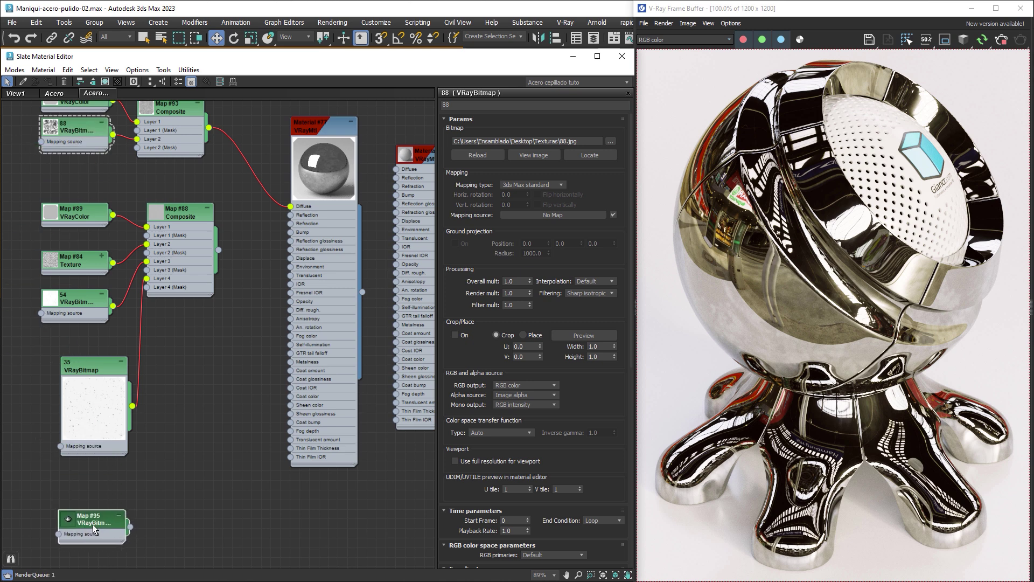
pyautogui.click(102, 525)
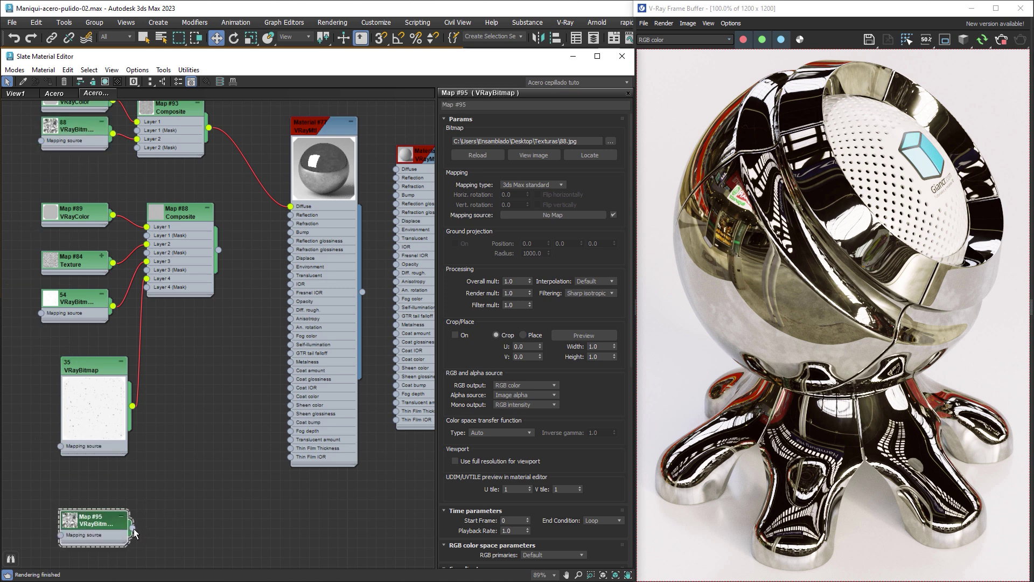
pyautogui.moveTo(129, 526); pyautogui.dragTo(166, 493)
pyautogui.moveTo(192, 511)
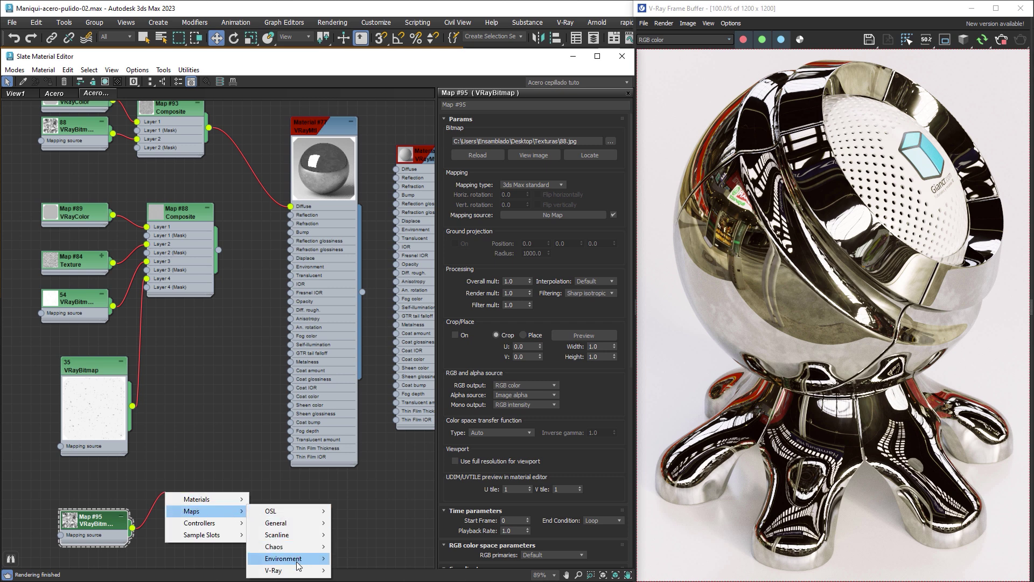
pyautogui.moveTo(277, 523)
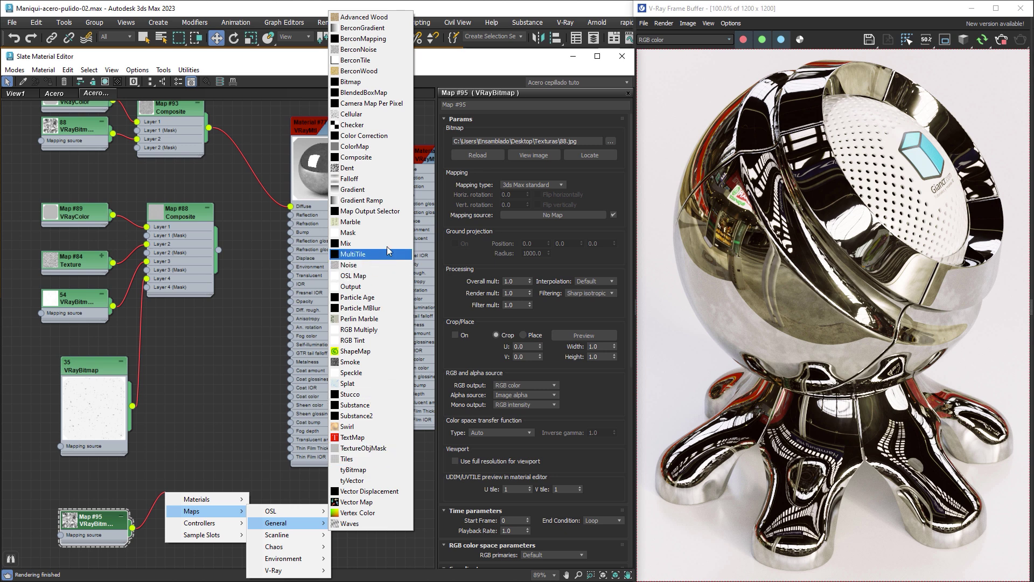
pyautogui.click(377, 158)
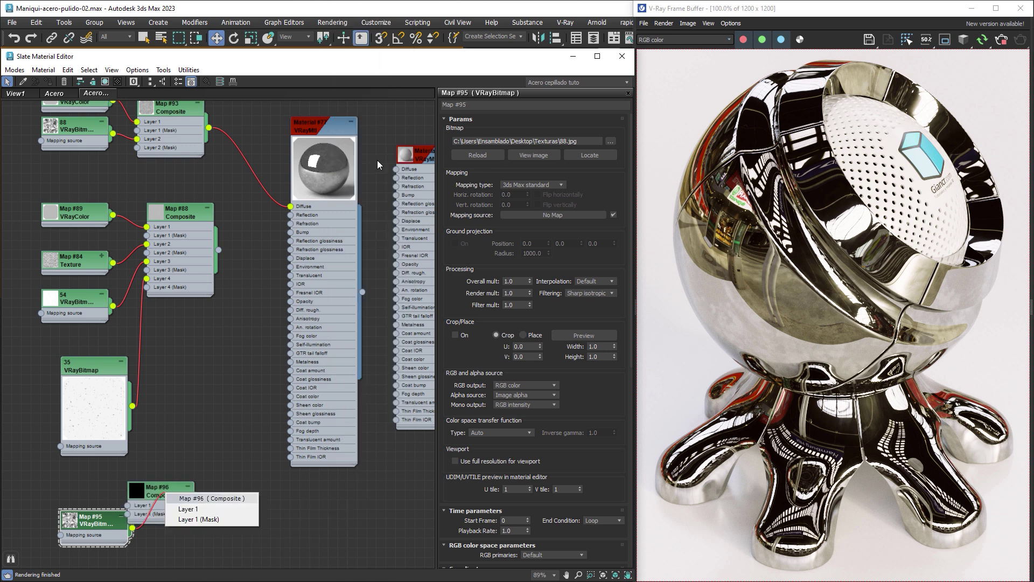
pyautogui.click(186, 509)
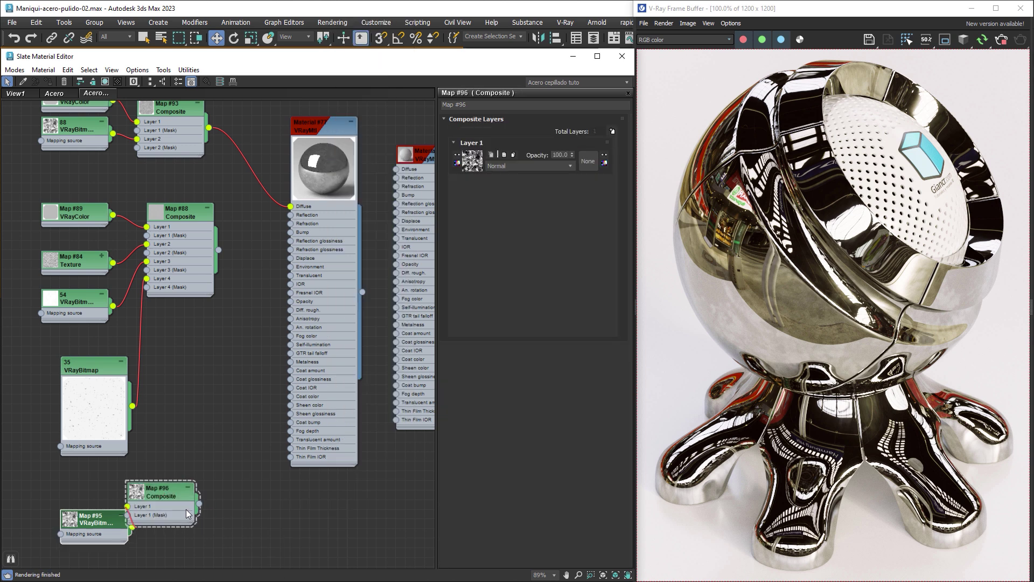
pyautogui.click(611, 131)
pyautogui.moveTo(89, 519); pyautogui.dragTo(59, 509)
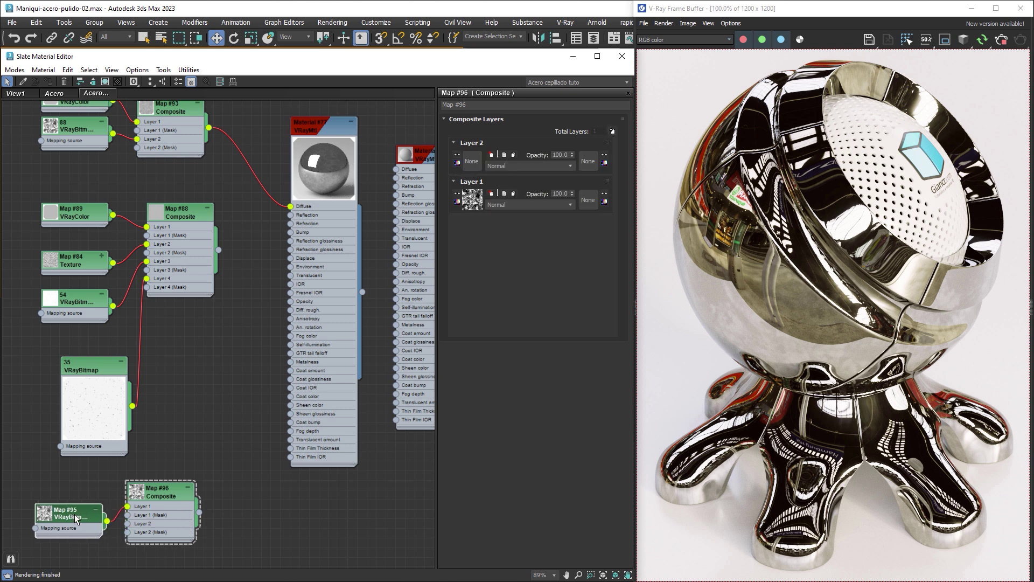
pyautogui.moveTo(128, 506)
pyautogui.mouseDown()
pyautogui.moveTo(127, 523)
pyautogui.moveTo(80, 541)
pyautogui.mouseUp()
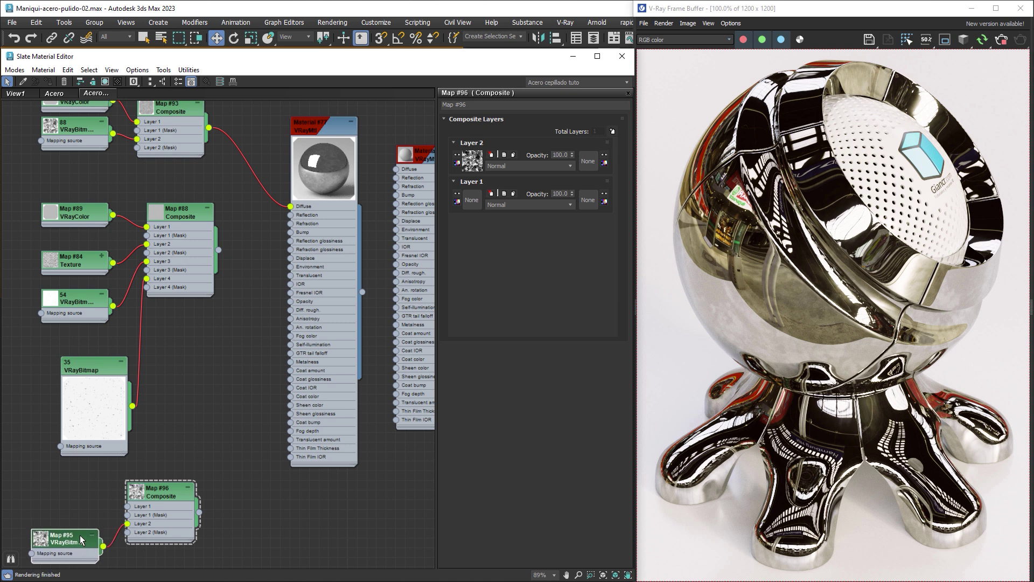
# Put a VRayColor on Layer 1 and connect Composite Map #96 to reflection glossiness.
pyautogui.rightClick(66, 496)
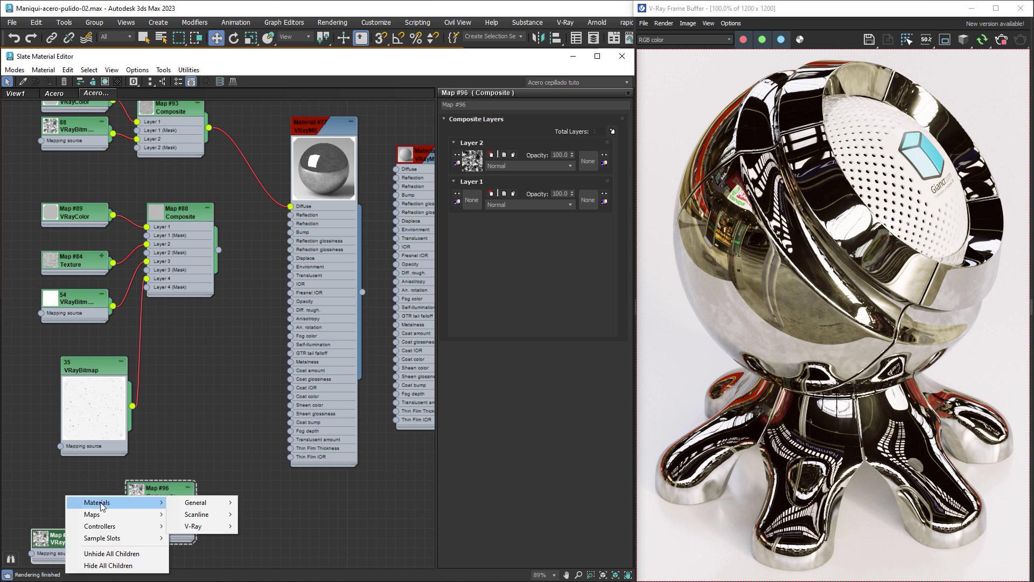
pyautogui.moveTo(92, 513)
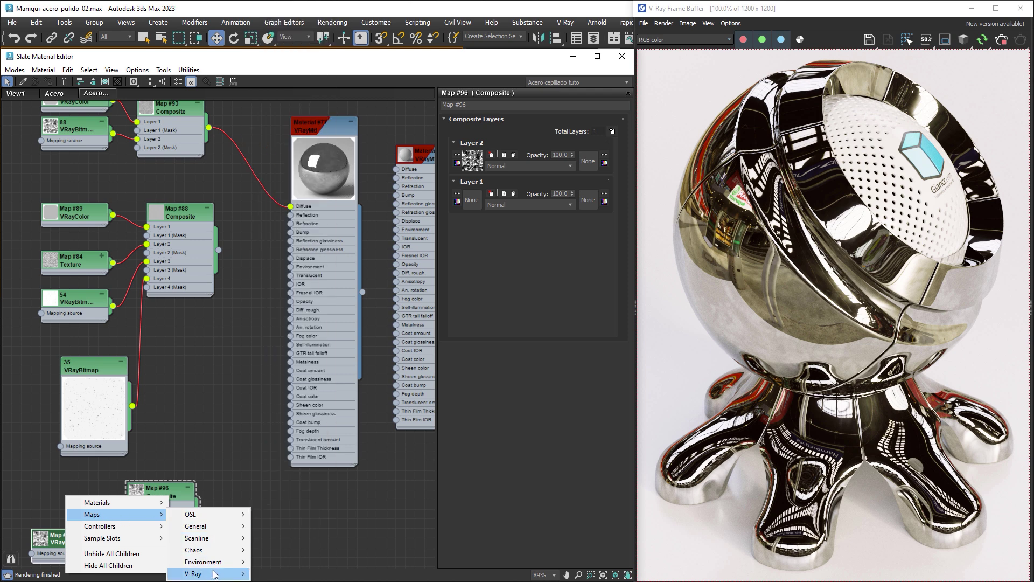
pyautogui.moveTo(194, 573)
pyautogui.click(290, 274)
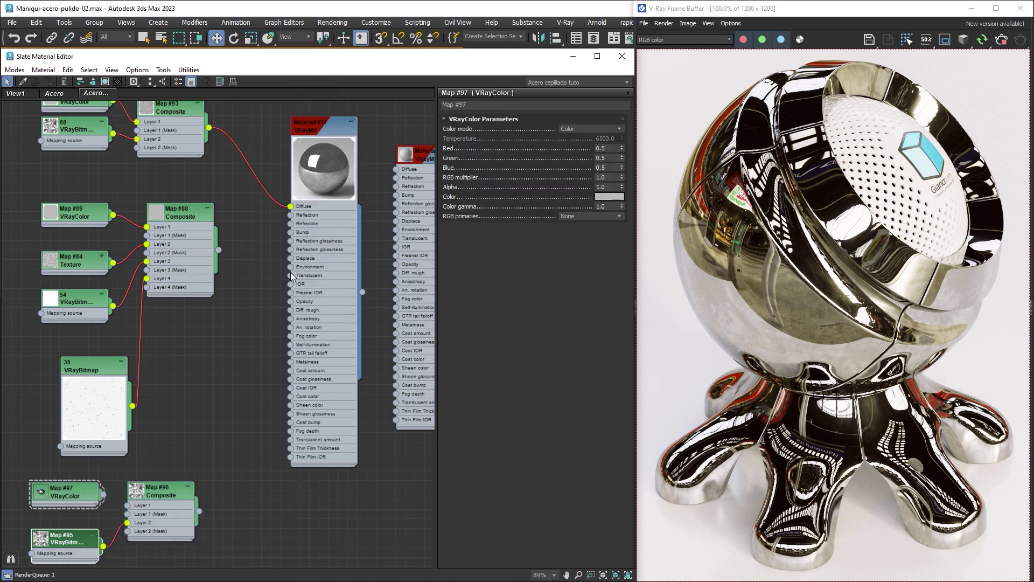
pyautogui.moveTo(102, 494); pyautogui.dragTo(110, 501)
pyautogui.moveTo(199, 511)
pyautogui.mouseDown()
pyautogui.moveTo(249, 262)
pyautogui.moveTo(292, 241)
pyautogui.mouseUp()
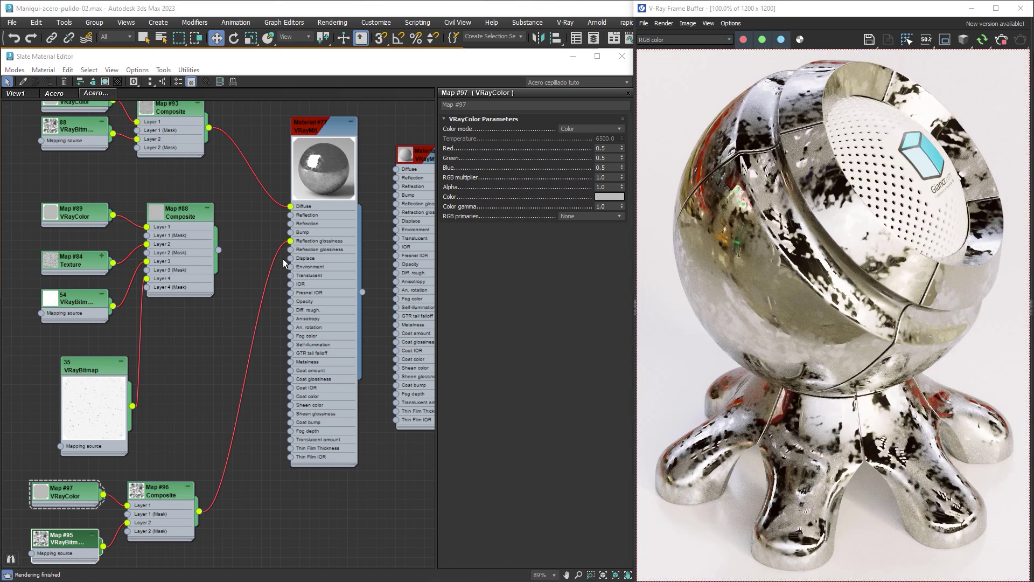
# Set Map #96's Layer 2 to Multiply blending at 30 opacity.
pyautogui.doubleClick(166, 491)
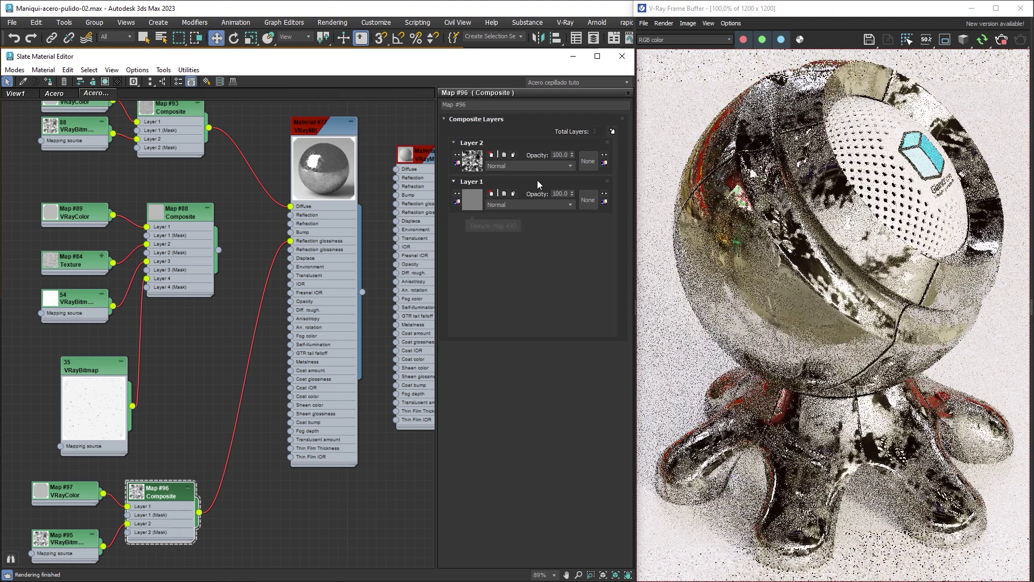
pyautogui.click(543, 166)
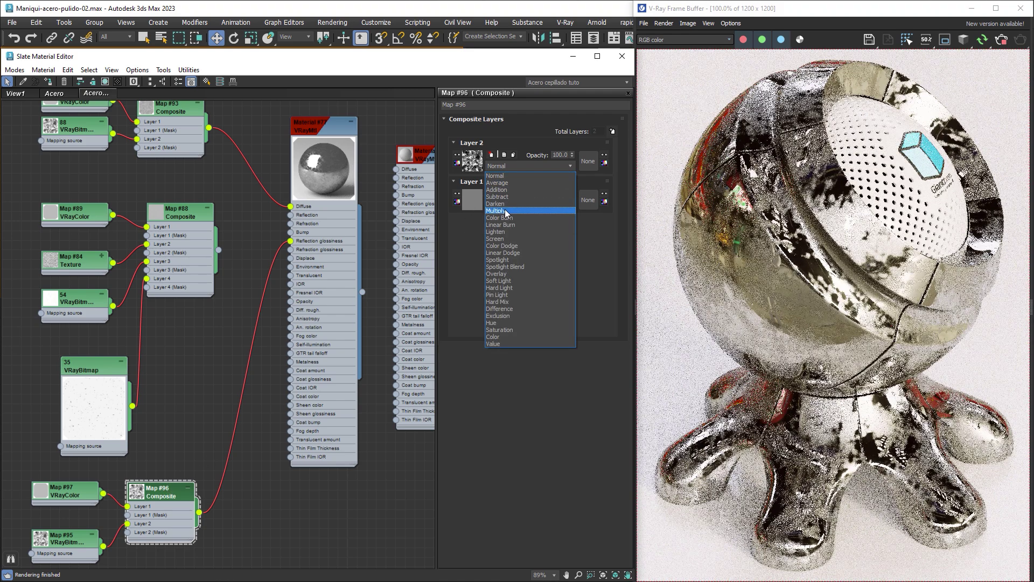
pyautogui.click(505, 210)
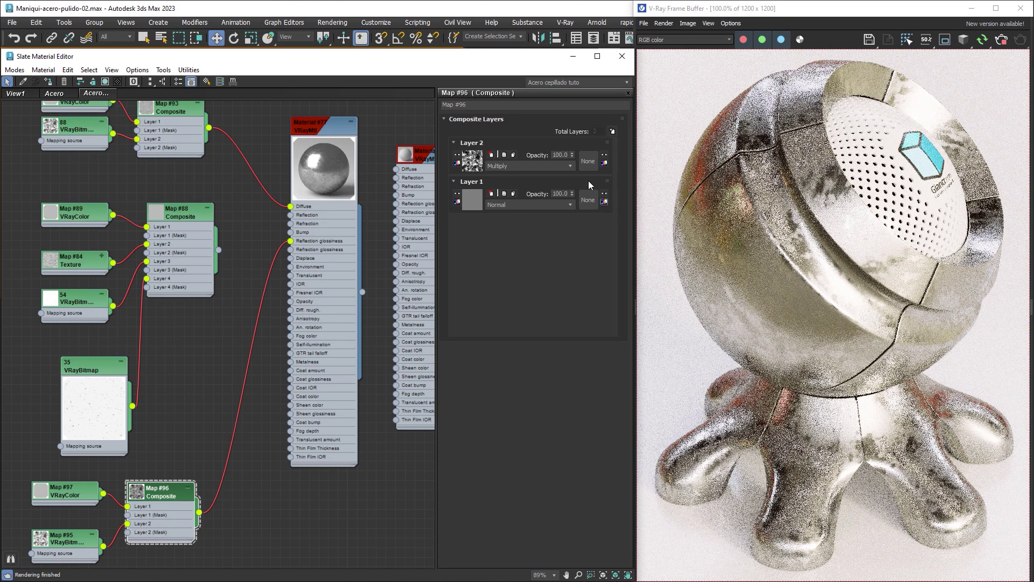
pyautogui.doubleClick(560, 154)
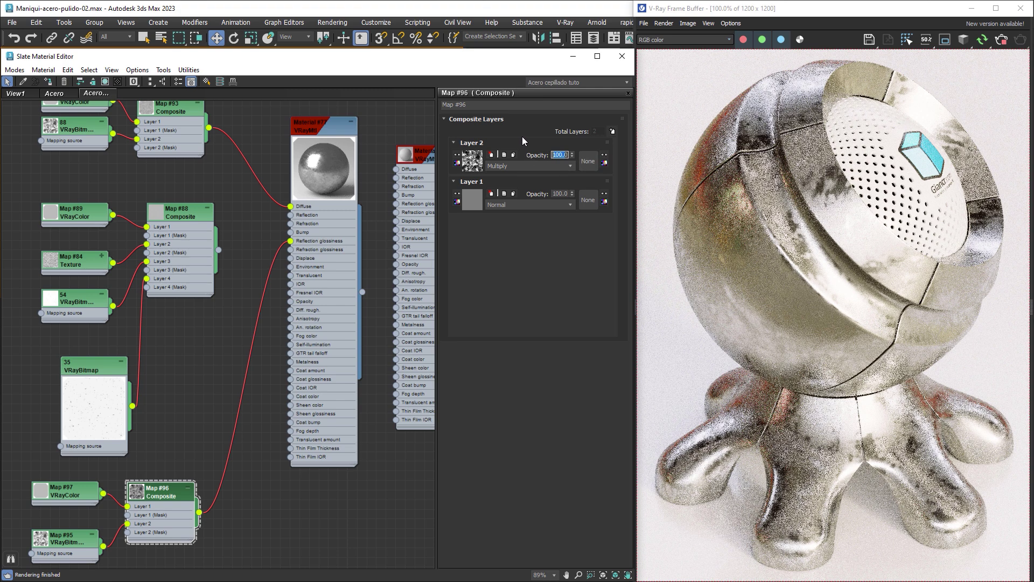
pyautogui.write('30')
pyautogui.press('Return')
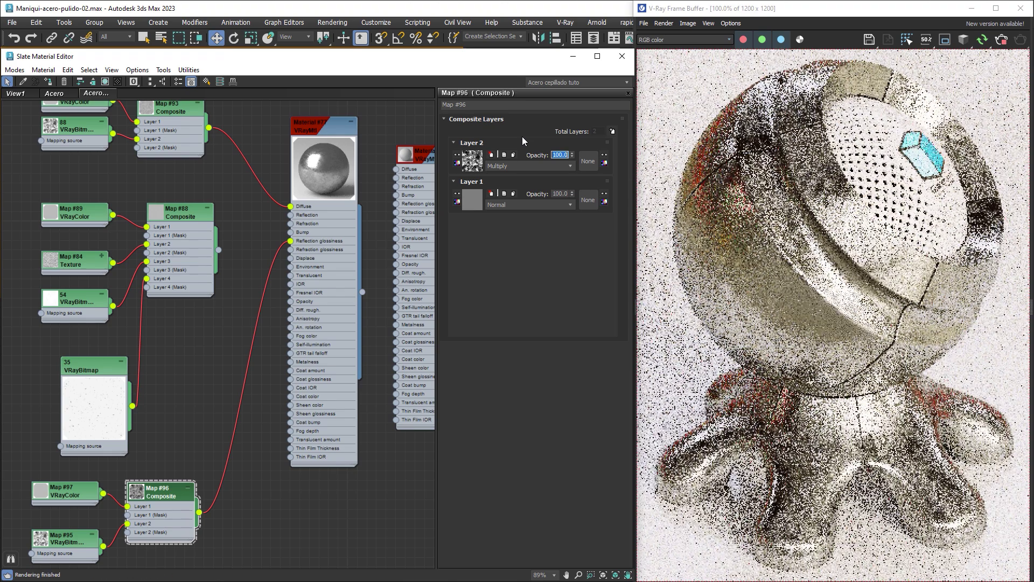
pyautogui.write('30')
pyautogui.press('Return')
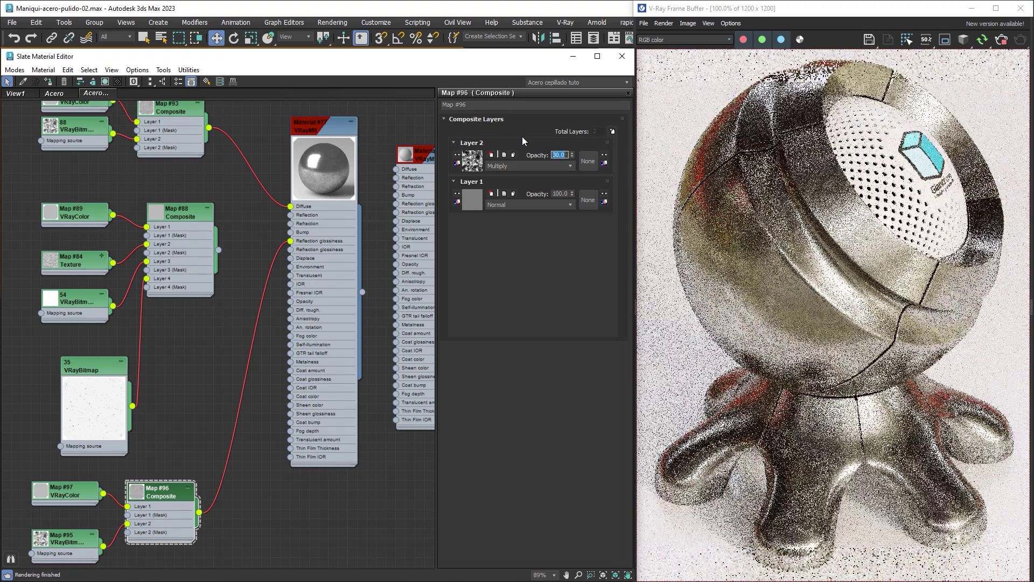
# Add a Layer 3 to Map #96, fed by Map #84 and blended with Multiply.
pyautogui.click(612, 131)
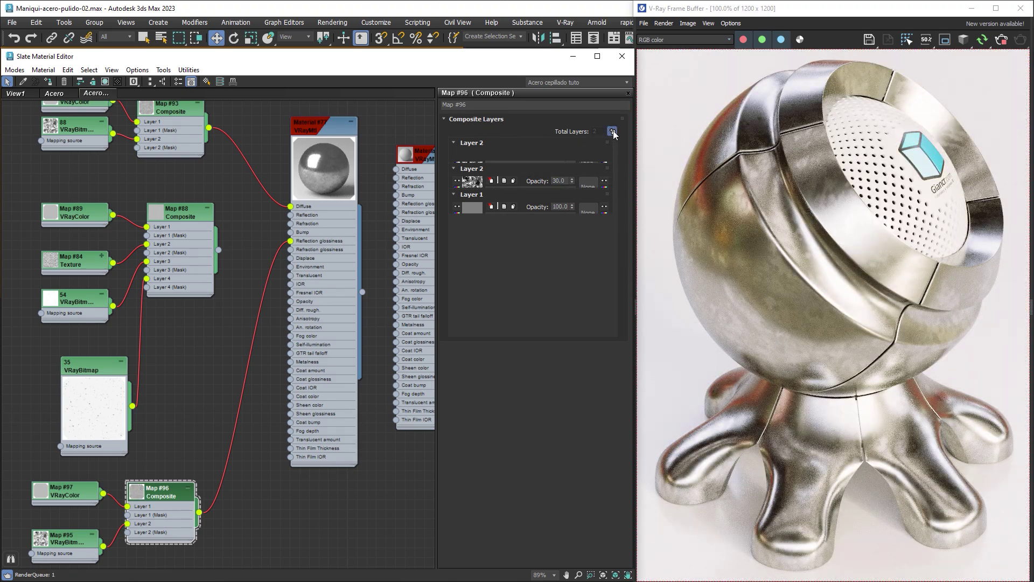
pyautogui.moveTo(113, 262); pyautogui.dragTo(95, 297)
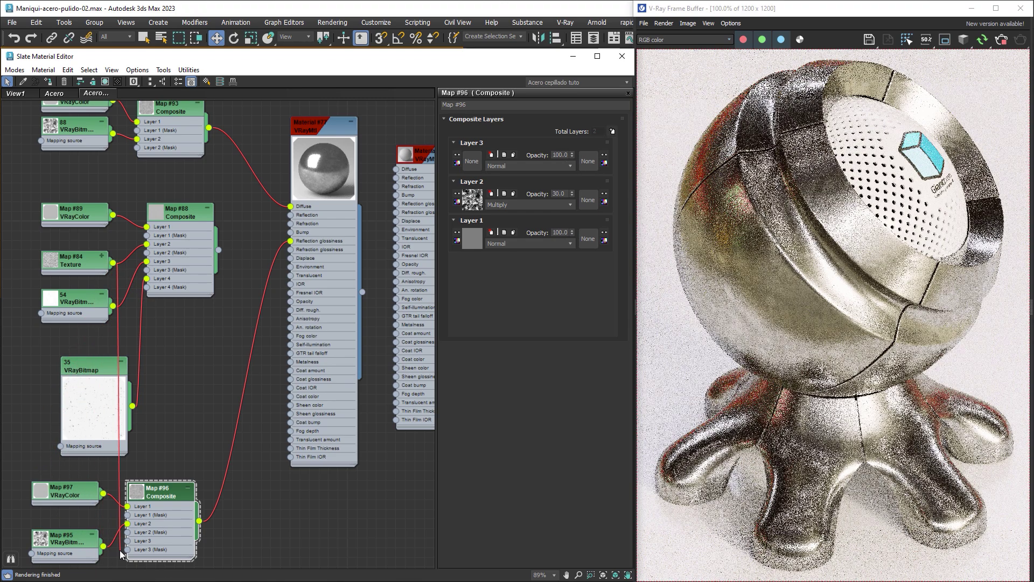
pyautogui.moveTo(95, 296); pyautogui.dragTo(127, 540)
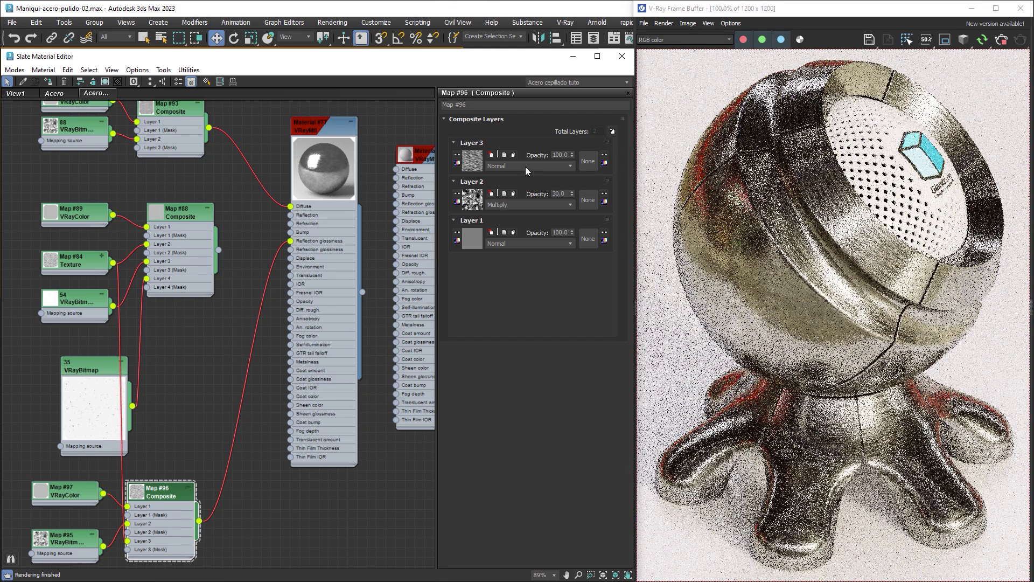
pyautogui.click(525, 168)
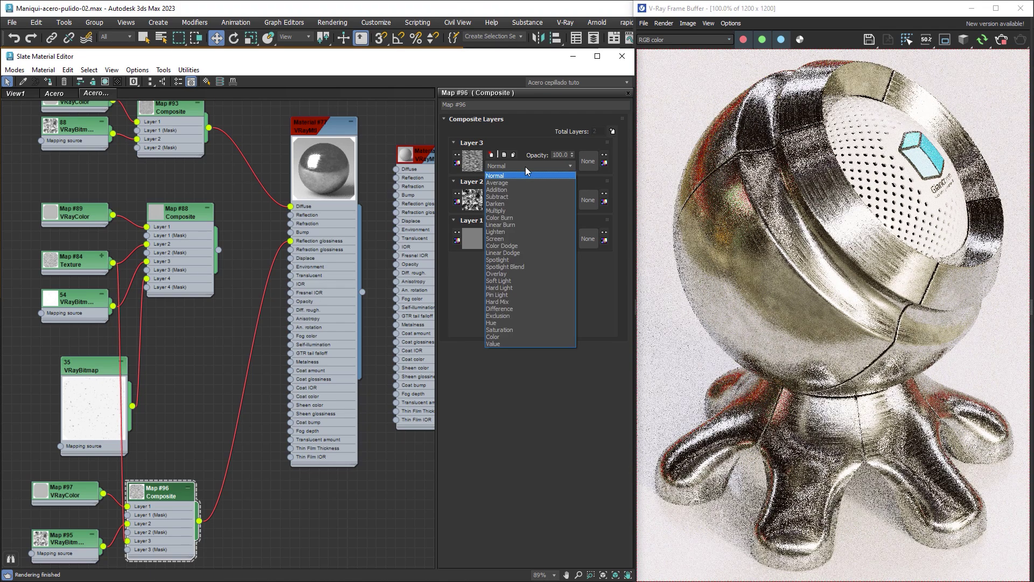
pyautogui.click(506, 210)
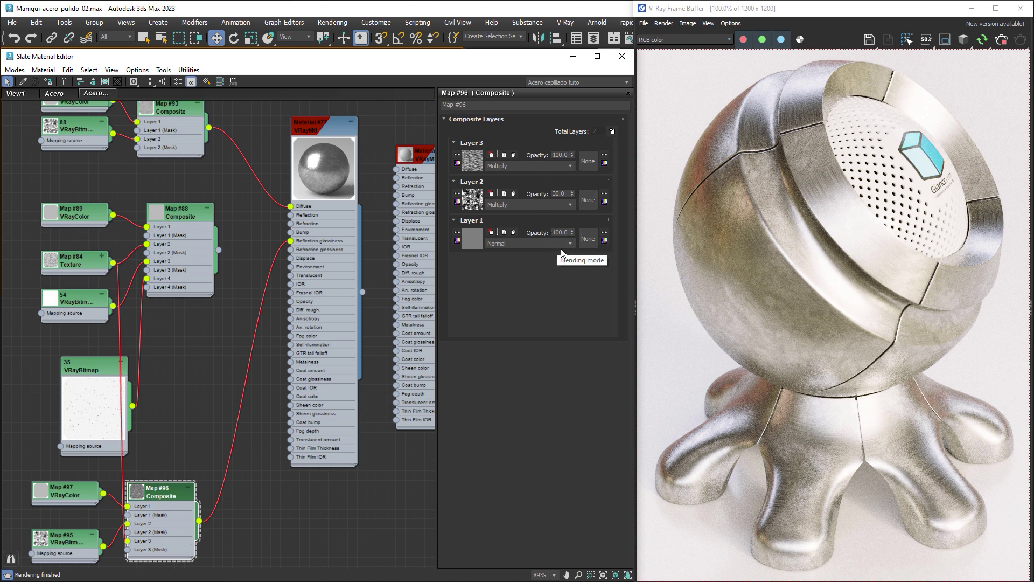
# Set the Glossiness map amount in Material #77's Maps rollout to 100.
pyautogui.doubleClick(322, 128)
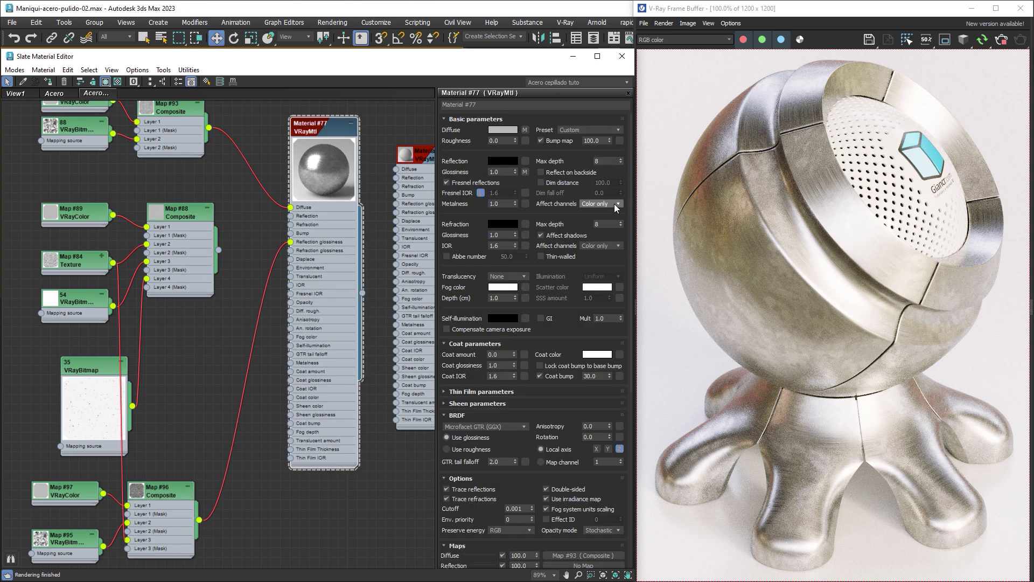
pyautogui.moveTo(631, 190); pyautogui.dragTo(631, 337)
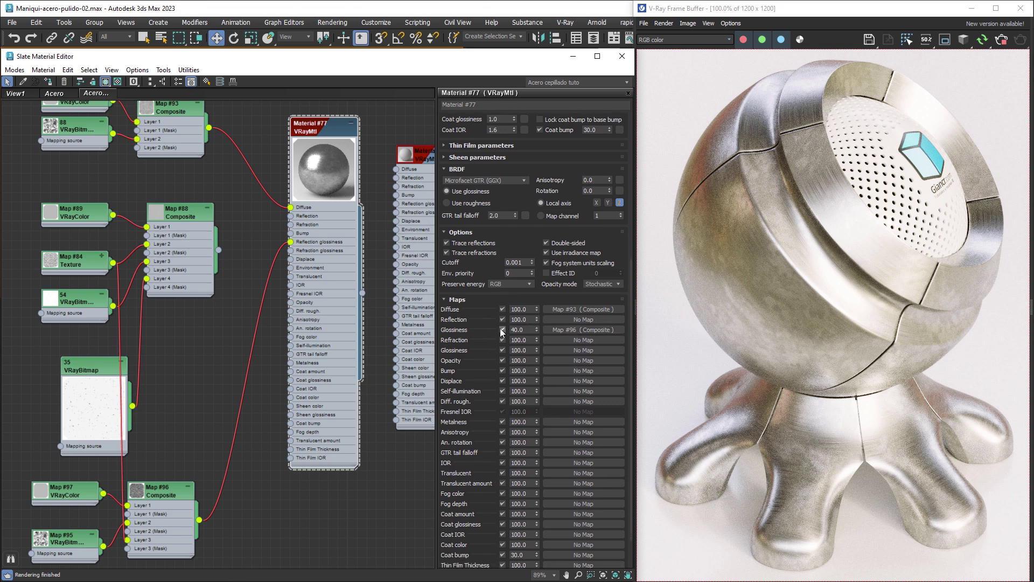
pyautogui.doubleClick(530, 329)
pyautogui.write('100')
pyautogui.press('Return')
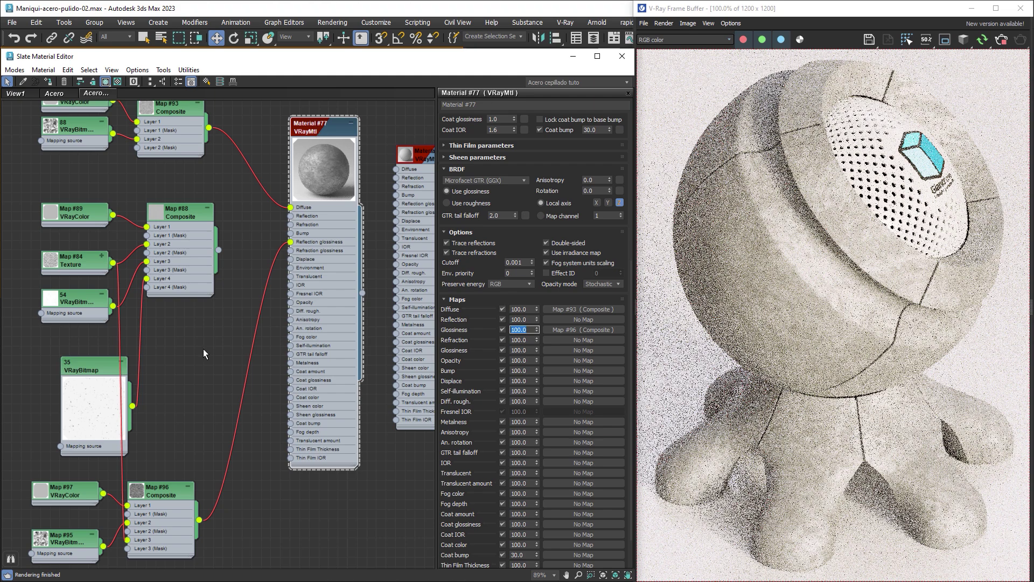
pyautogui.doubleClick(165, 491)
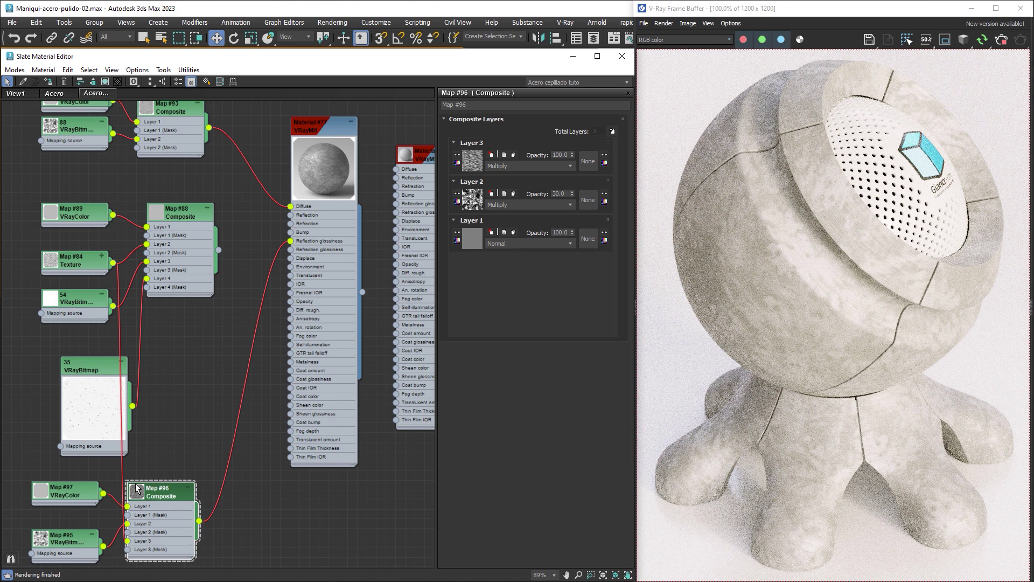
# Change the Map #97 VRayColor colour to a light grey of 205.
pyautogui.click(69, 493)
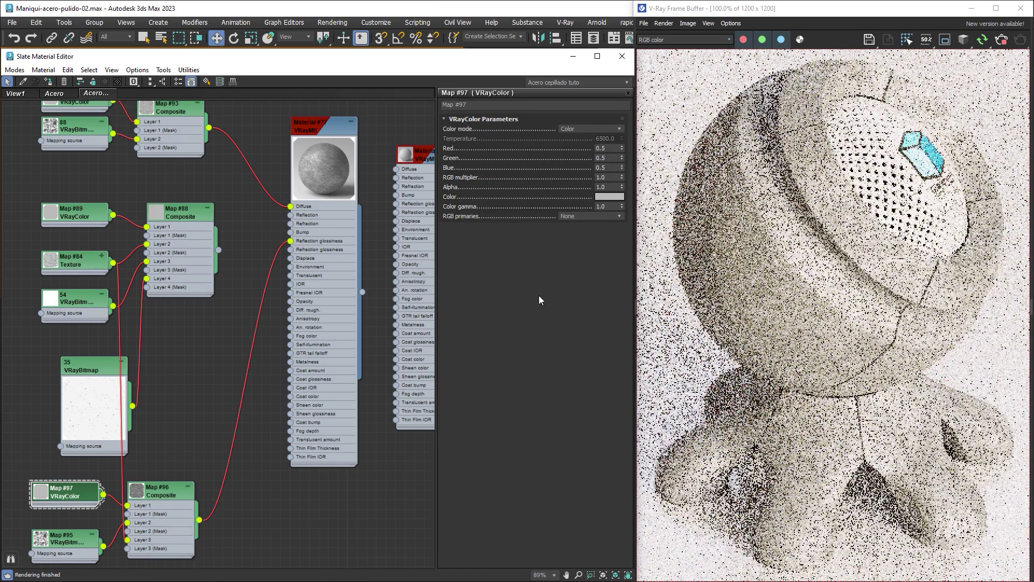
pyautogui.click(606, 198)
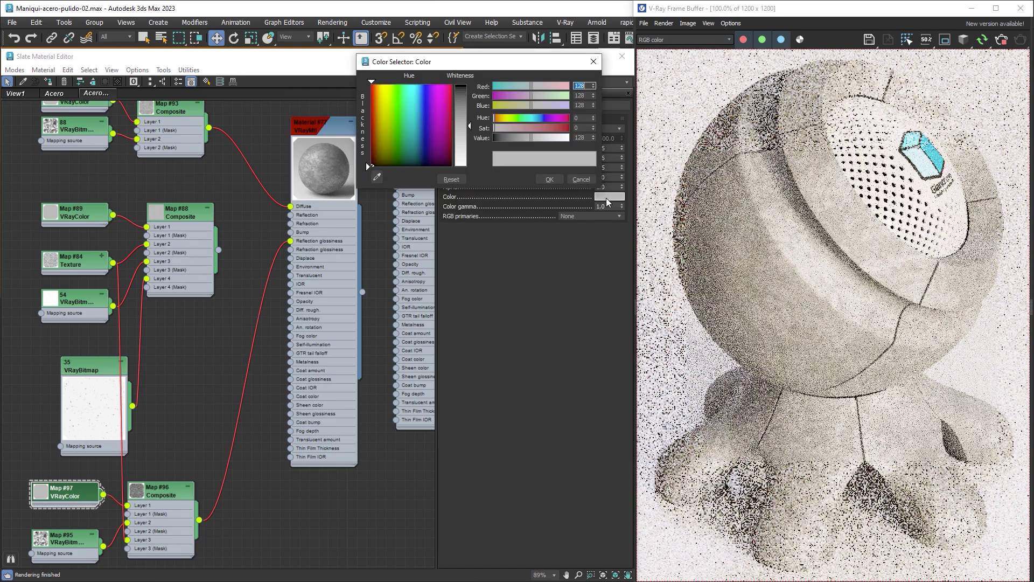
pyautogui.click(464, 143)
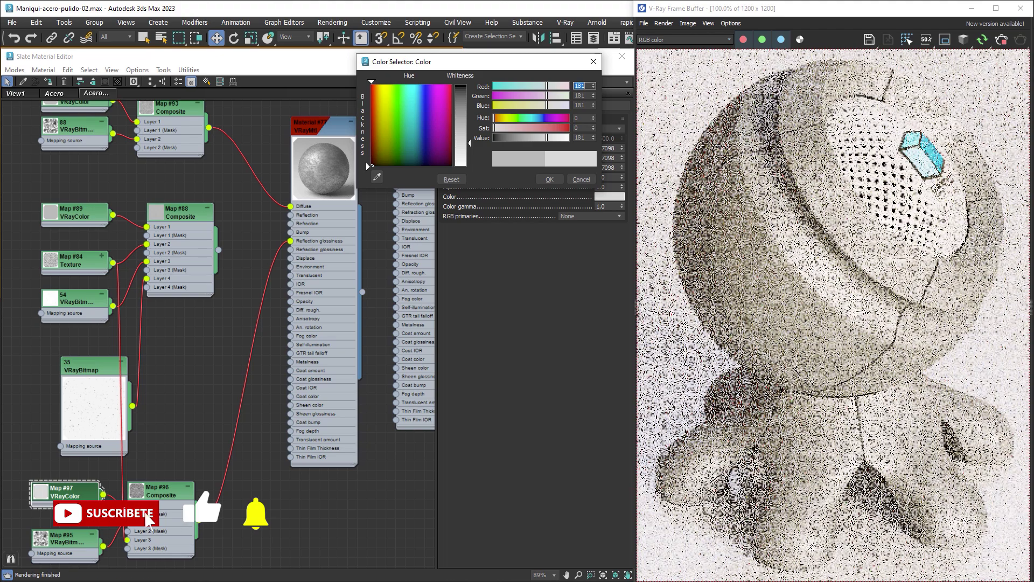
pyautogui.click(464, 151)
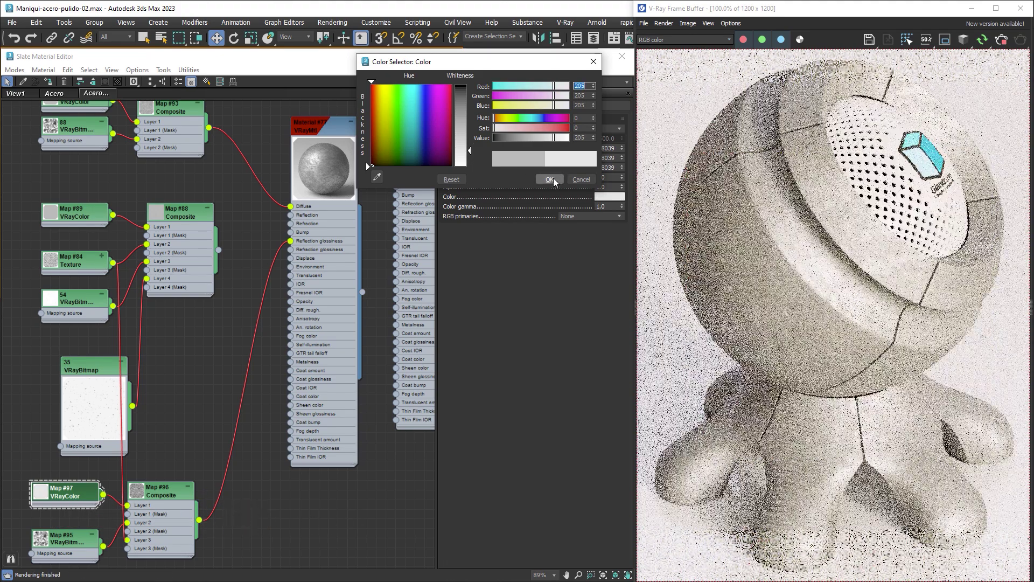
pyautogui.click(550, 178)
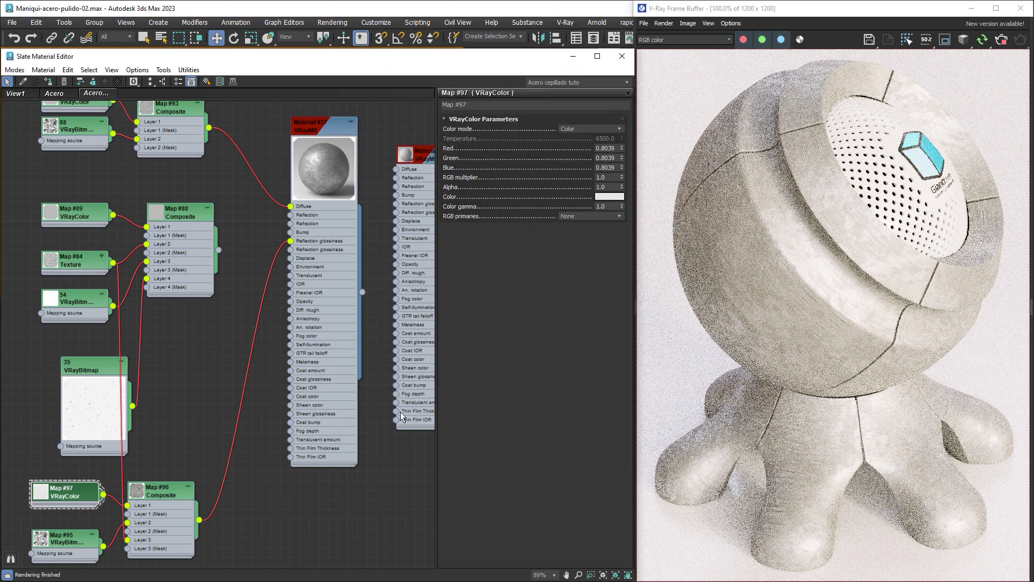
pyautogui.click(157, 491)
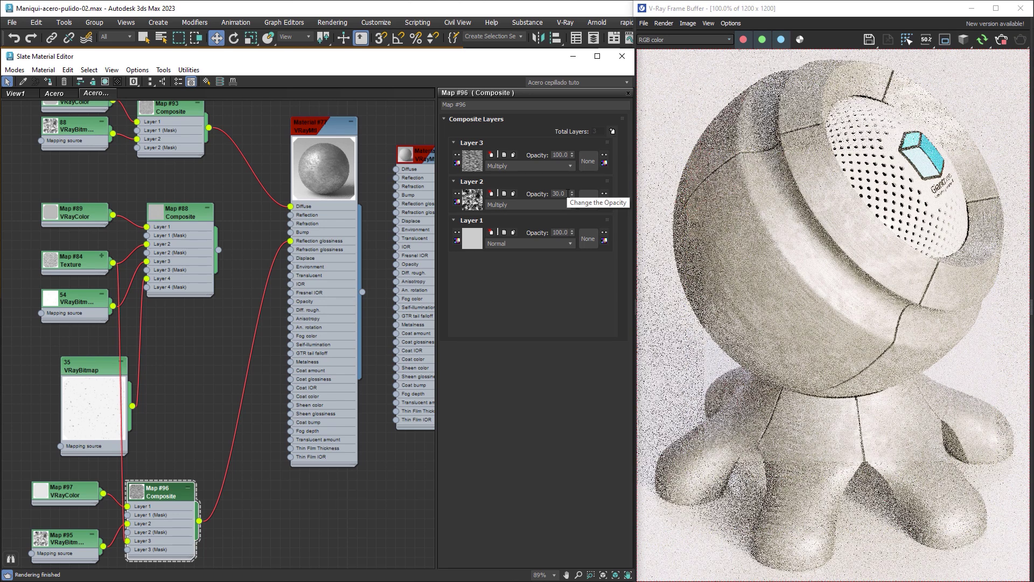
# Enter new opacity values for Map #96's Layer 2 and Layer 3.
pyautogui.click(560, 193)
pyautogui.doubleClick(560, 193)
pyautogui.write('1')
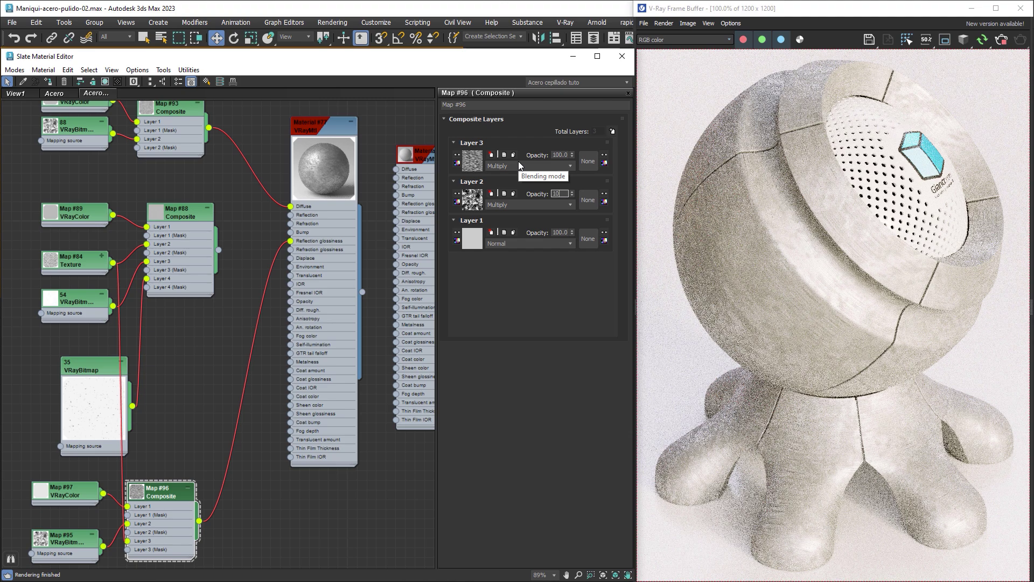
pyautogui.write('0')
pyautogui.press('Return')
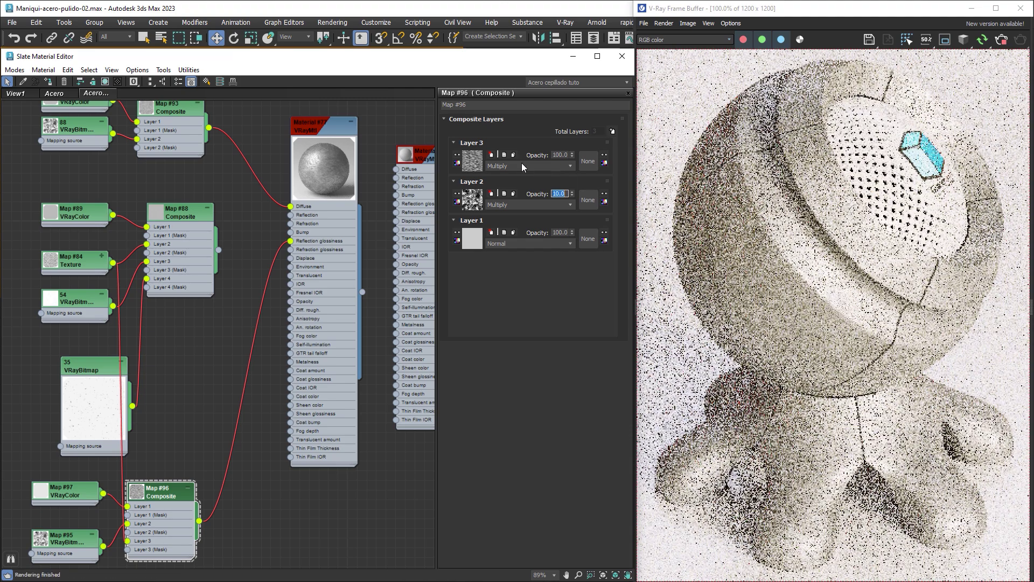
pyautogui.hotkey('shift', 'Tab')
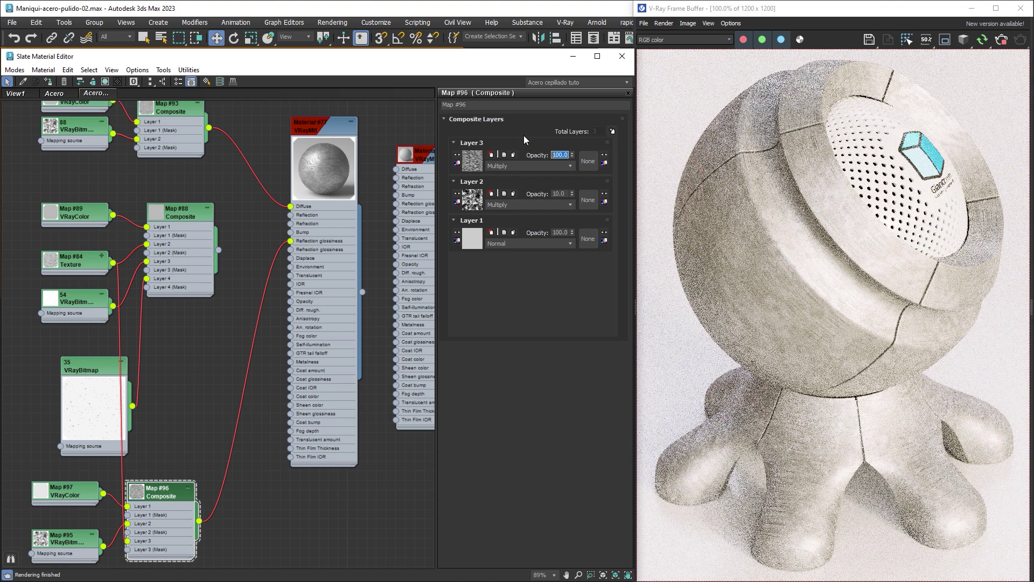
pyautogui.write('40')
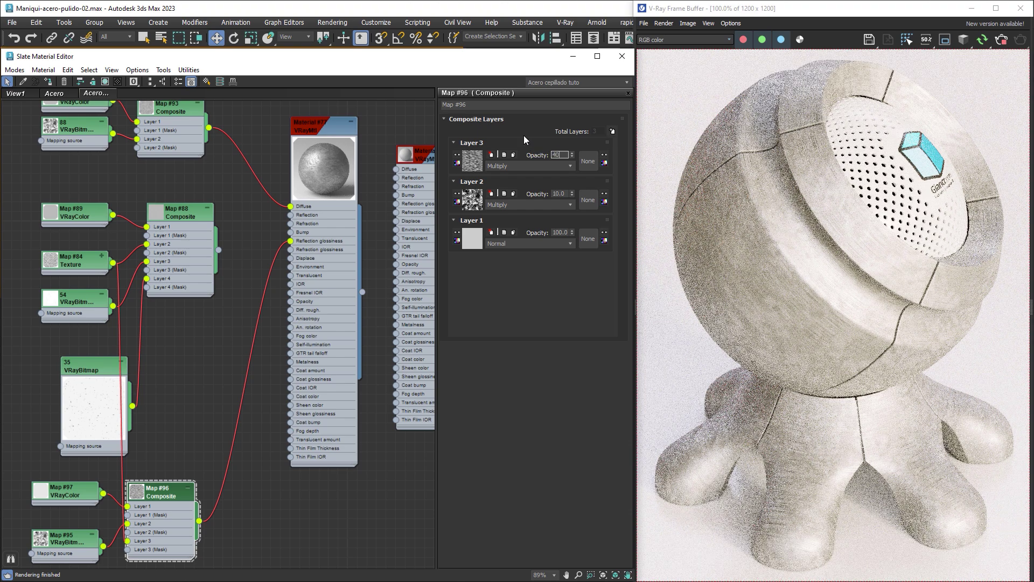
pyautogui.press('Return')
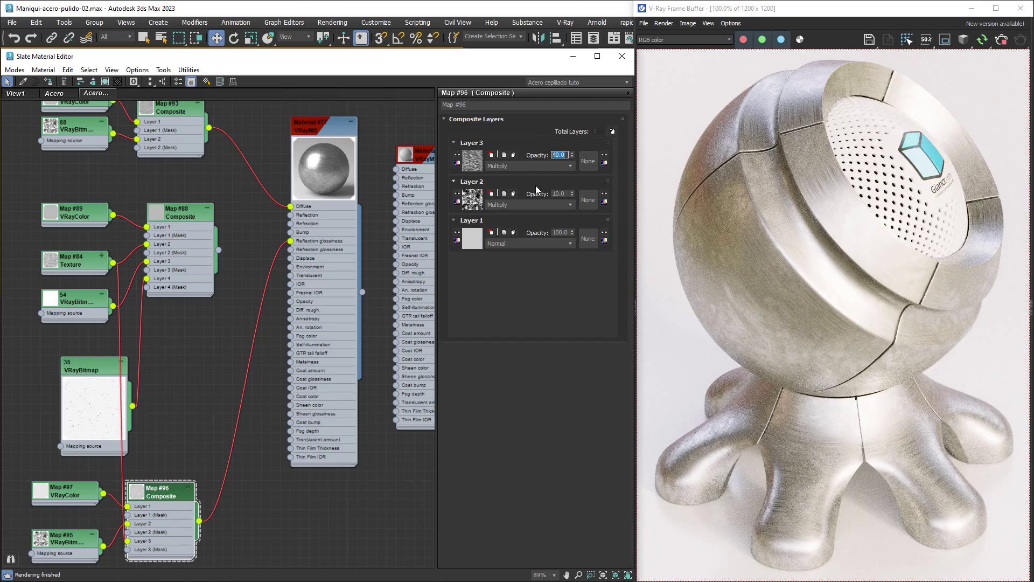
# Wire Map #88 into Material #77's Bump and set Map #96 Layer 3 opacity to 10.
pyautogui.doubleClick(559, 194)
pyautogui.write('4')
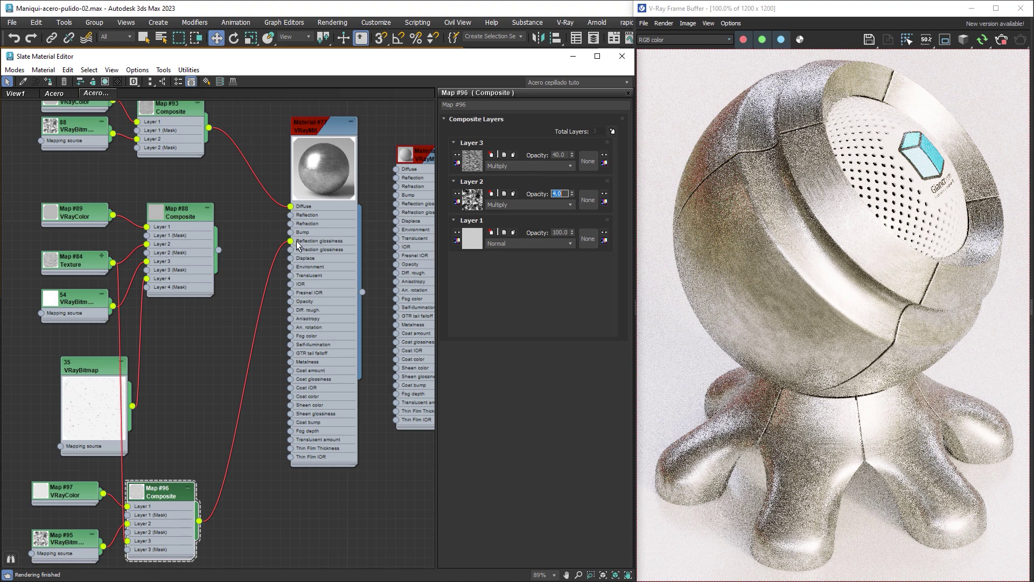
pyautogui.moveTo(219, 250); pyautogui.dragTo(290, 232)
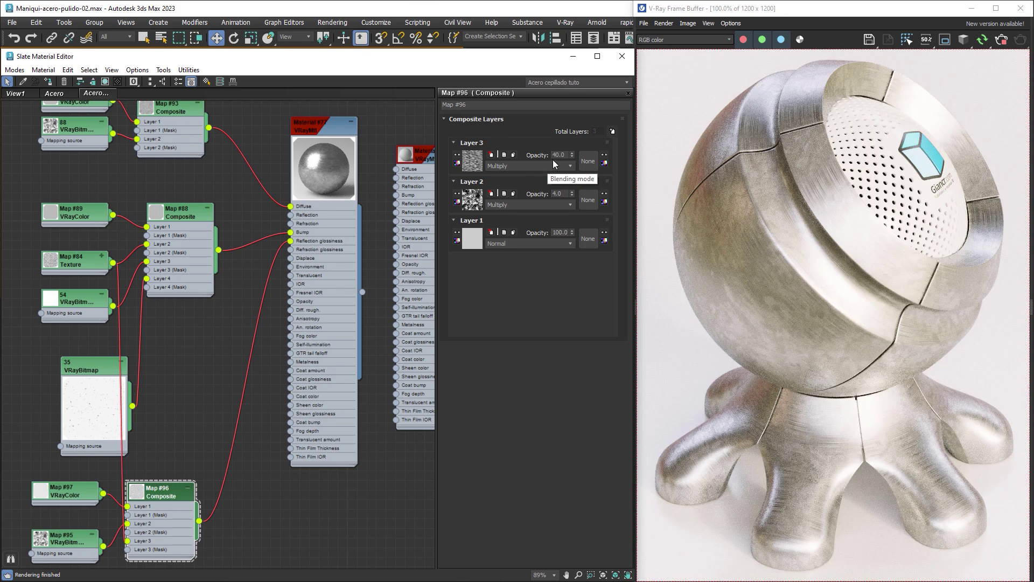
pyautogui.moveTo(563, 155); pyautogui.dragTo(546, 157)
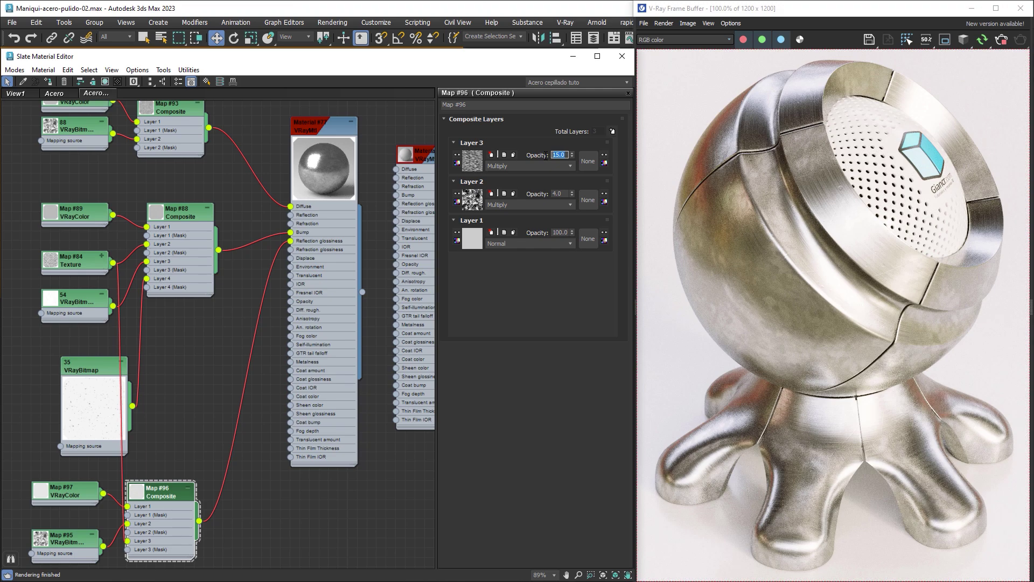
pyautogui.write('0')
pyautogui.press('Return')
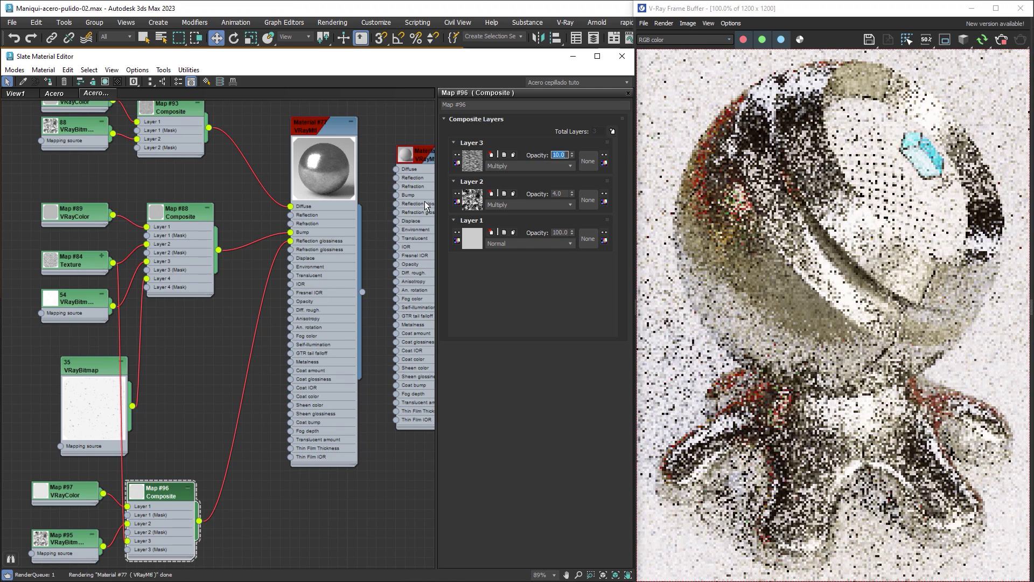
pyautogui.click(189, 217)
pyautogui.doubleClick(190, 217)
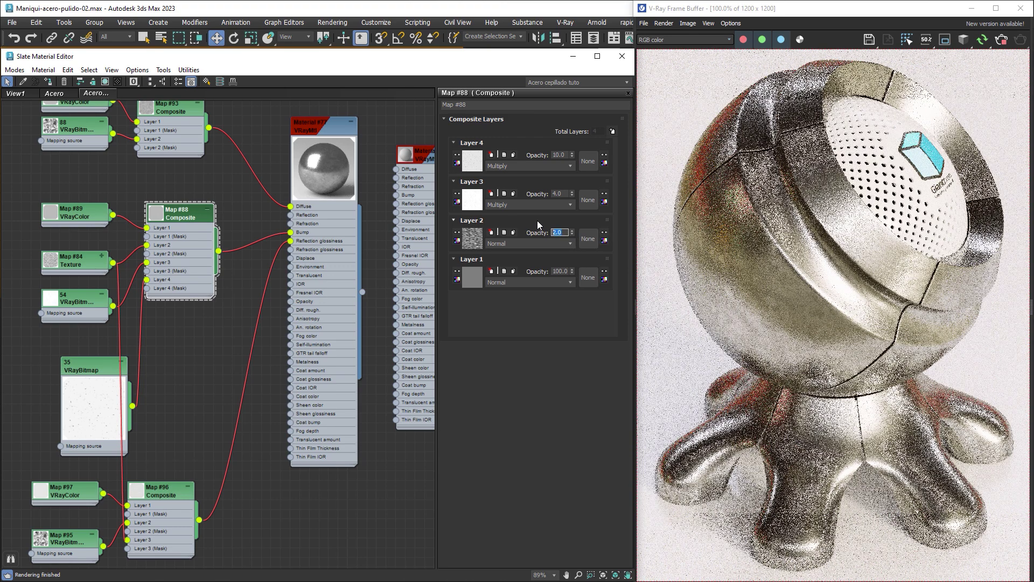
# Set the Map #88 noise layer (Layer 2) opacity to 15 and re-render the mannequin in the V-Ray Frame Buffer.
pyautogui.write('15')
pyautogui.press('Return')
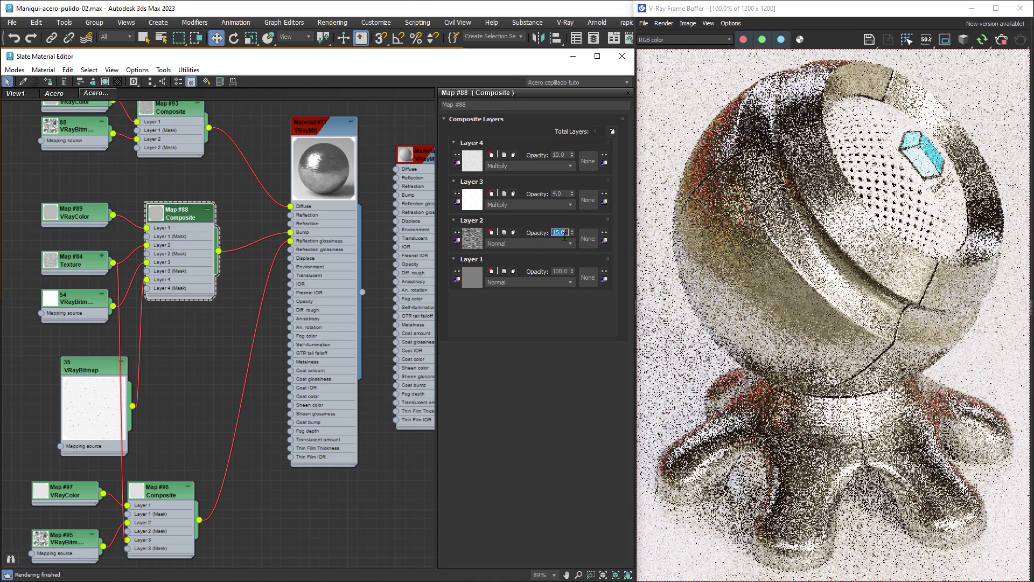
pyautogui.click(1001, 41)
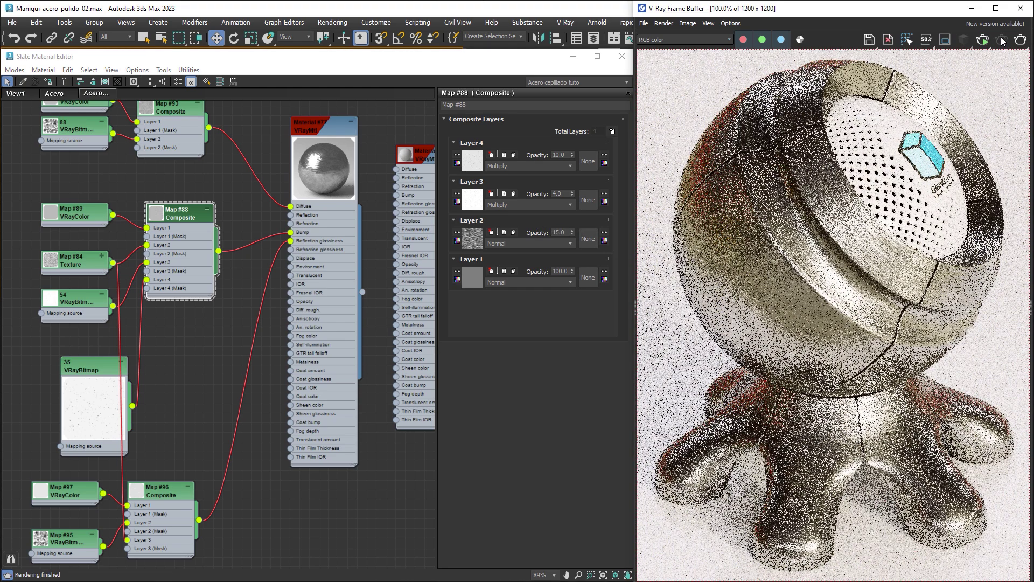
pyautogui.click(1020, 41)
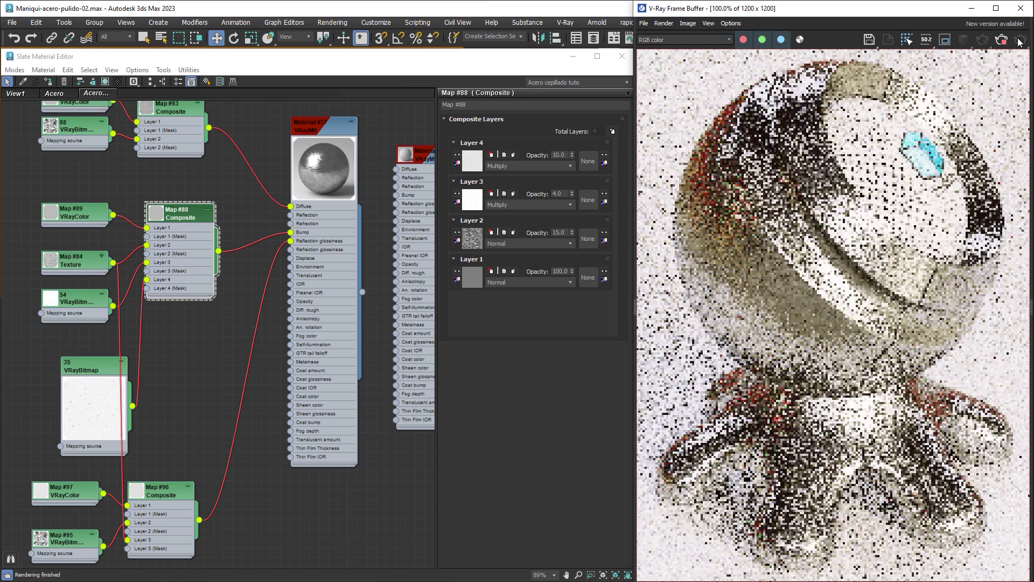